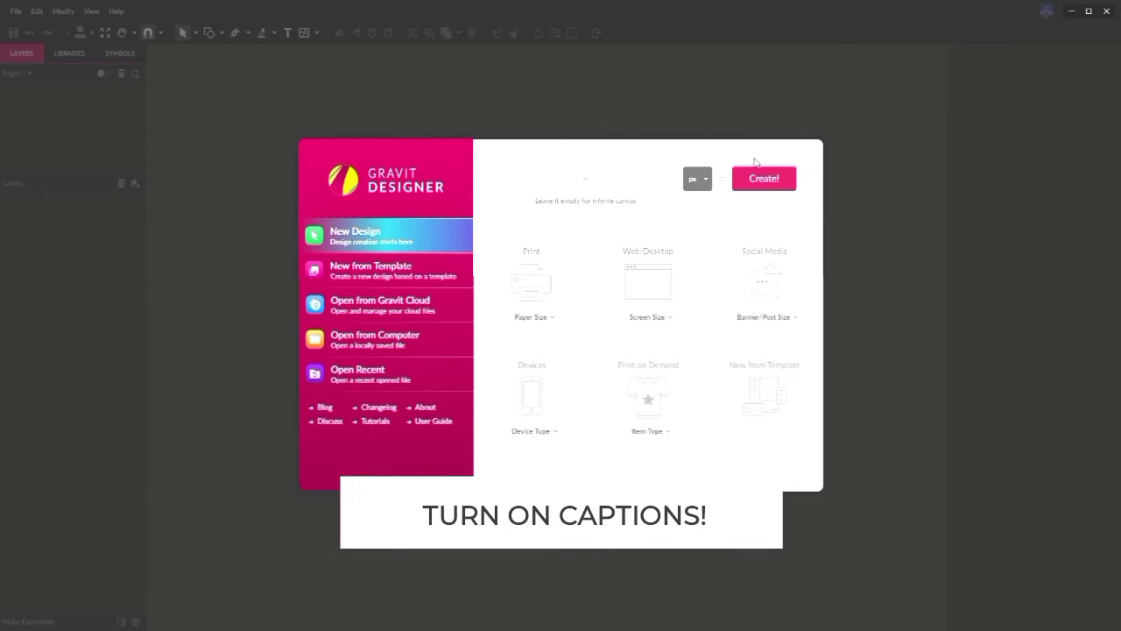
Create a new design 1080 px wide by 1080 px high.
left_click(550, 185)
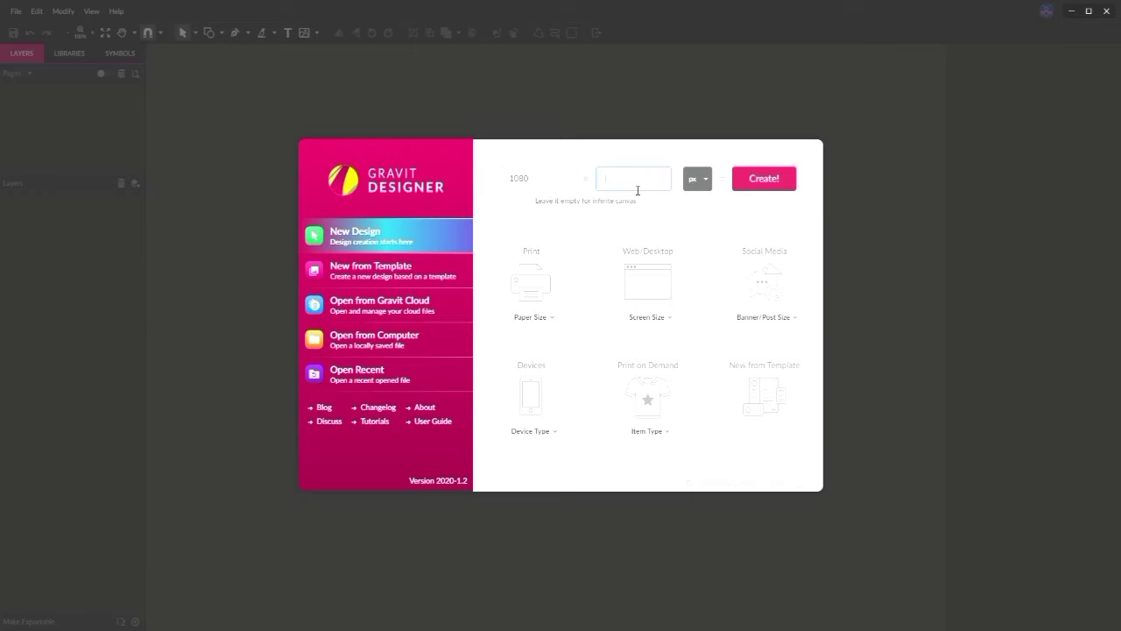
key("Return")
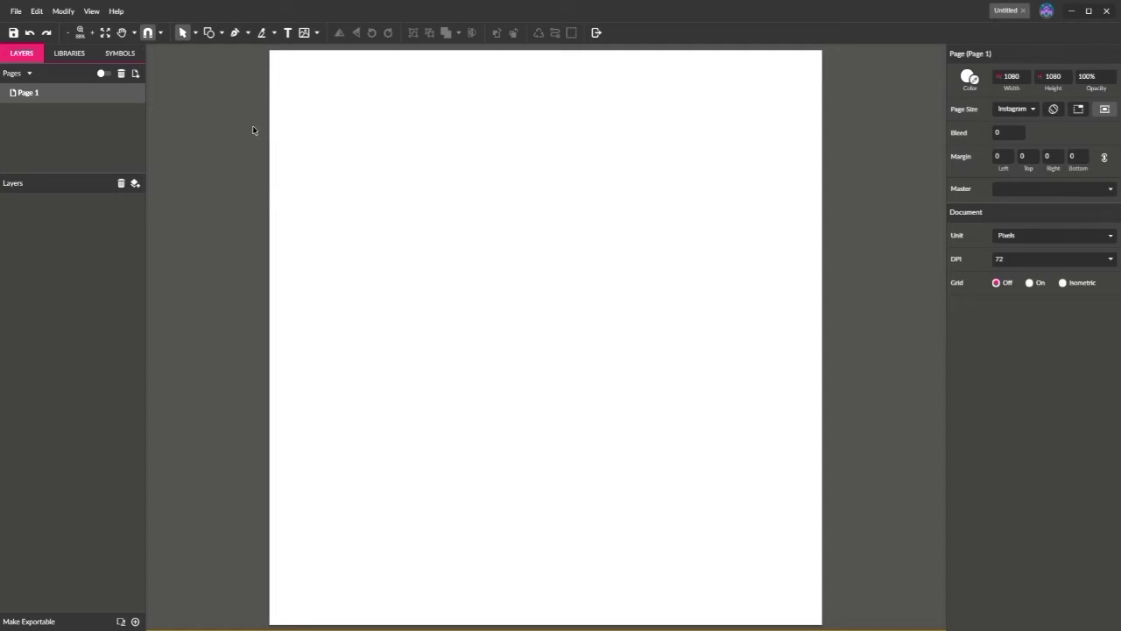
Draw a rectangle about 210 by 251 px, centred horizontally in the page's upper half, and duplicate it in place.
left_click(222, 33)
left_click(241, 67)
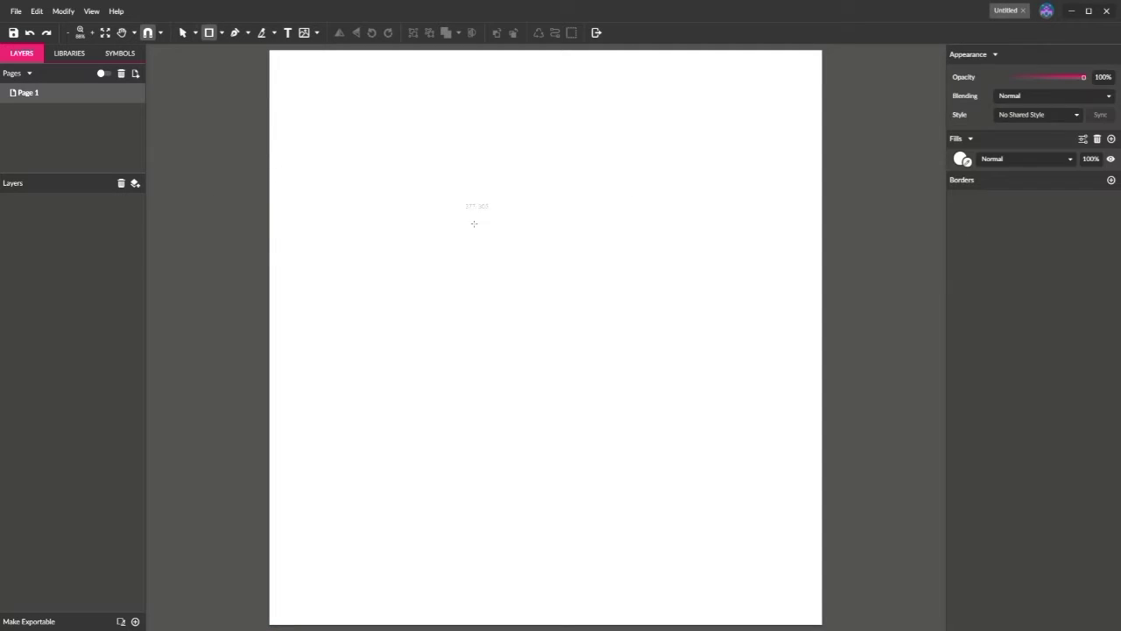
mouse_move(483, 224)
left_mouse_down()
mouse_move(542, 315)
mouse_move(590, 358)
left_mouse_up()
left_click(1023, 54)
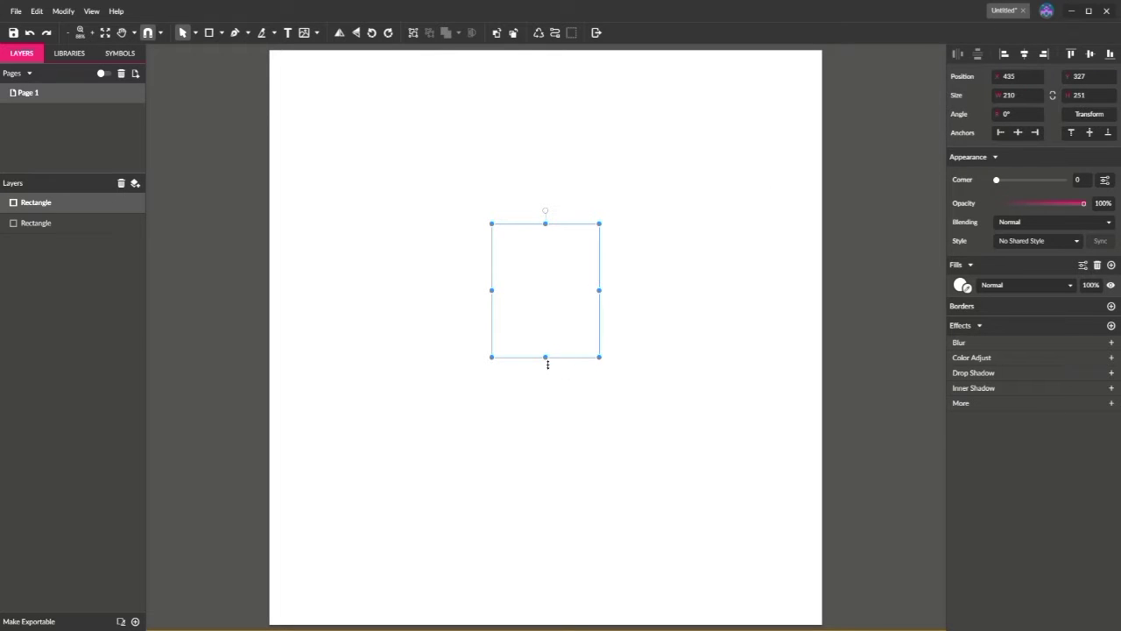
left_click(608, 353)
Round the corners of both rectangles to the maximum radius.
key("ctrl+a")
left_click_drag(996, 179, 1071, 190)
key("ctrl+0")
left_click(615, 304)
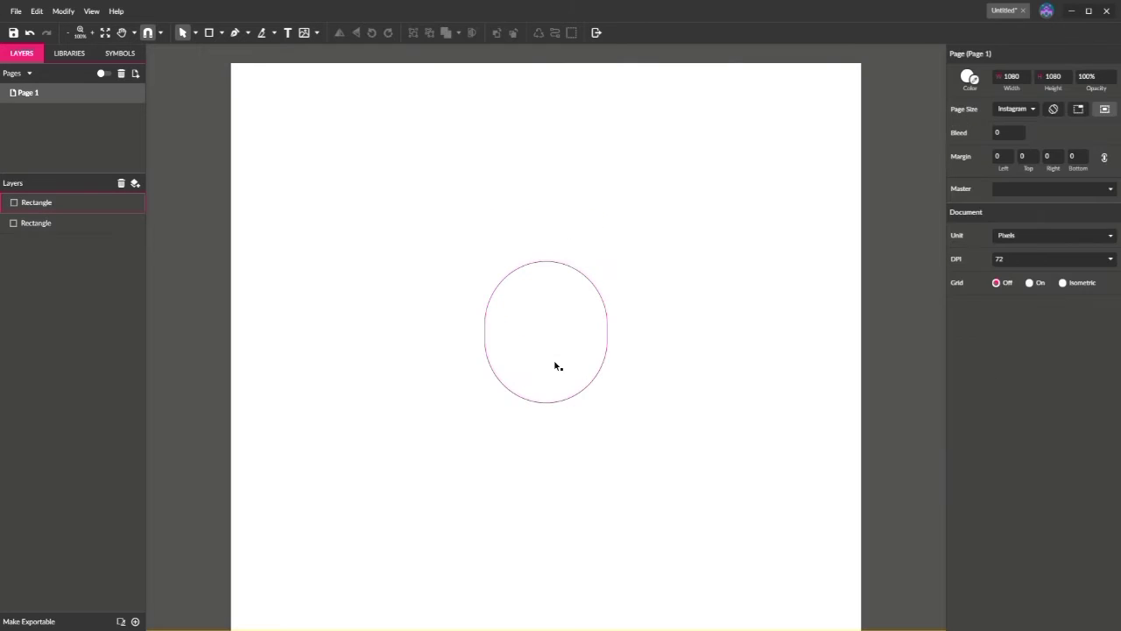
Shorten the front rounded shape from its lower edge to about 225 px high.
left_click(556, 363)
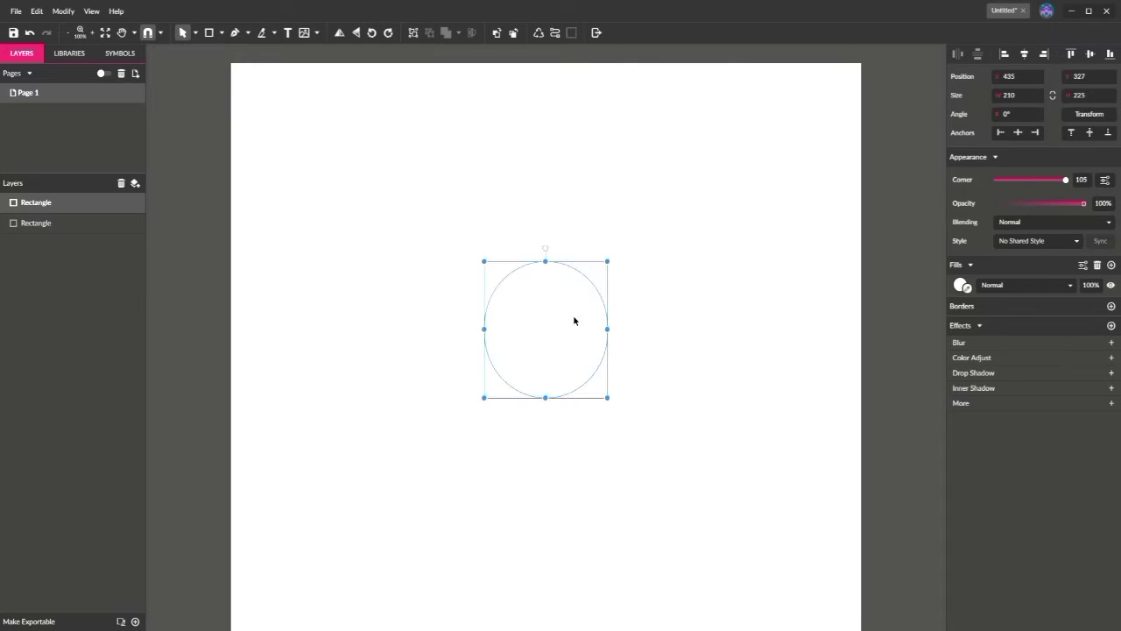
left_click_drag(659, 364, 563, 254)
left_click(691, 312)
left_click(583, 324)
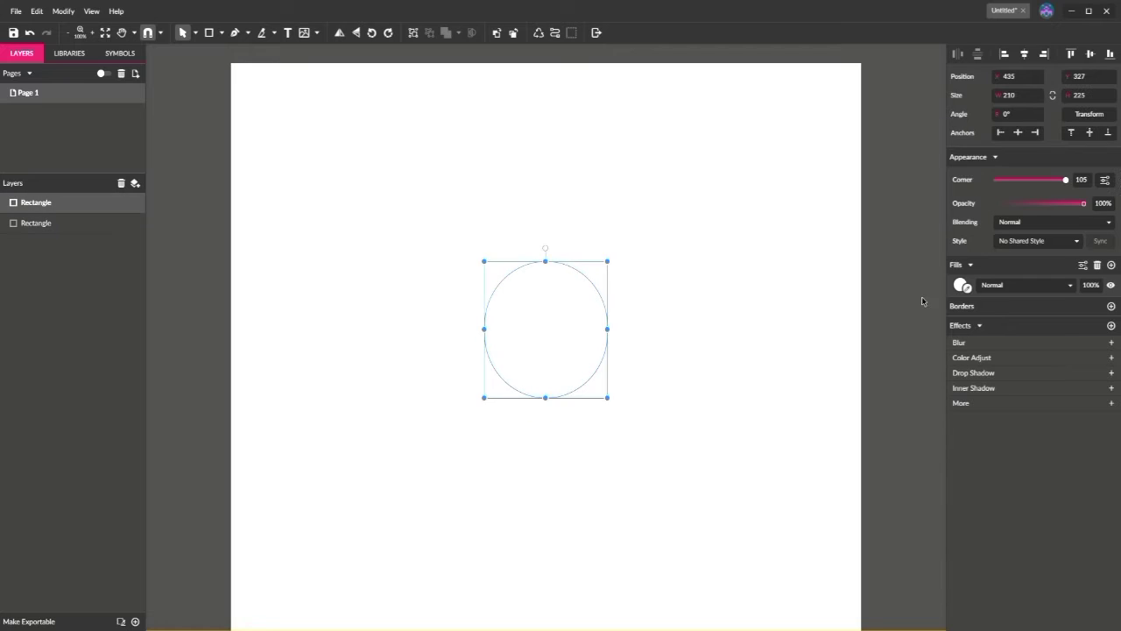
Fill the front rounded shape with a light peach swatch and the back one with a salmon pink swatch.
left_click(963, 284)
left_click(1009, 462)
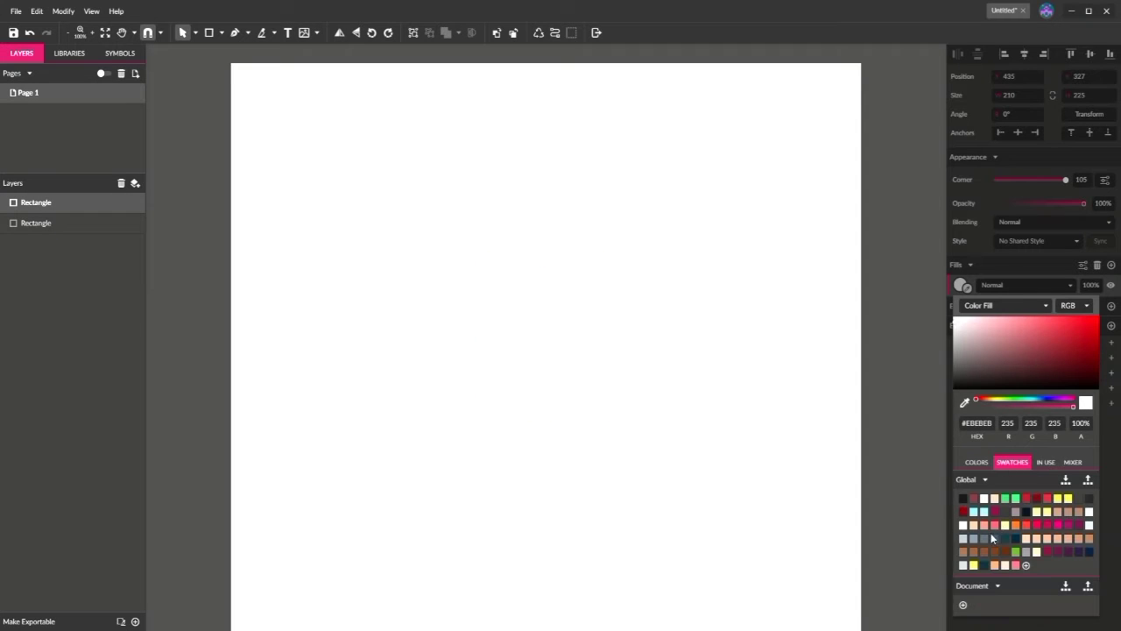
left_click(973, 524)
left_click(550, 410)
left_click(961, 285)
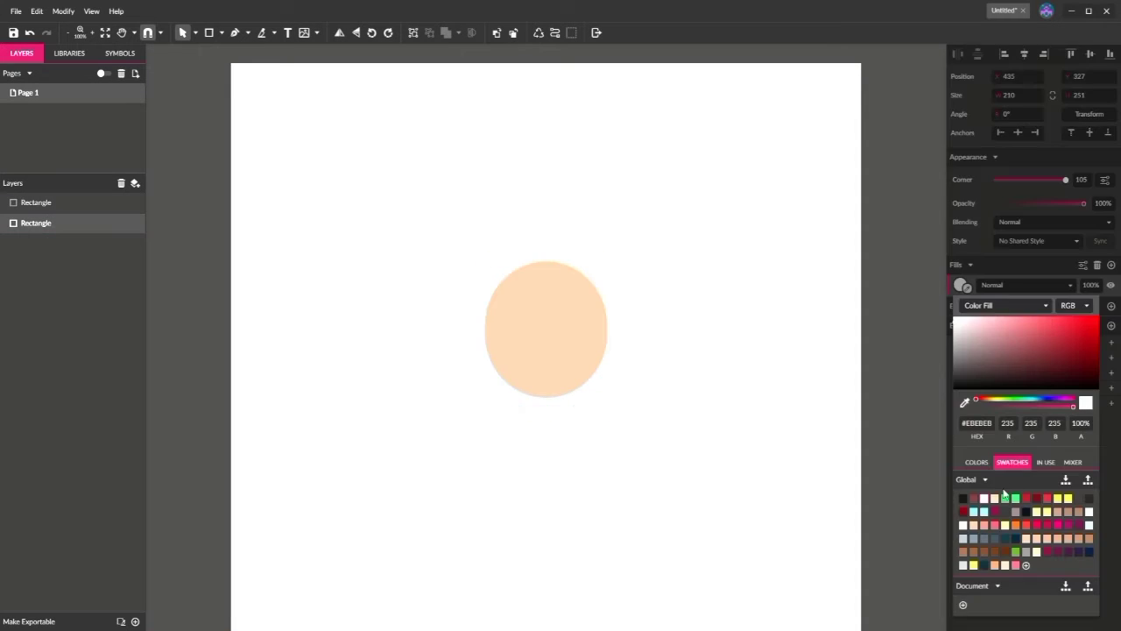
left_click(984, 527)
Adjust the peach shape's height to about 226 px and the salmon shape's height to about 244 px.
left_click(560, 381)
left_click_drag(548, 404, 547, 406)
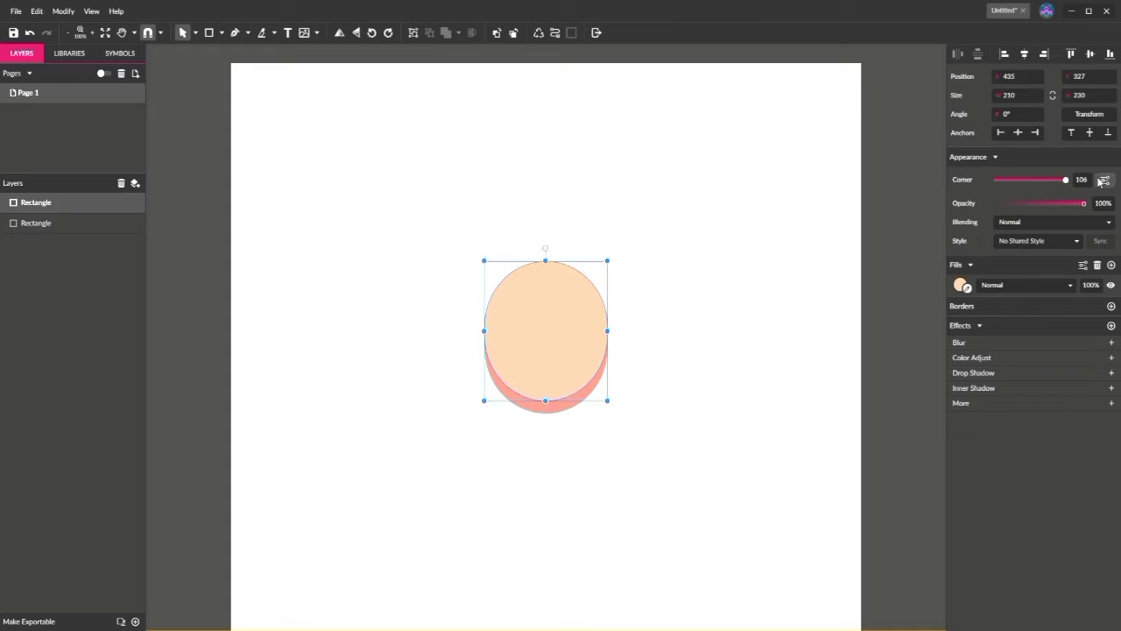
left_click(1066, 182)
key("ctrl+plus")
key("ctrl+plus")
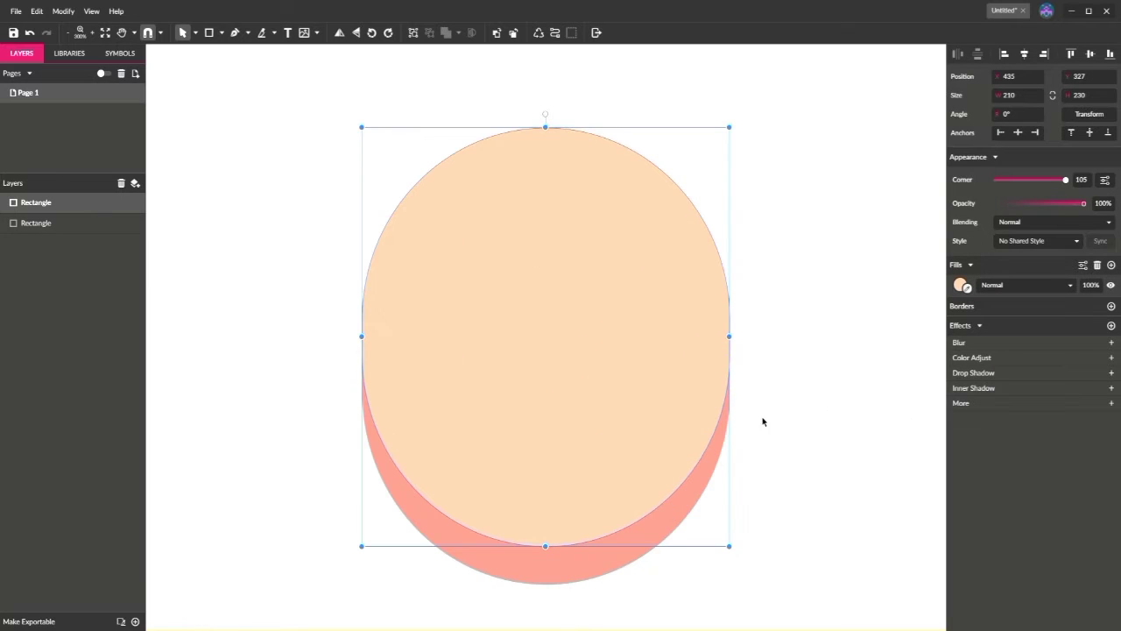
left_click(552, 565)
mouse_move(547, 583)
left_mouse_down()
mouse_move(555, 569)
mouse_move(545, 576)
left_mouse_up()
left_click(774, 416)
Narrow both face shapes to about 209 px wide and set their corner rounding to the maximum of 105.
key("ctrl+a")
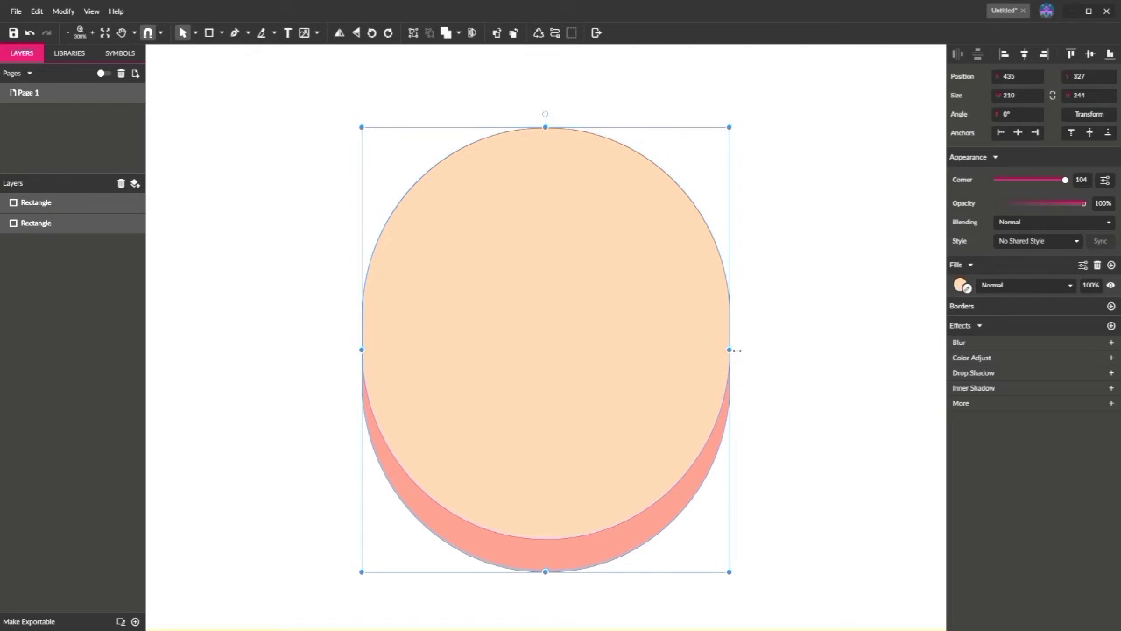
left_click_drag(736, 351, 734, 352)
left_click_drag(1064, 181, 1074, 181)
left_click(871, 304)
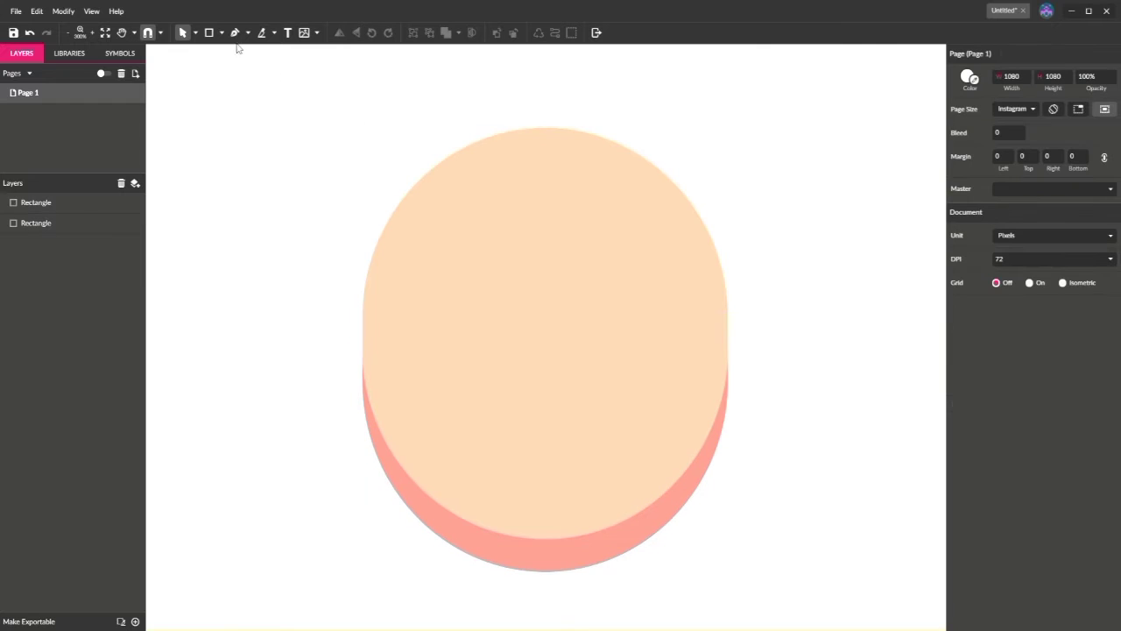
Cut the peach shape in two horizontally across its upper part with the Knife tool.
left_click(213, 35)
left_click(221, 34)
left_click(183, 34)
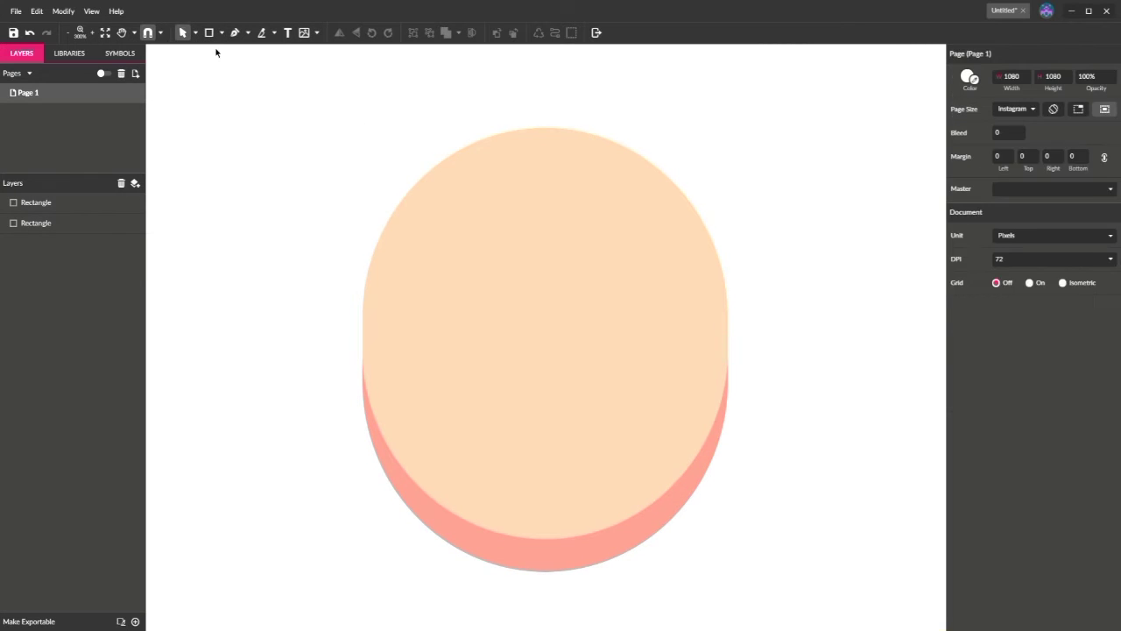
left_click(433, 206)
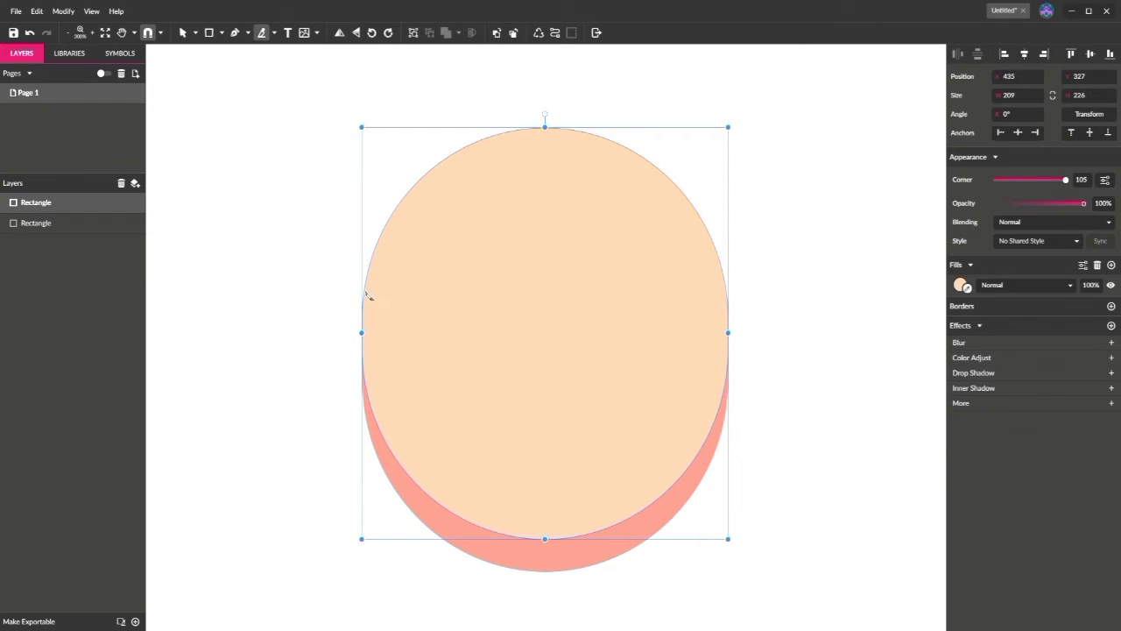
left_click_drag(353, 234, 870, 223)
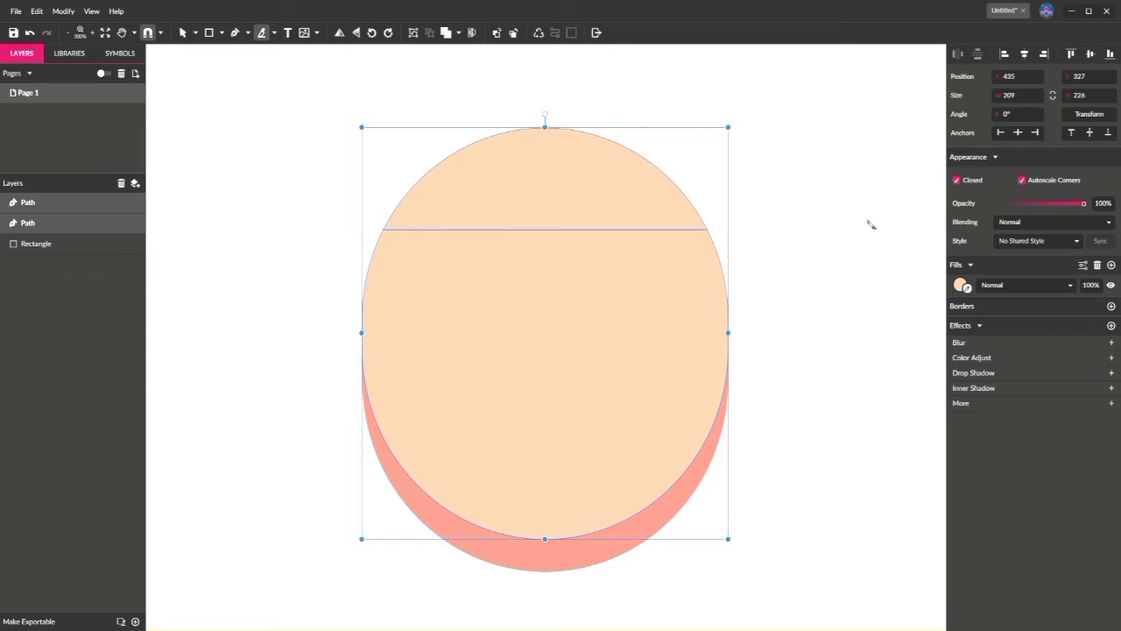
left_click(183, 32)
Raise the cut-off top piece, enlarge it to about 204 by 68 px and centre it over the head.
left_click(245, 132)
left_click_drag(658, 180, 575, 175)
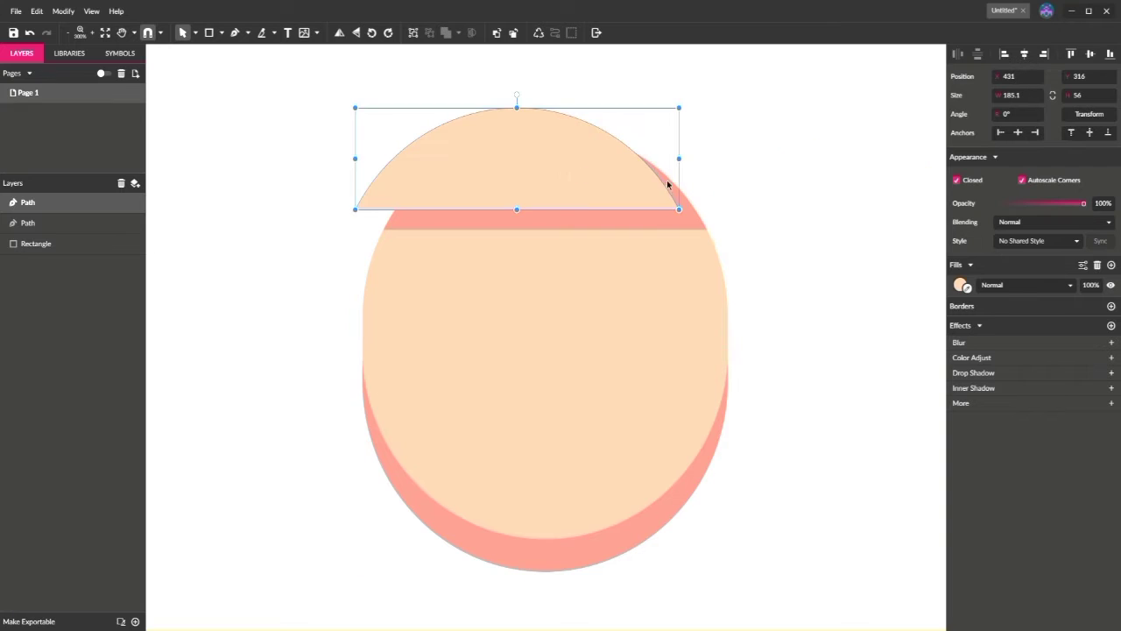
left_click_drag(681, 208, 724, 219)
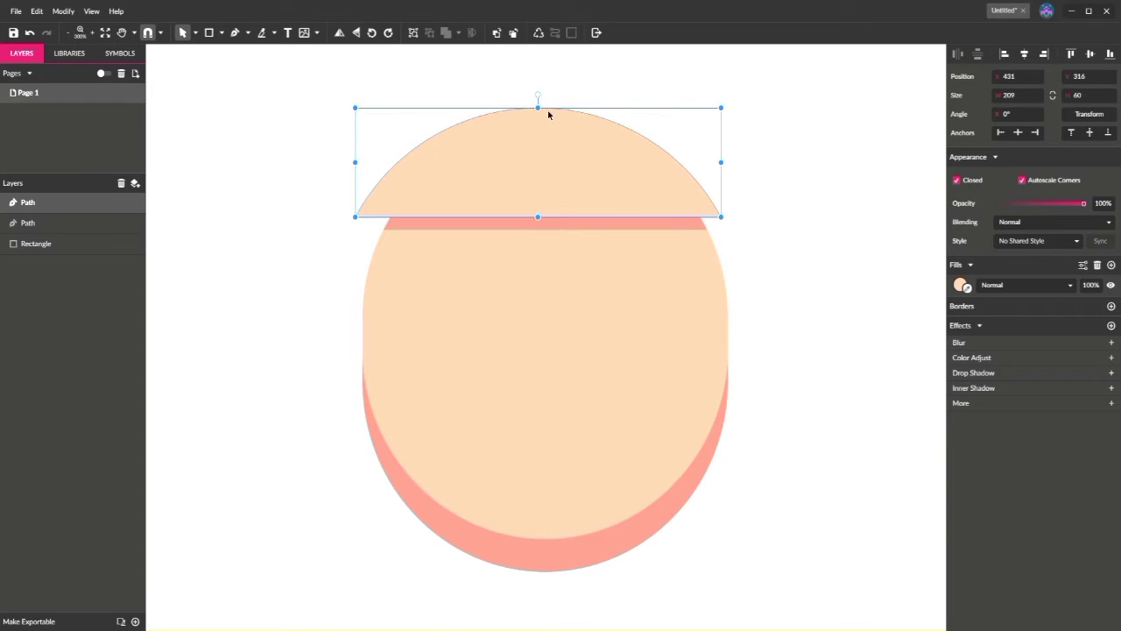
left_click_drag(540, 107, 539, 99)
left_click_drag(721, 161, 707, 161)
mouse_move(355, 156)
left_mouse_down()
mouse_move(392, 157)
mouse_move(345, 153)
left_mouse_up()
left_click_drag(520, 159, 541, 161)
Fill the top piece with the dark navy swatch #08121C and darken it slightly using a mixer shade.
left_click(961, 285)
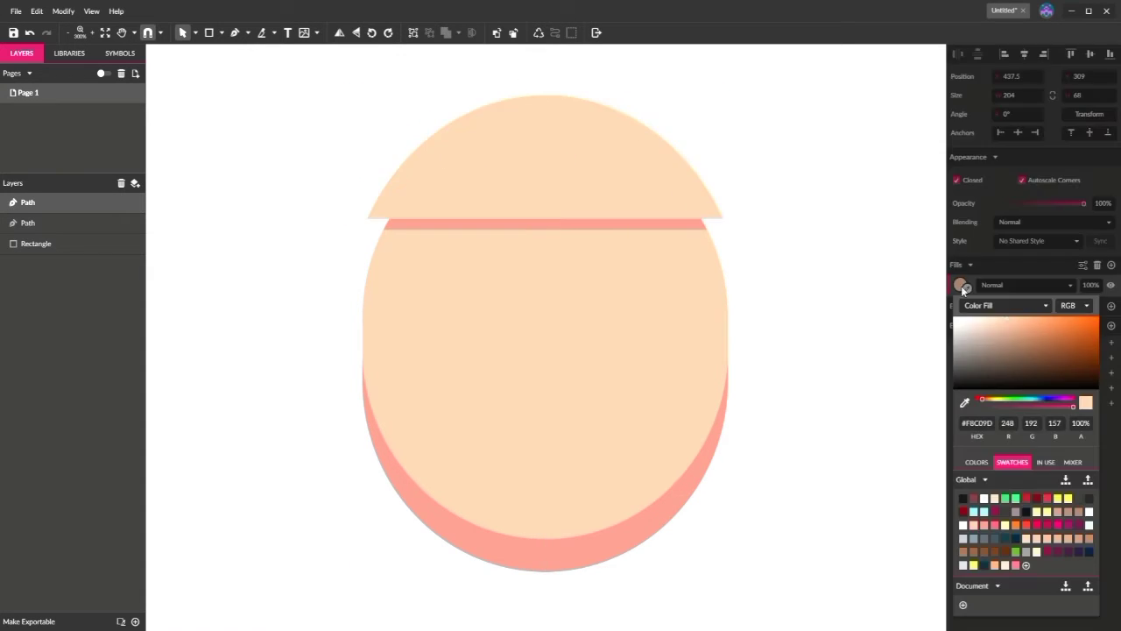
left_click(1026, 513)
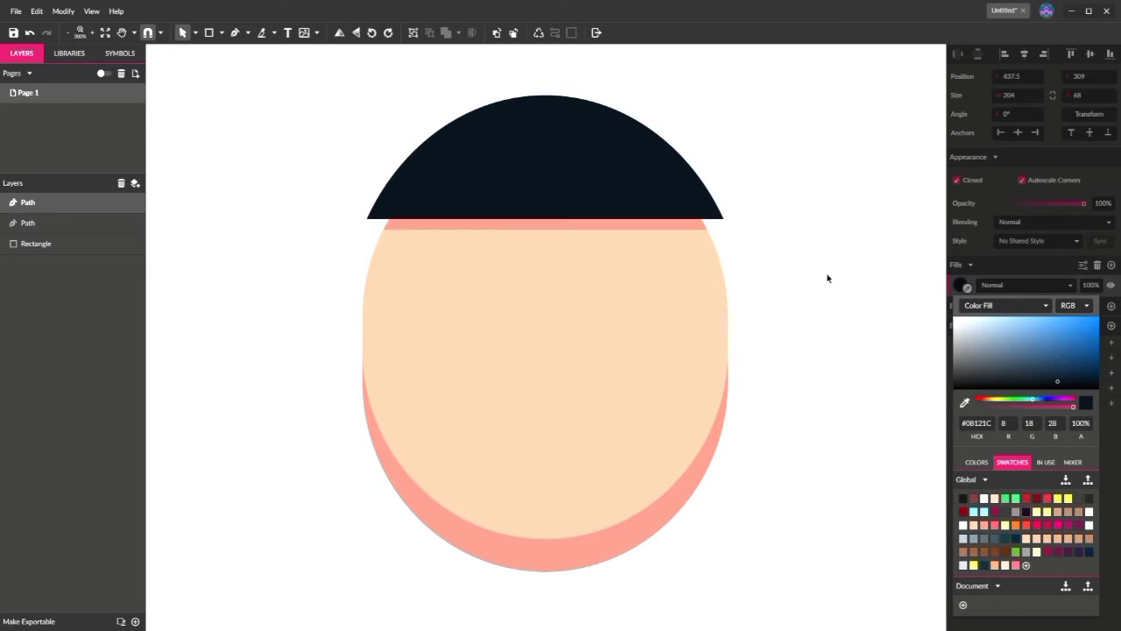
left_click(1074, 462)
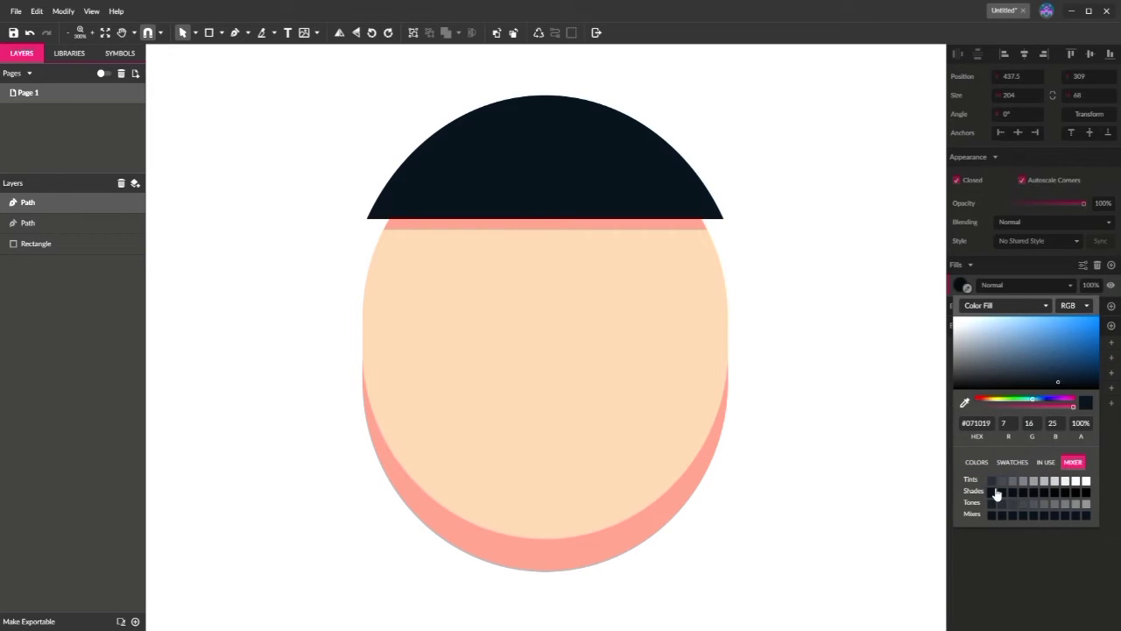
left_click(808, 277)
Duplicate the salmon face shape and enlarge the copy to about 238 by 380 px.
left_click(685, 496)
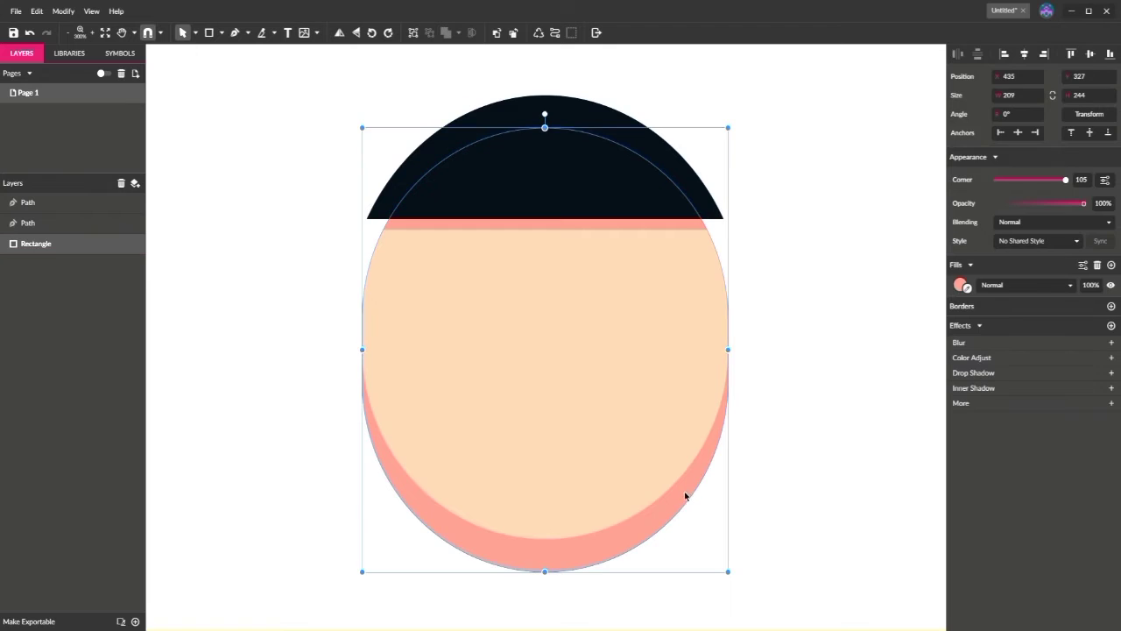
key("ctrl+d")
key("ctrl+1")
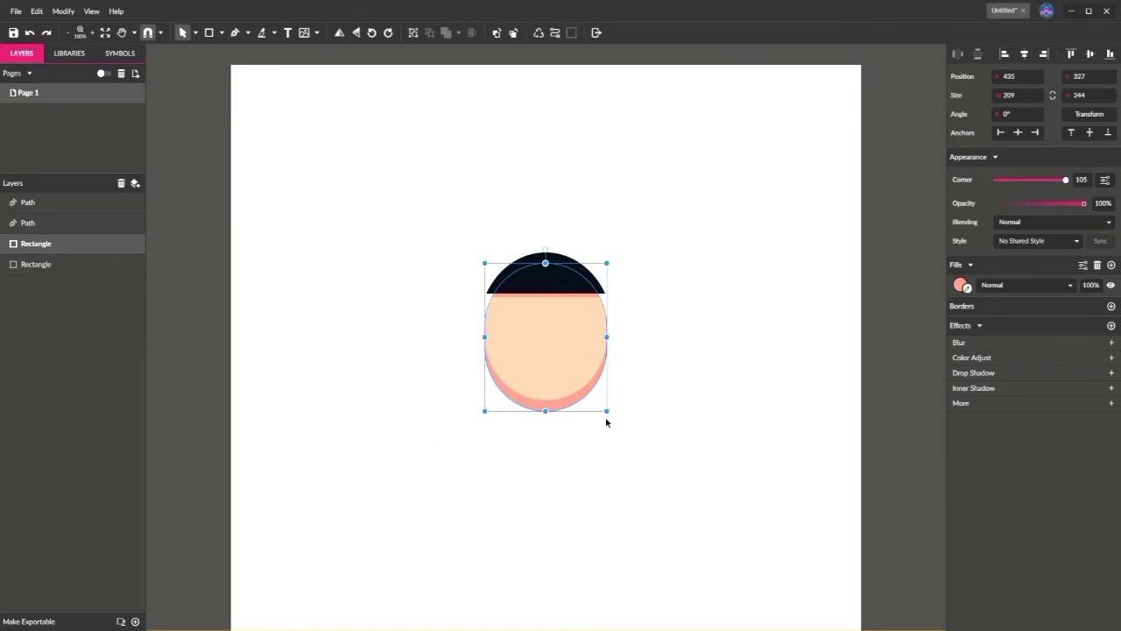
left_click_drag(545, 410, 546, 493)
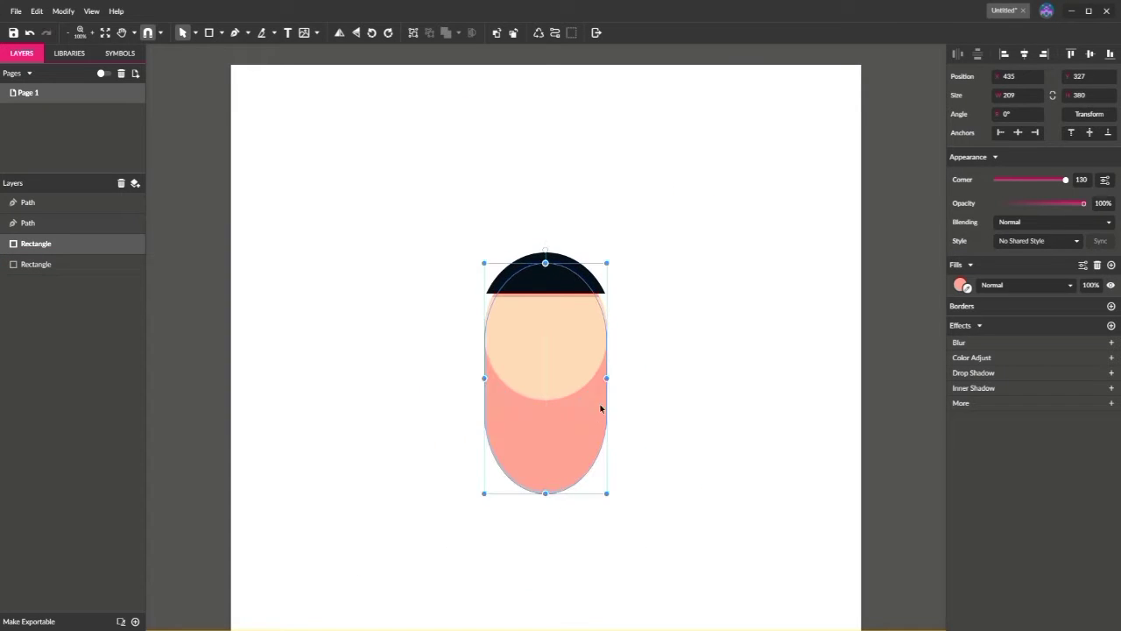
left_click_drag(614, 381, 631, 380)
Fill the enlarged copy with the dark navy swatch for the hair.
left_click(964, 287)
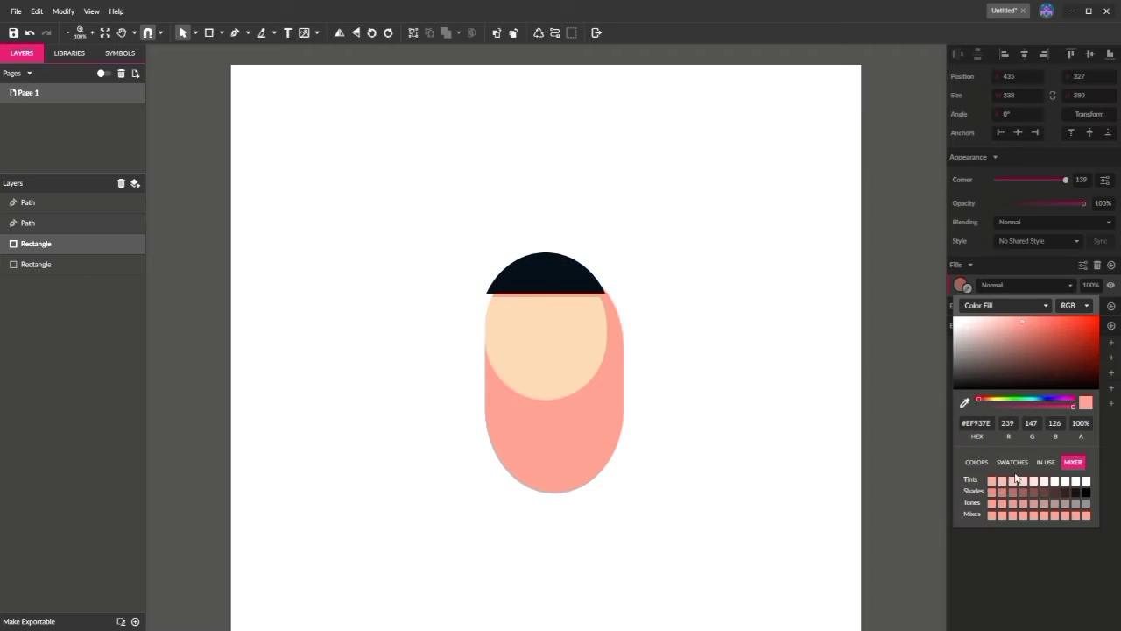
left_click(1014, 464)
left_click(1025, 508)
left_click(683, 395)
Set the hair shape's corners to the maximum of 119 and position it centred horizontally at about Y 287.
left_click_drag(1065, 180, 1104, 181)
left_click(1025, 54)
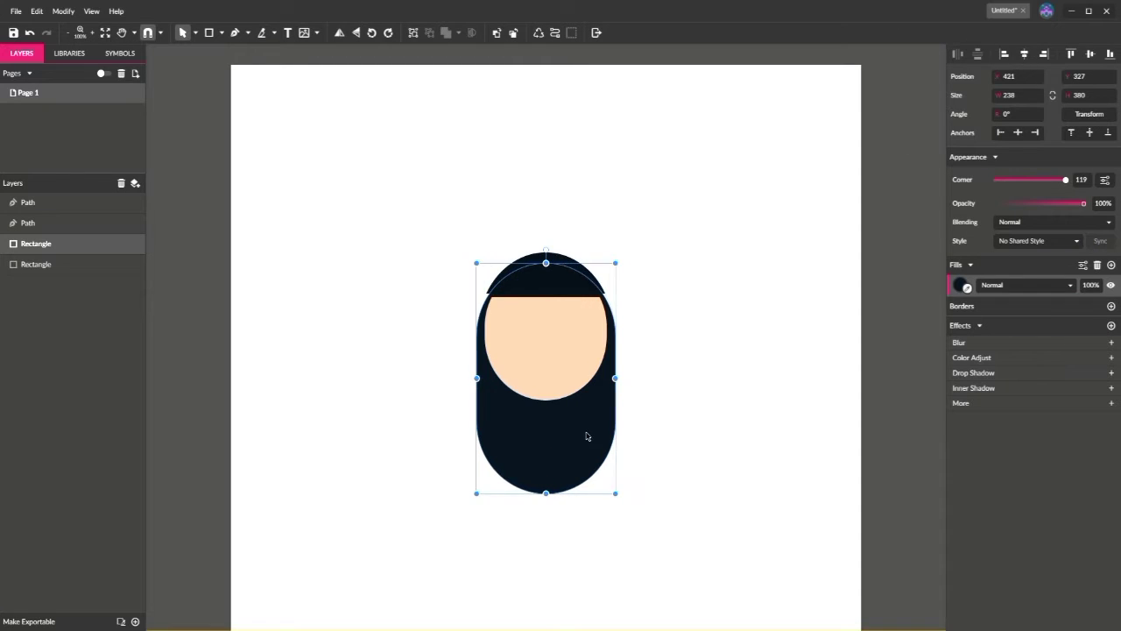
mouse_move(587, 436)
left_mouse_down()
mouse_move(588, 418)
mouse_move(617, 405)
mouse_move(588, 423)
left_mouse_up()
key("Escape")
Send the dark hair shape to the back, behind the salmon face shape.
left_click(563, 344)
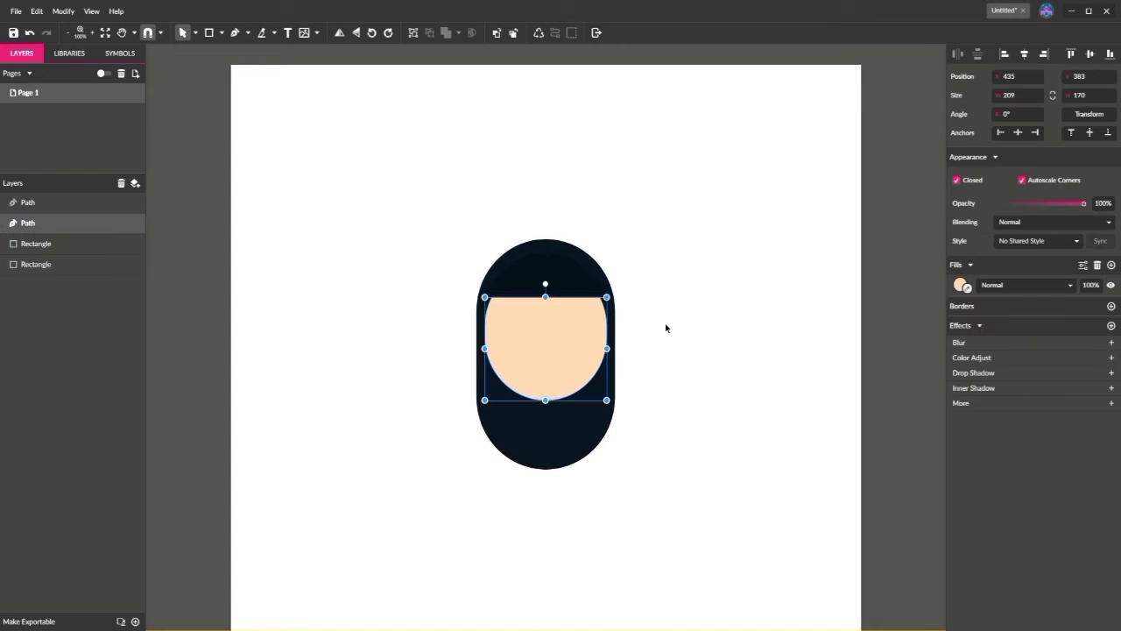
key("ctrl+plus")
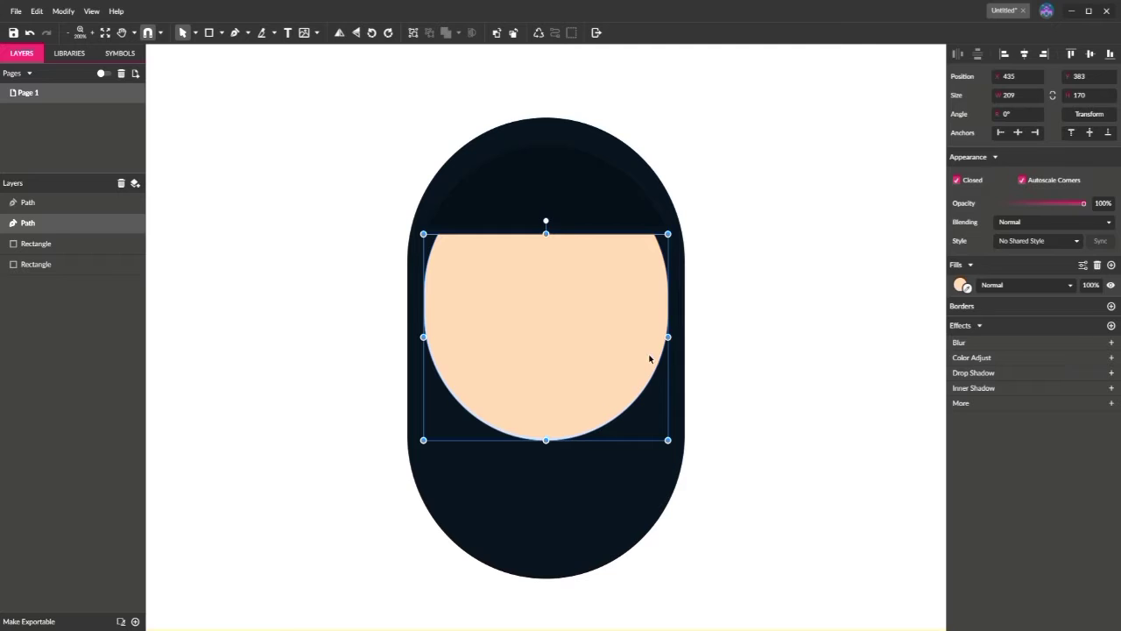
left_click(711, 387)
left_click(565, 480)
left_click(514, 33)
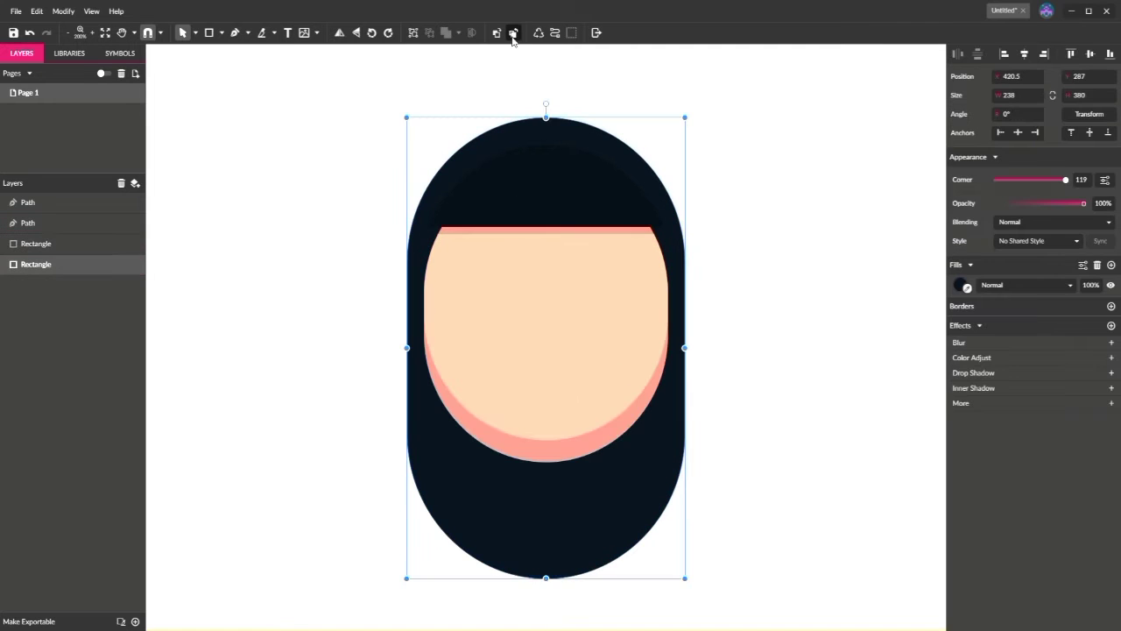
left_click(760, 218)
Lengthen the hair shape downward well below the chin and set its corner rounding to the maximum.
left_click(658, 477)
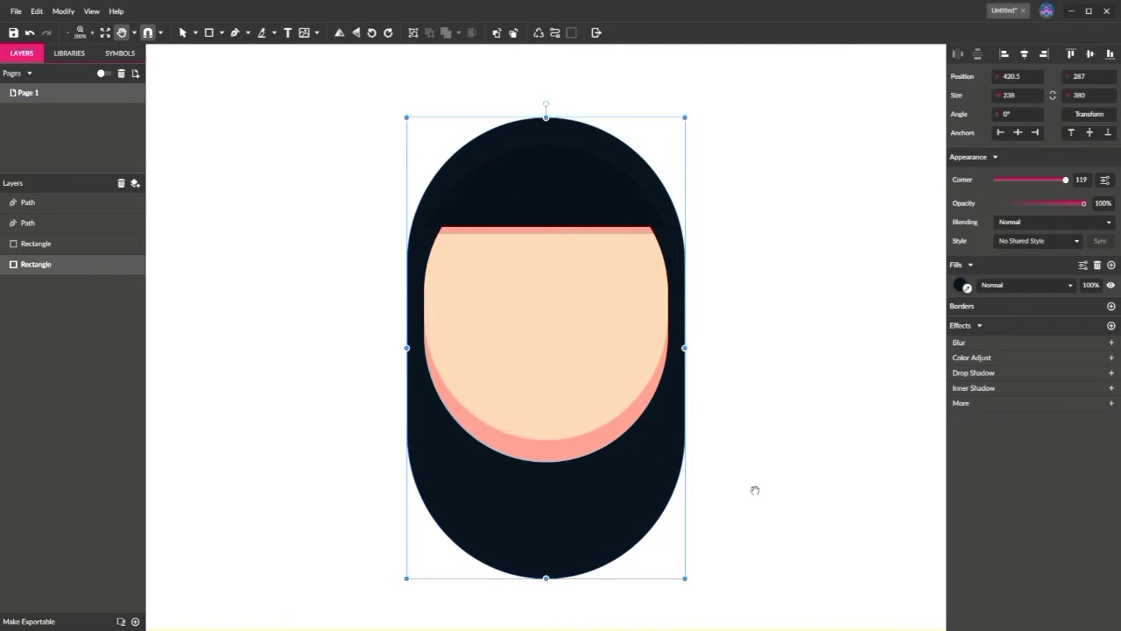
left_click_drag(755, 491, 758, 293)
left_click_drag(550, 381, 550, 455)
left_click_drag(760, 384, 759, 602)
left_click_drag(1023, 180, 1069, 180)
left_click(747, 238)
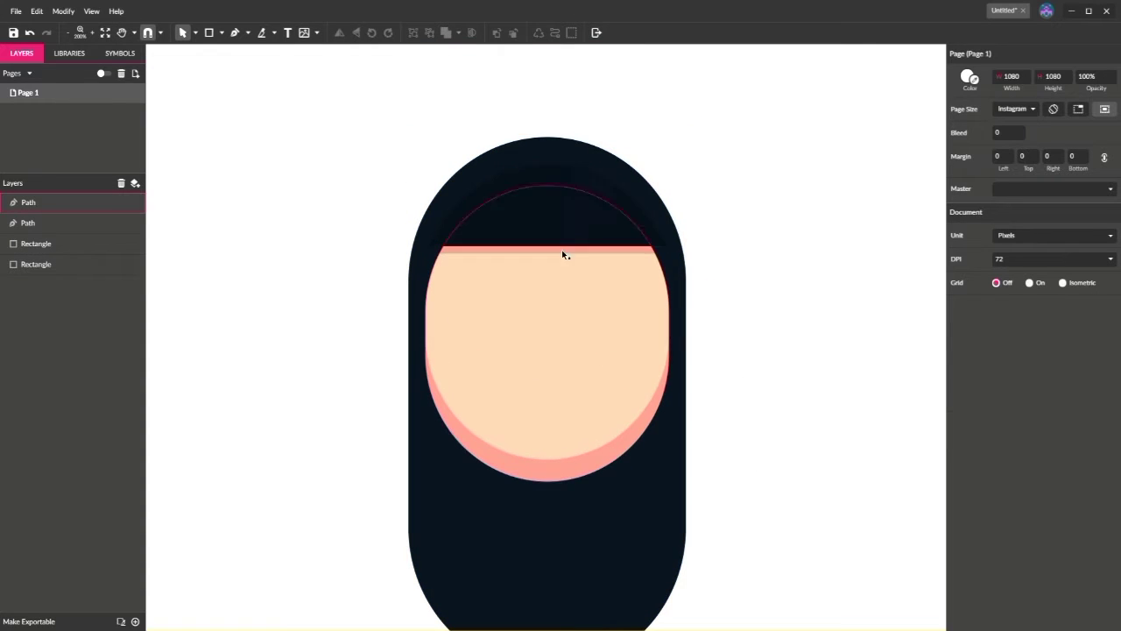
left_click(559, 261)
left_click_drag(550, 252, 550, 270)
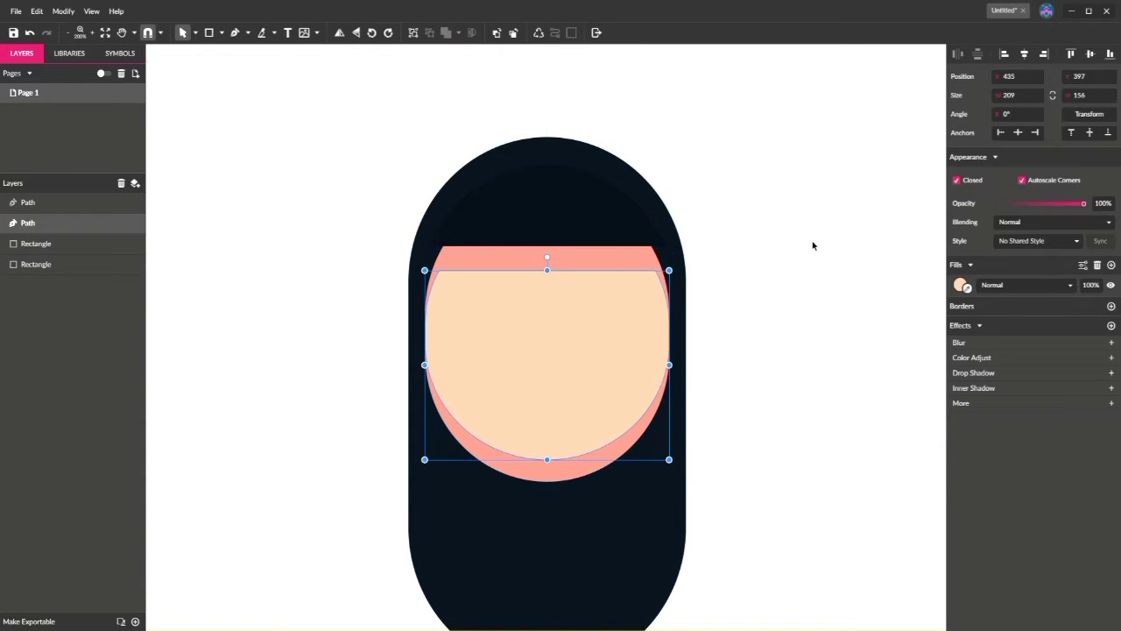
left_click(30, 32)
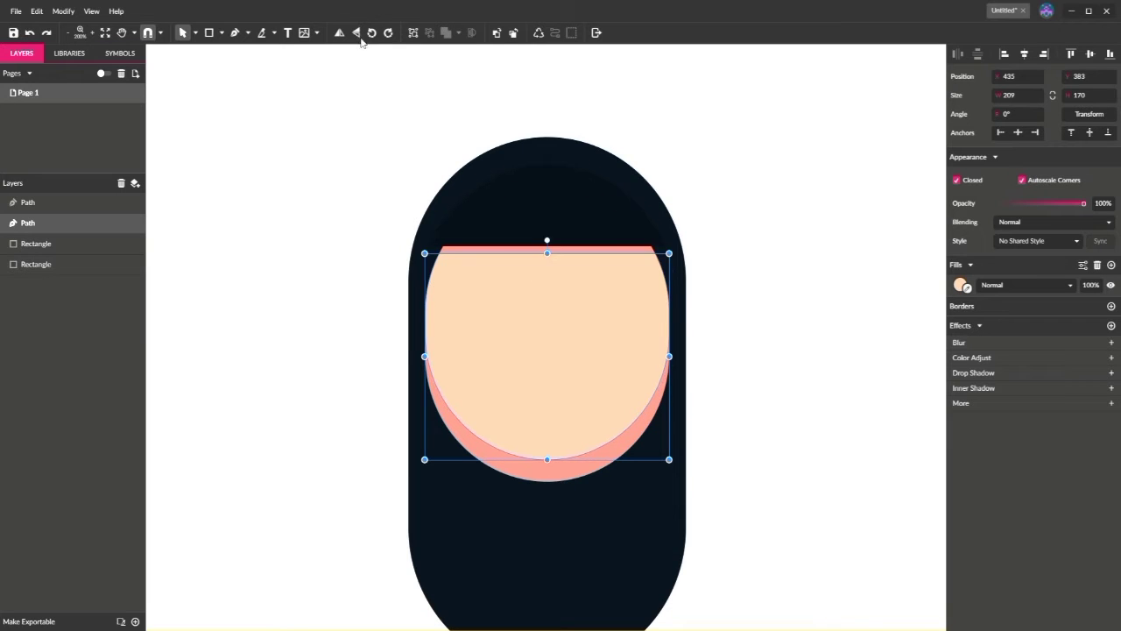
Cut a strip about 27 px high from the top of the peach face with the Knife tool and select it.
left_click(261, 32)
left_click_drag(420, 287, 714, 288)
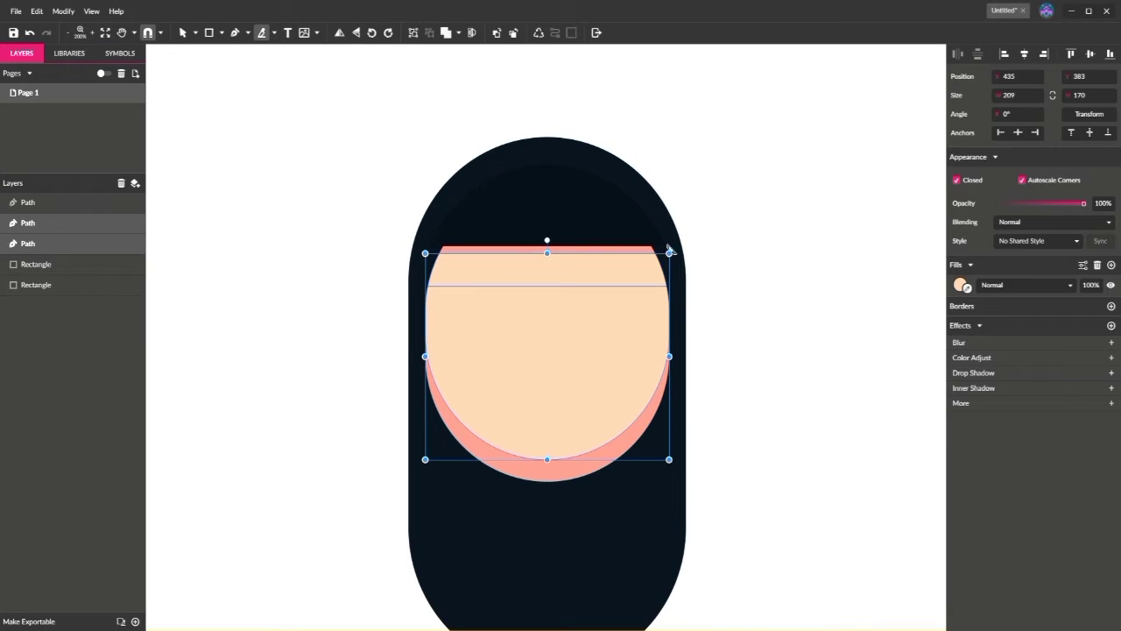
left_click(316, 208)
left_click(513, 278)
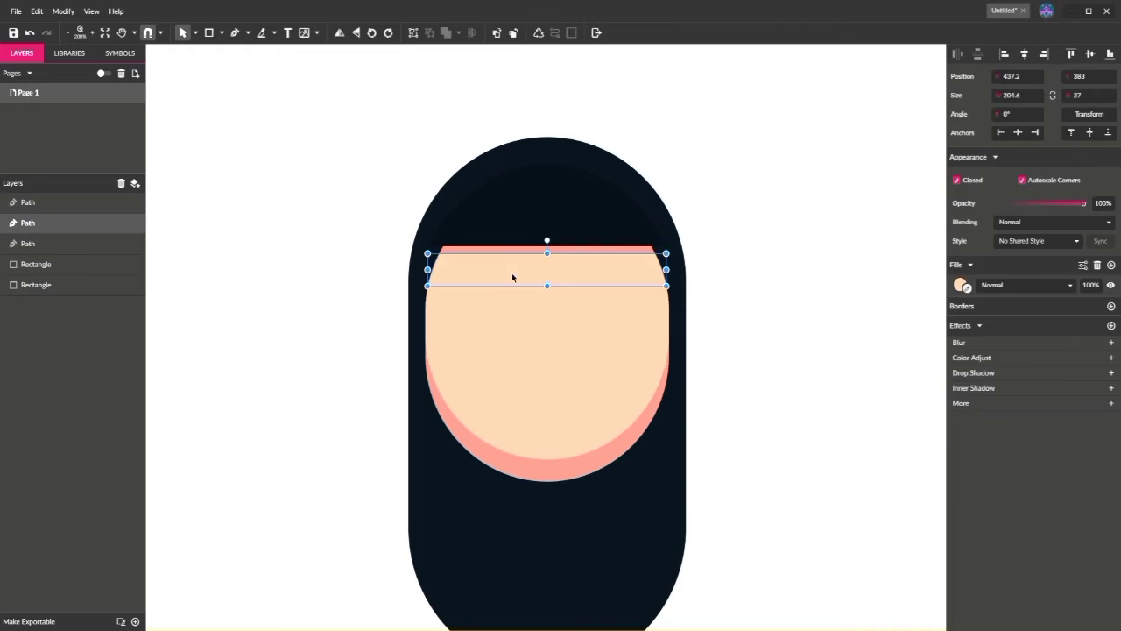
Delete the cut strip from the face and stretch the dark fringe downward to 83 px high.
key("Delete")
left_click(547, 249)
left_click_drag(546, 249, 548, 268)
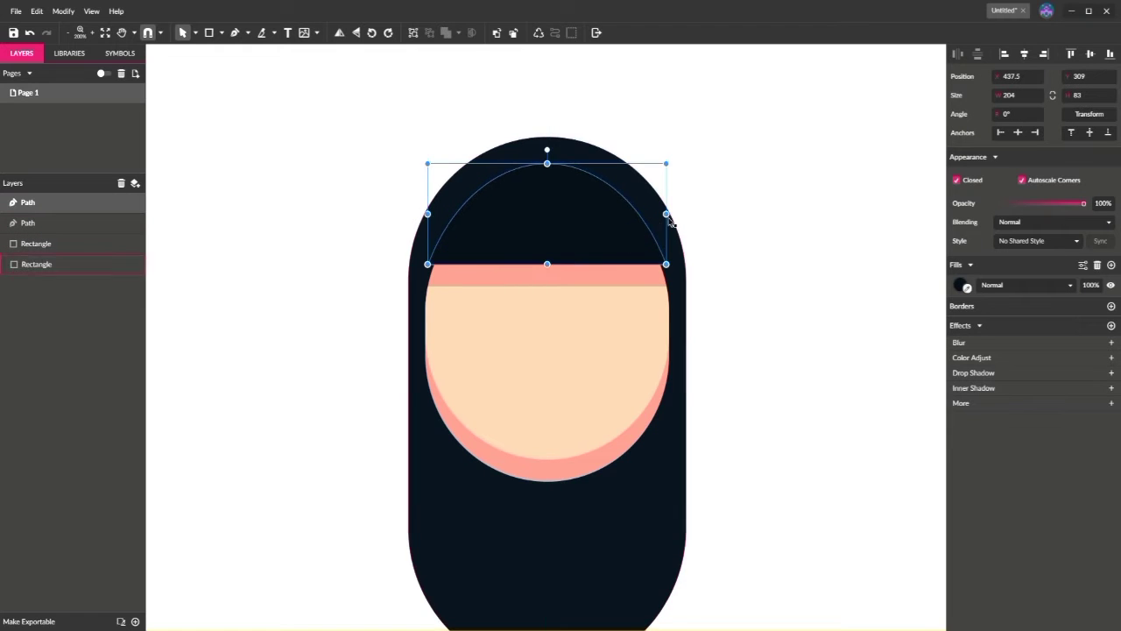
Widen the dark fringe to about 217 px and lower it to about Y 316 over the forehead.
left_click_drag(669, 216, 683, 217)
left_click_drag(618, 235, 618, 251)
left_click(703, 237)
left_click(708, 245)
scroll(742, 224, "down", 2)
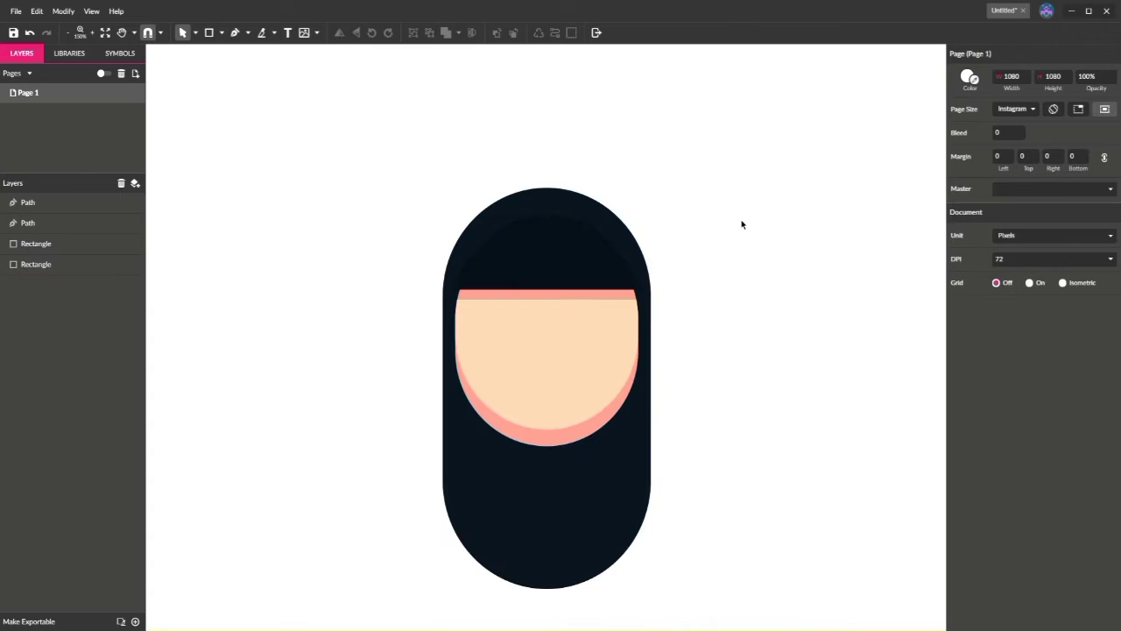
scroll(741, 223, "up", 2)
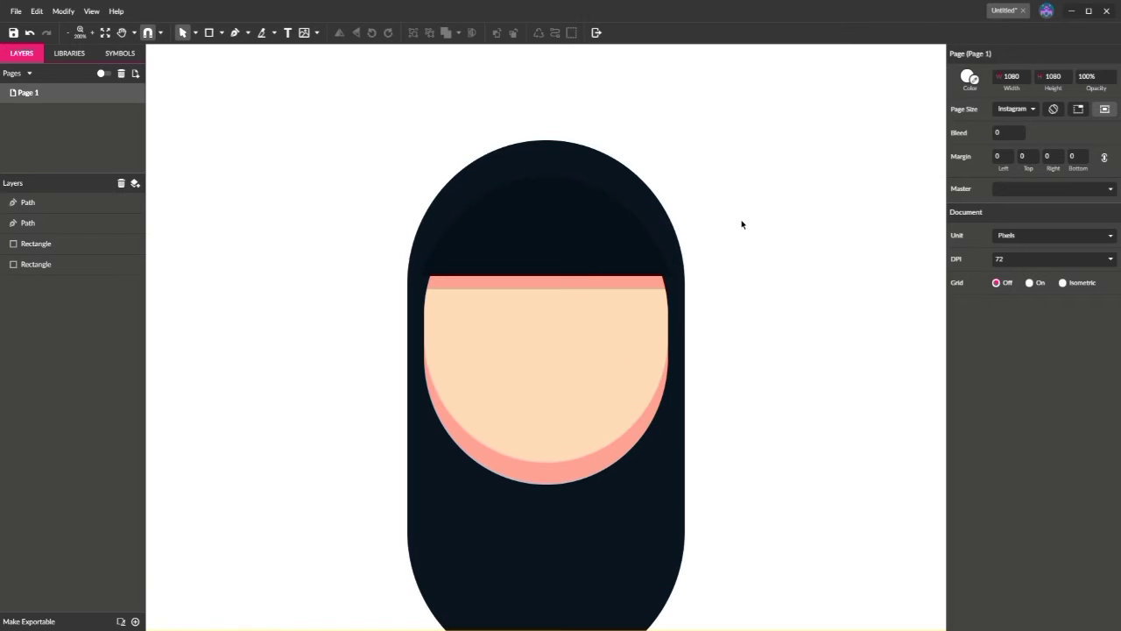
Draw a 22 × 45 px eye at X 467, Y 420, fill it with the dark hair colour and round its corners to the maximum.
left_click(210, 33)
left_click_drag(462, 301, 488, 356)
left_click(968, 288)
left_click(666, 491)
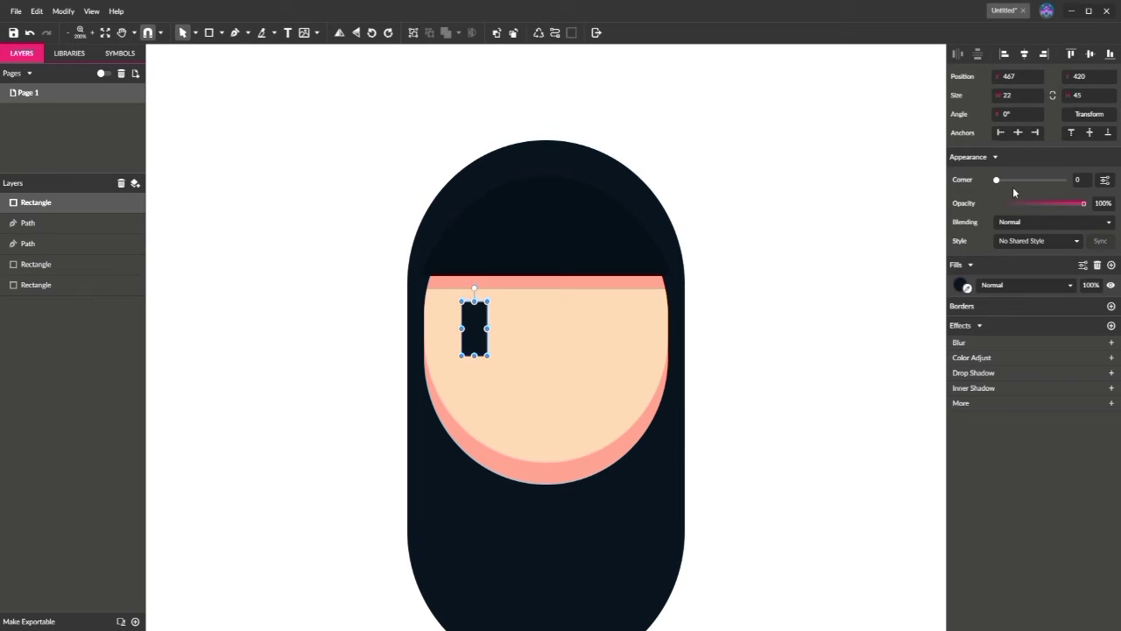
left_click_drag(996, 180, 1066, 180)
Duplicate the eye and place the copy level with the first at X 555.
key("ctrl+d")
left_click_drag(474, 329, 582, 340)
left_click(728, 348)
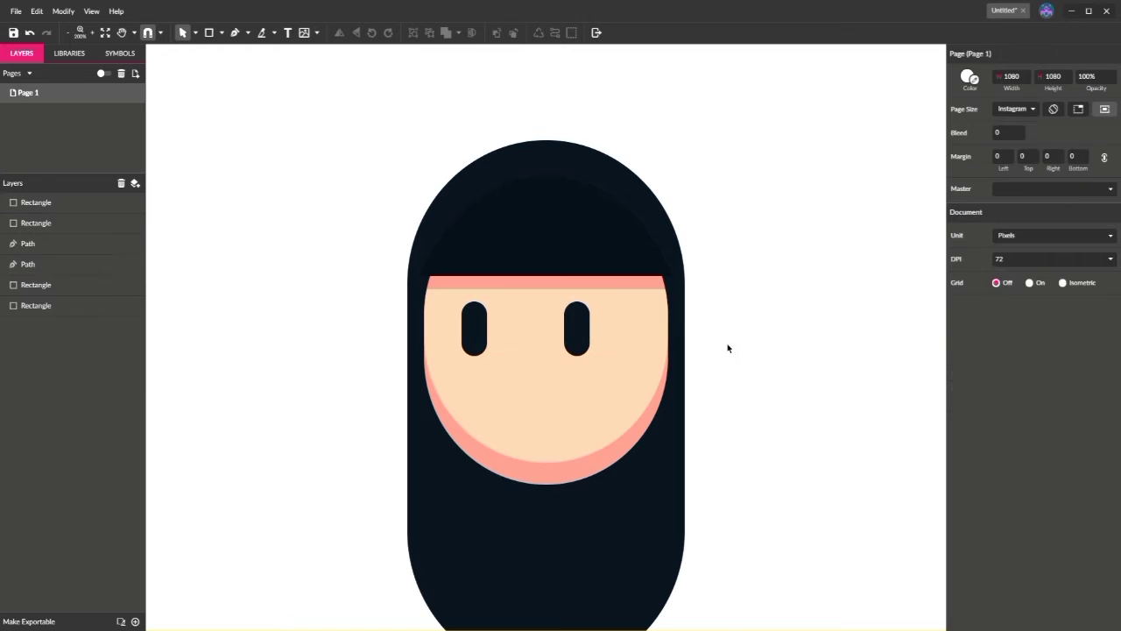
Stretch both eyes downward by about 8 px, keeping their tops level and corners fully rounded.
left_click(483, 353)
left_click_drag(474, 356, 476, 366)
left_click(575, 326)
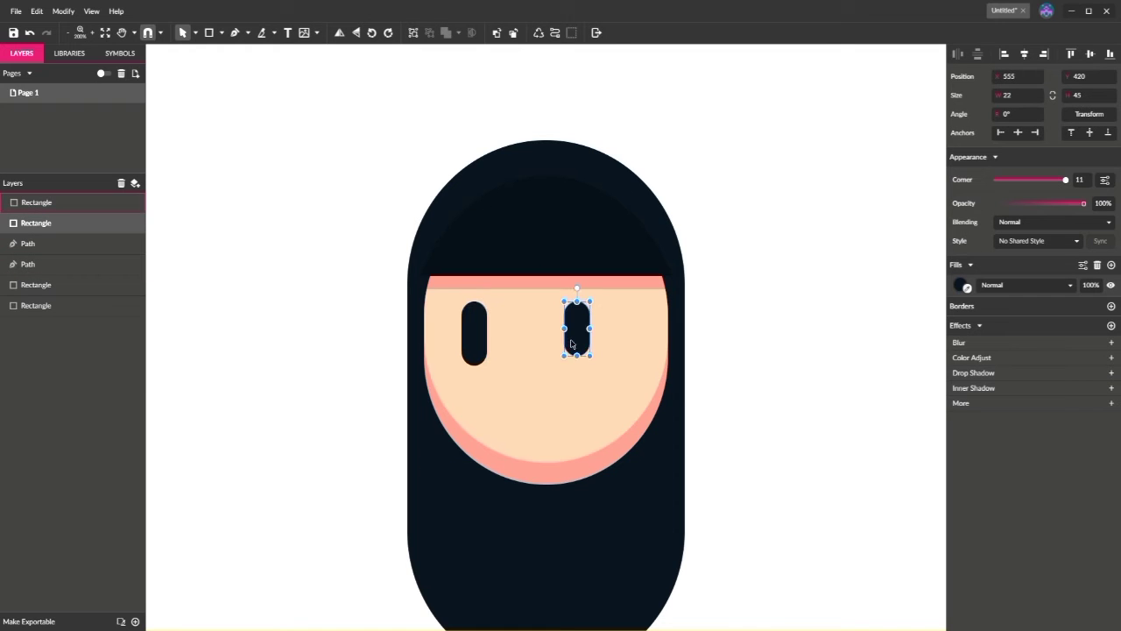
left_click_drag(577, 355, 579, 365)
mouse_move(1065, 180)
left_mouse_down()
mouse_move(1048, 180)
mouse_move(1064, 179)
left_mouse_up()
left_click(473, 341)
left_click(870, 226)
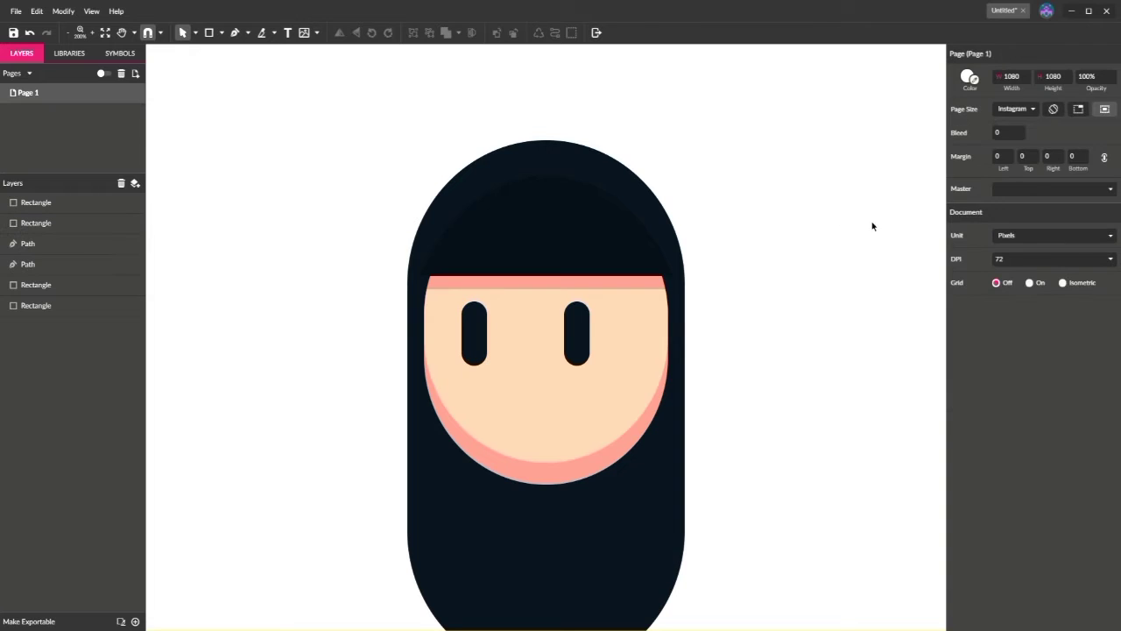
Draw a white 69 × 170 px rectangle on the empty page area beside the head and round its corners to the maximum.
left_click(211, 34)
mouse_move(218, 134)
left_mouse_down()
mouse_move(328, 310)
mouse_move(290, 333)
mouse_move(299, 340)
left_mouse_up()
left_click_drag(997, 180, 1066, 180)
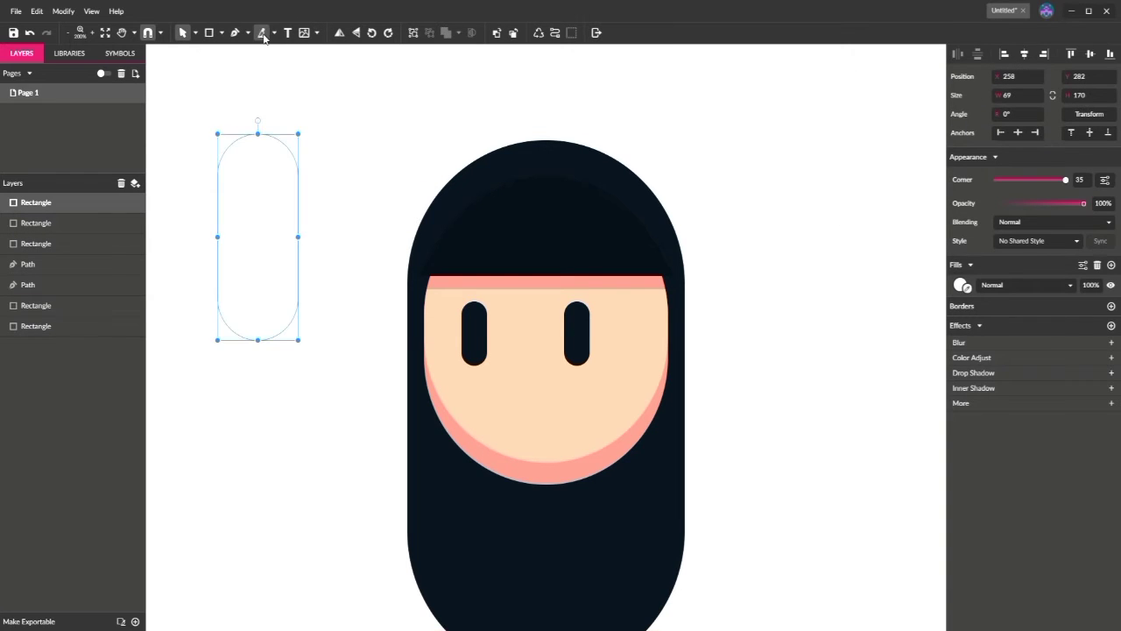
Cut the white rounded shape about 27 px below its top with the Knife tool and delete the lower piece.
left_click_drag(212, 166, 326, 169)
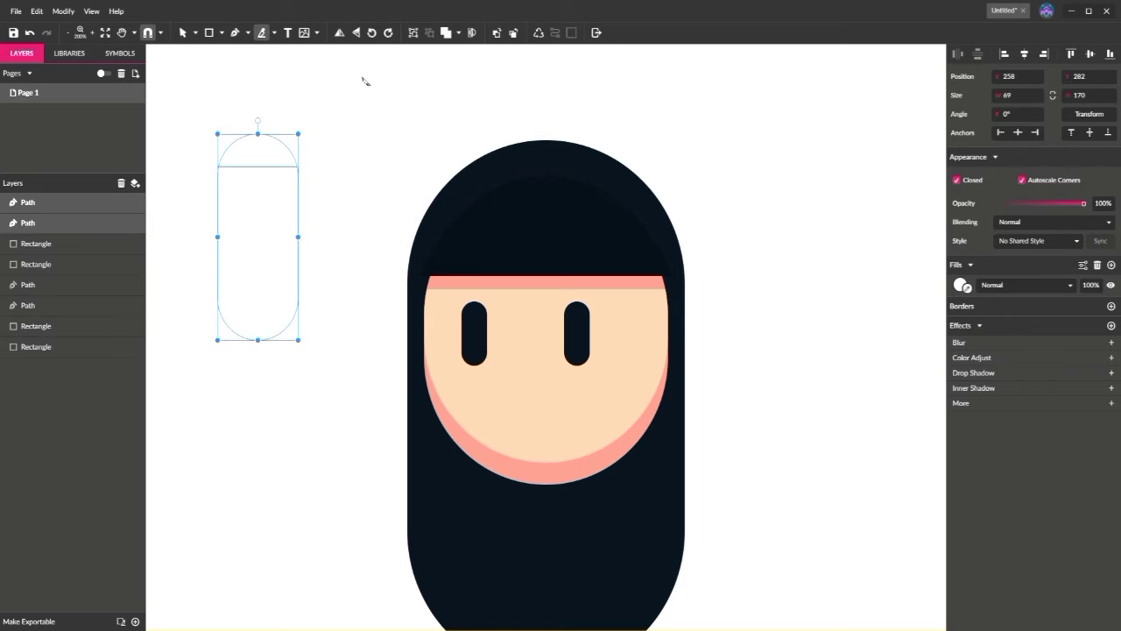
left_click(277, 252)
key("Delete")
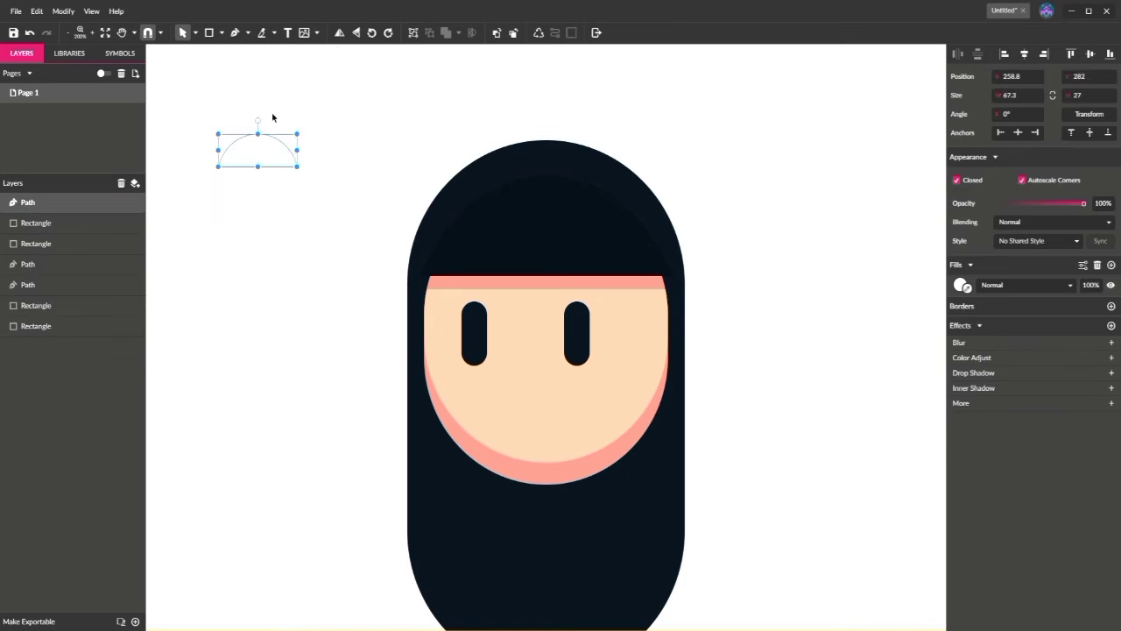
Flip the white cap vertically and place it as a smiling mouth at X 529, Y 498 on the face.
left_click(357, 35)
left_click(354, 120)
left_click_drag(260, 151, 580, 411)
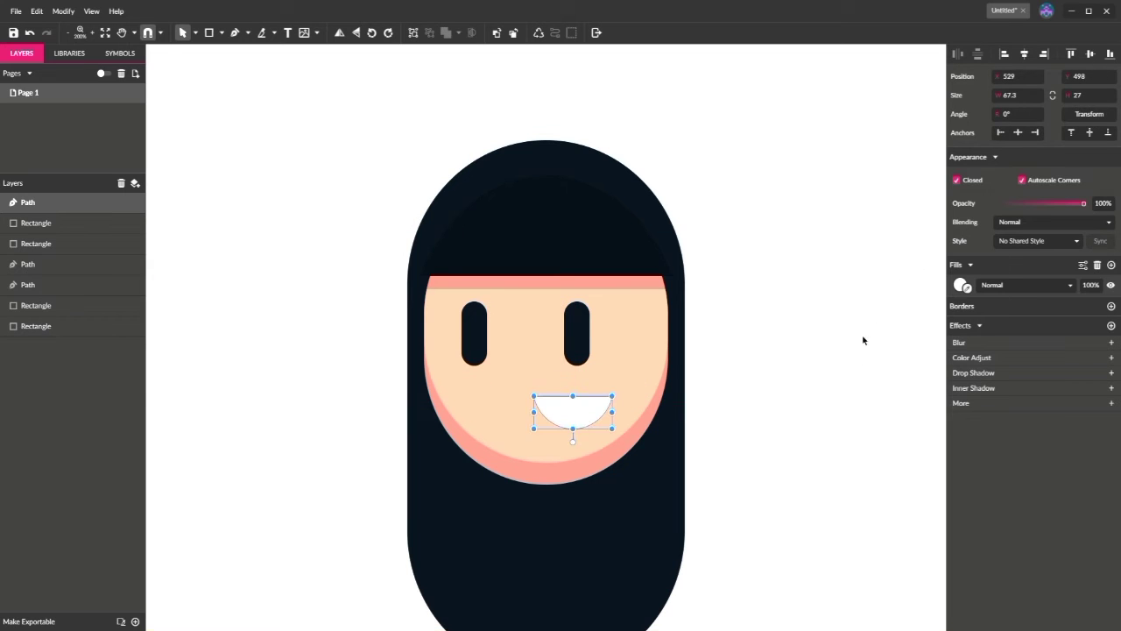
left_click(789, 322)
Move the long dark hair shape away from the head to the empty area at X 744.
key("ctrl+minus")
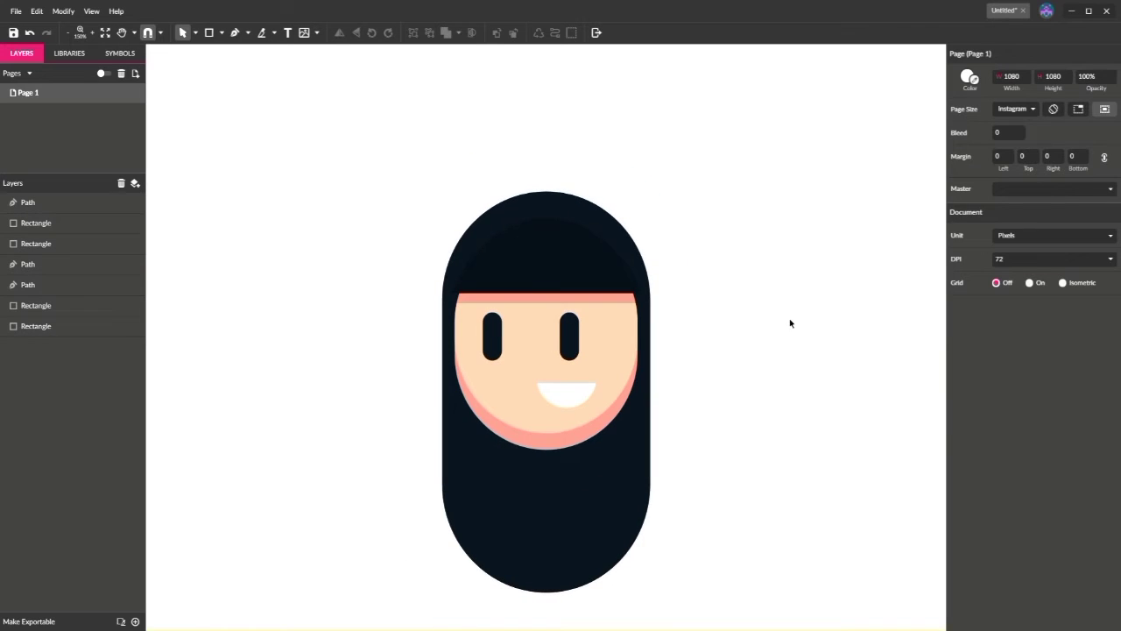
left_click(447, 291)
left_click(88, 90)
left_click_drag(450, 320, 734, 321)
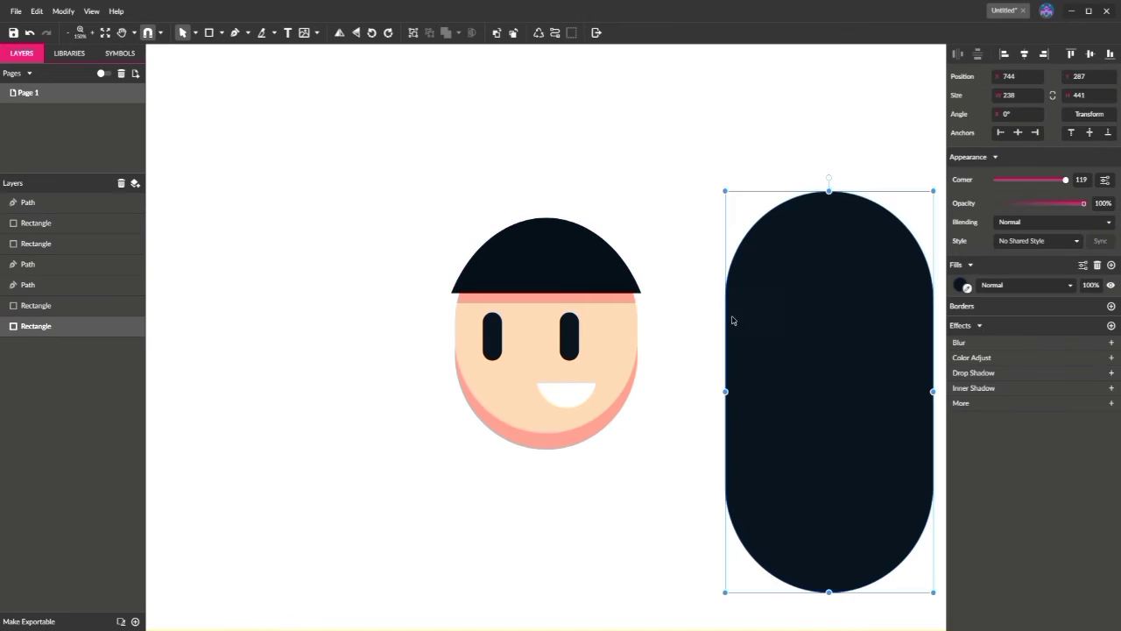
Group all the face, fringe, eye and mouth shapes and move the group to the page's upper left area.
left_click_drag(430, 181, 671, 471)
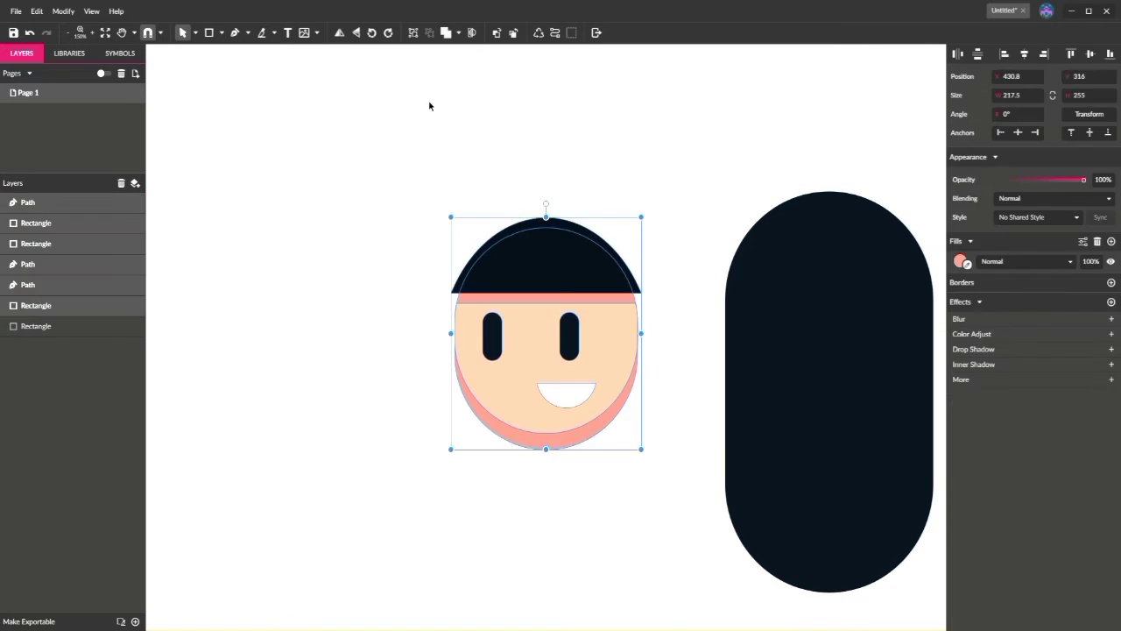
left_click(412, 32)
left_click_drag(503, 243, 259, 157)
left_click(292, 77)
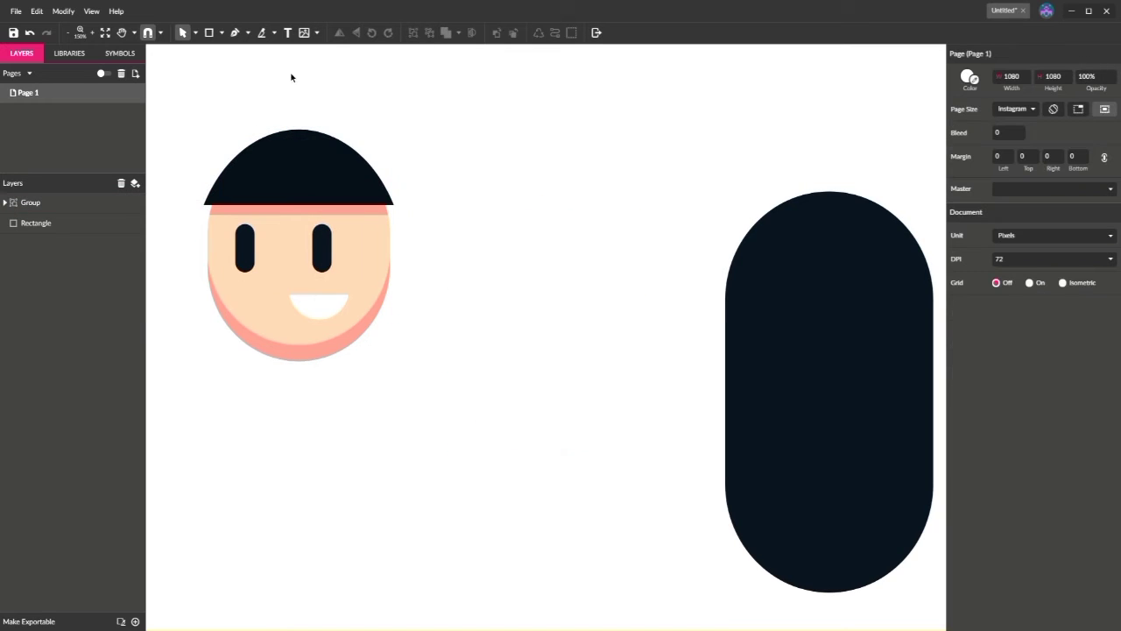
Draw a 192 × 297 px body rectangle, round its corners to the maximum of 96 and place it at X 432, Y 366.
left_click(207, 32)
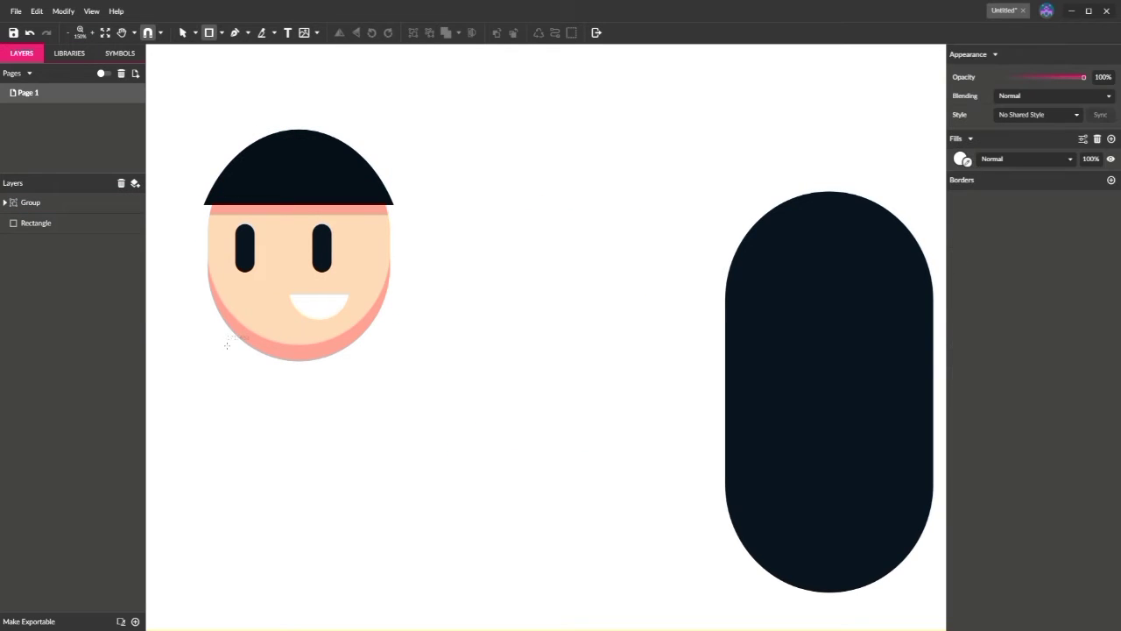
left_click_drag(220, 341, 383, 609)
left_click_drag(366, 518, 365, 511)
left_click_drag(996, 179, 1066, 180)
left_click_drag(288, 418, 527, 345)
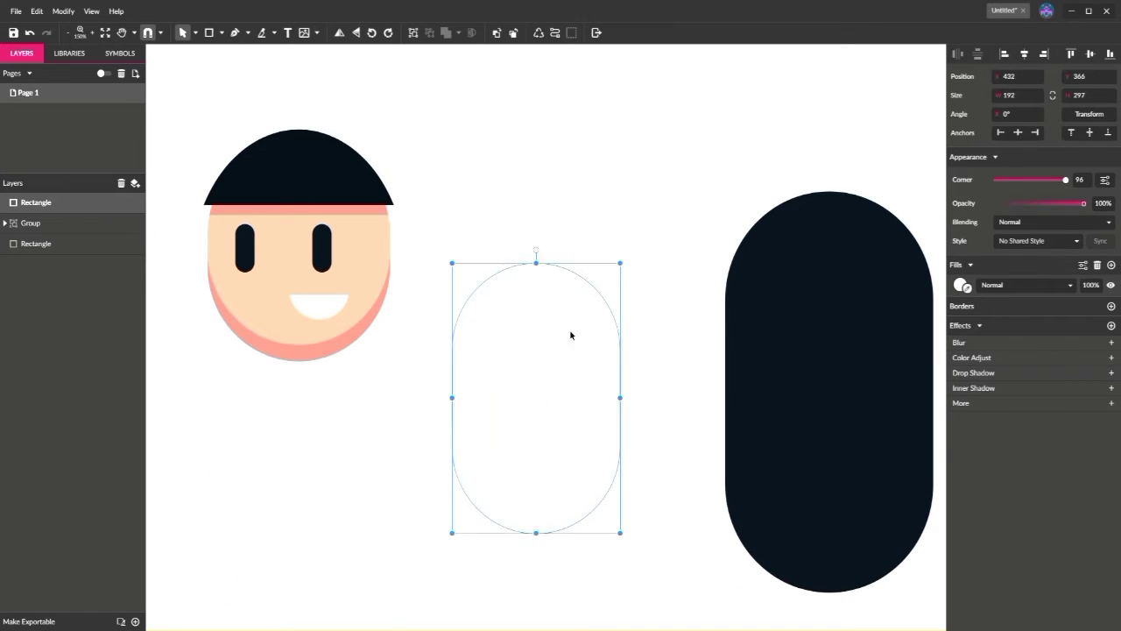
Draw a 204 × 74 px ellipse, place it over the body's top at X 426, Y 341, and clip it inside the body.
left_click(333, 95)
left_click(222, 32)
left_click(243, 80)
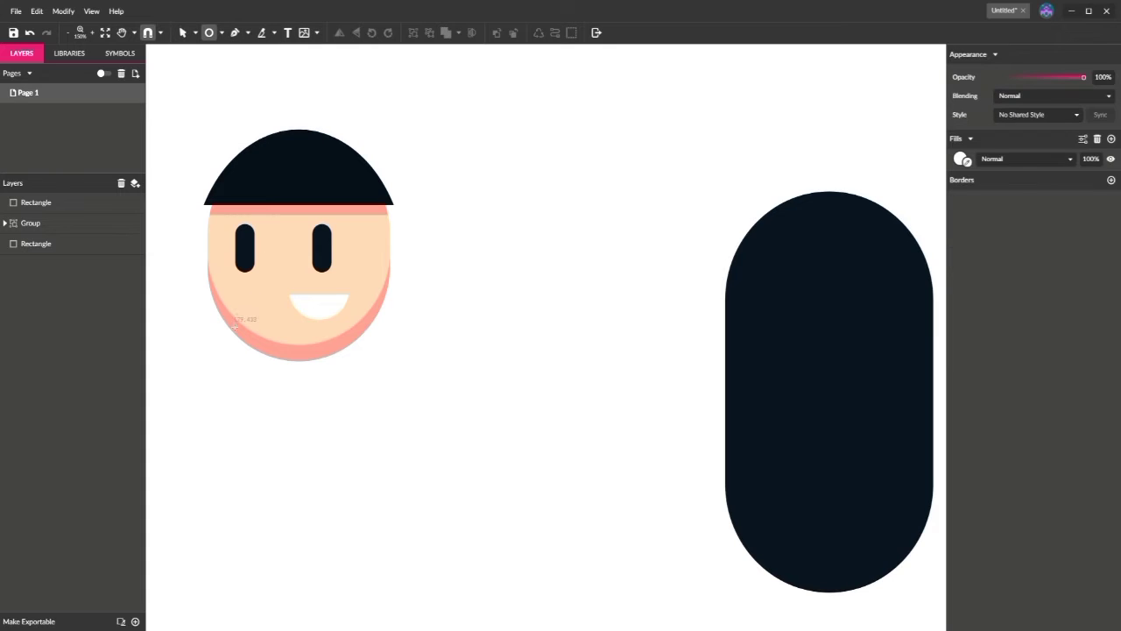
mouse_move(208, 310)
left_mouse_down()
mouse_move(281, 326)
mouse_move(391, 382)
left_mouse_up()
left_click_drag(343, 360, 583, 290)
left_click_drag(659, 311, 585, 270)
left_click(472, 33)
left_click(517, 180)
Fill the body shape with the crimson swatch #B71C46.
left_click(539, 289)
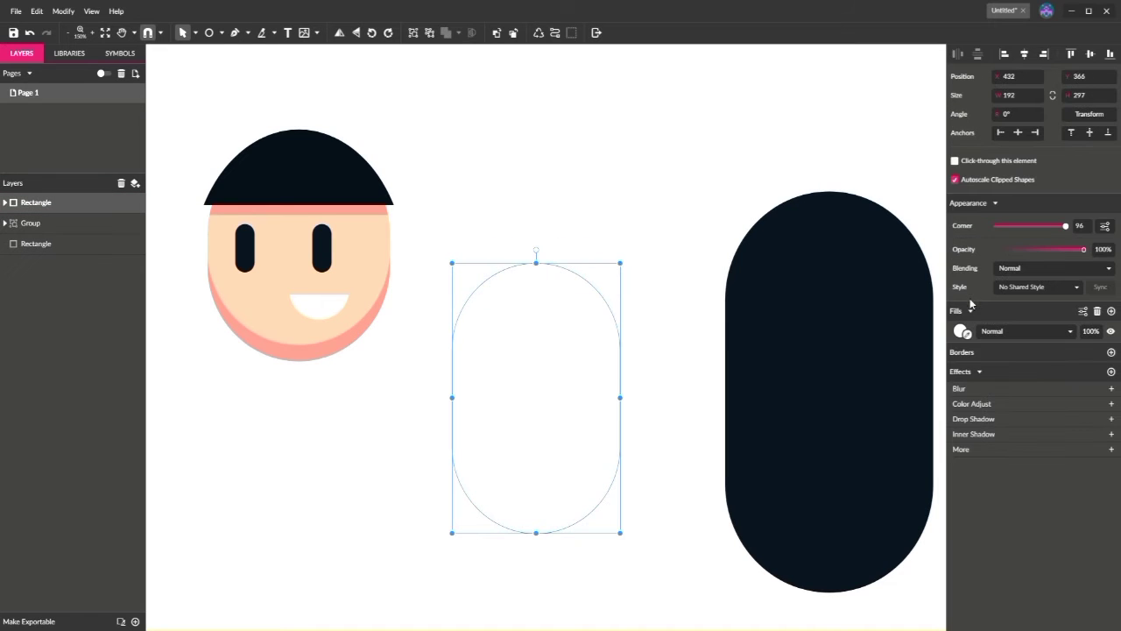
left_click(961, 331)
left_click(1048, 233)
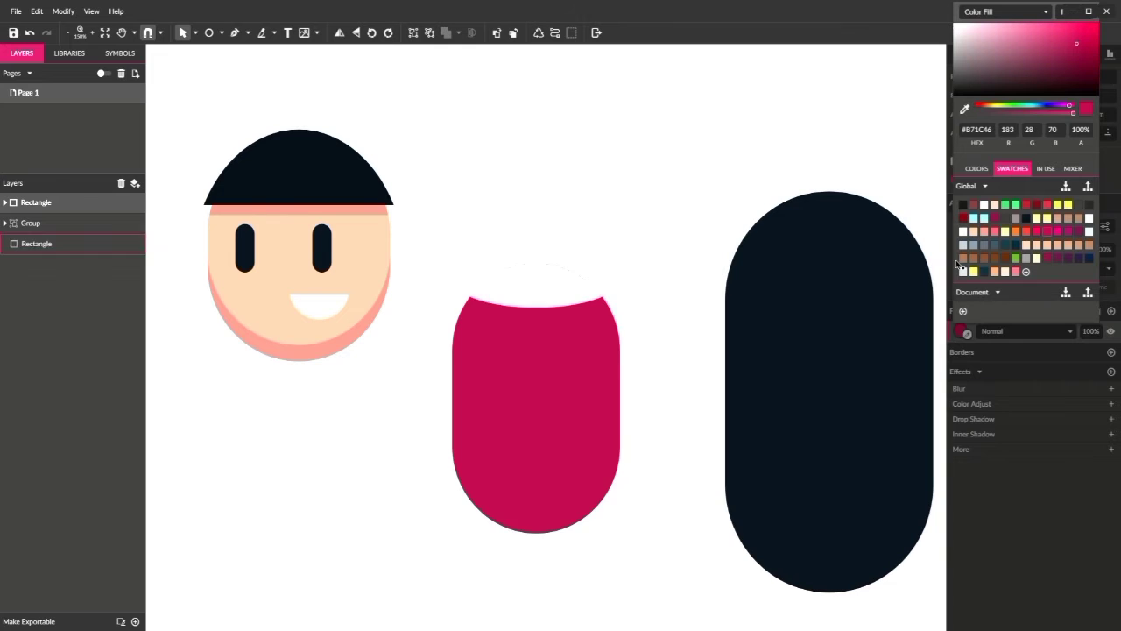
left_click(699, 317)
Fill the ellipse clipped inside the body with a slightly darker shade of the body's crimson as a neck shadow.
double_click(563, 287)
left_click(961, 312)
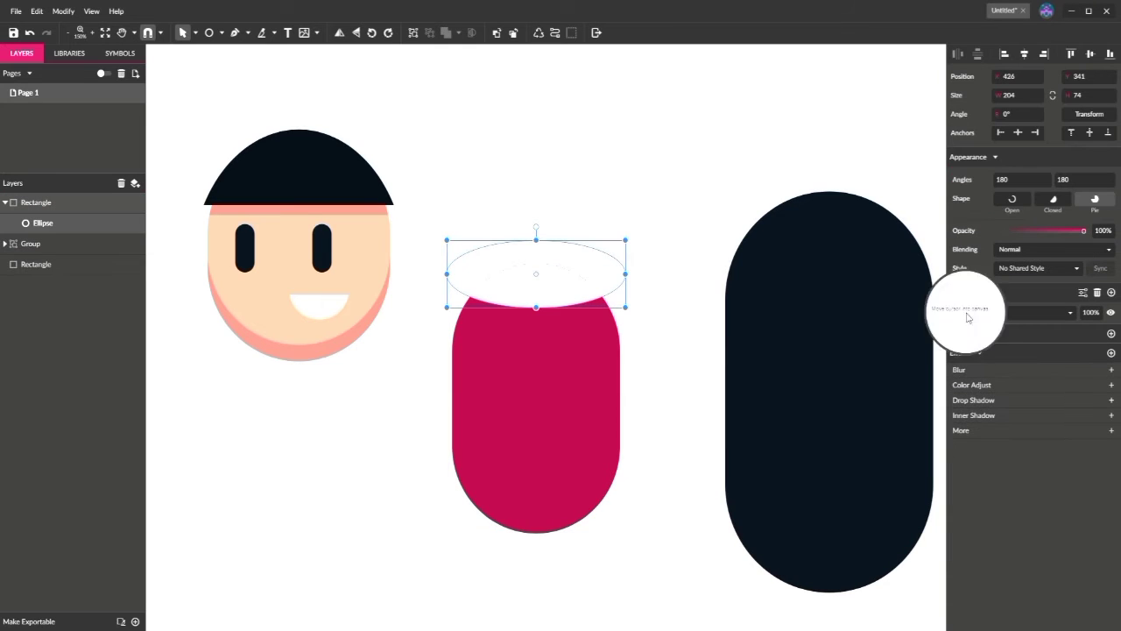
left_click(1071, 171)
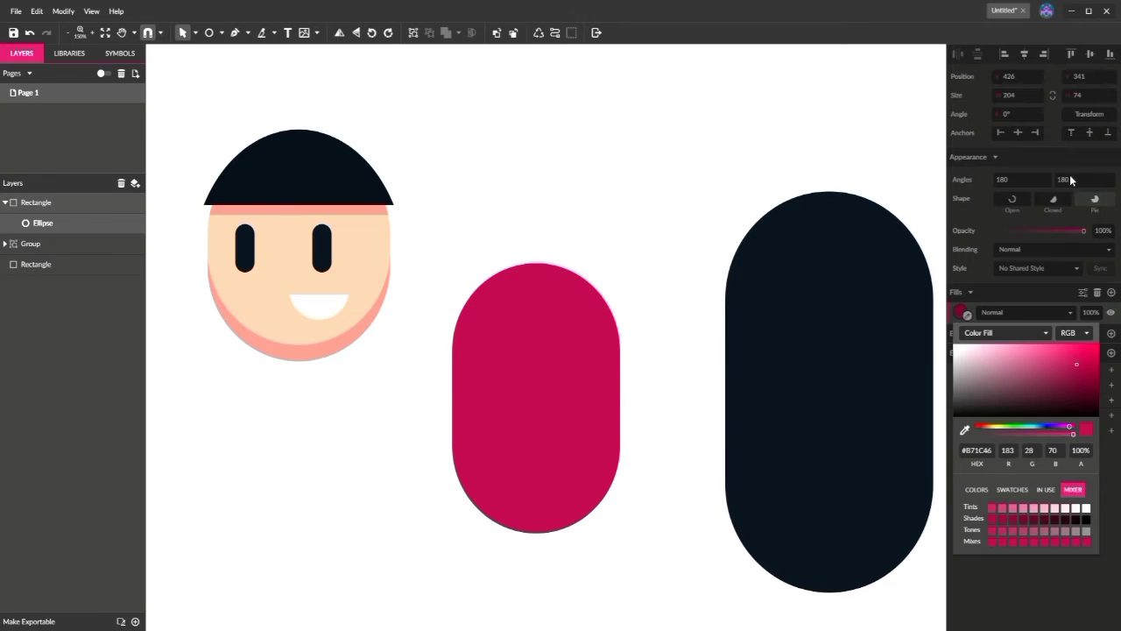
left_click(30, 33)
left_click(529, 202)
double_click(553, 285)
left_click(400, 229)
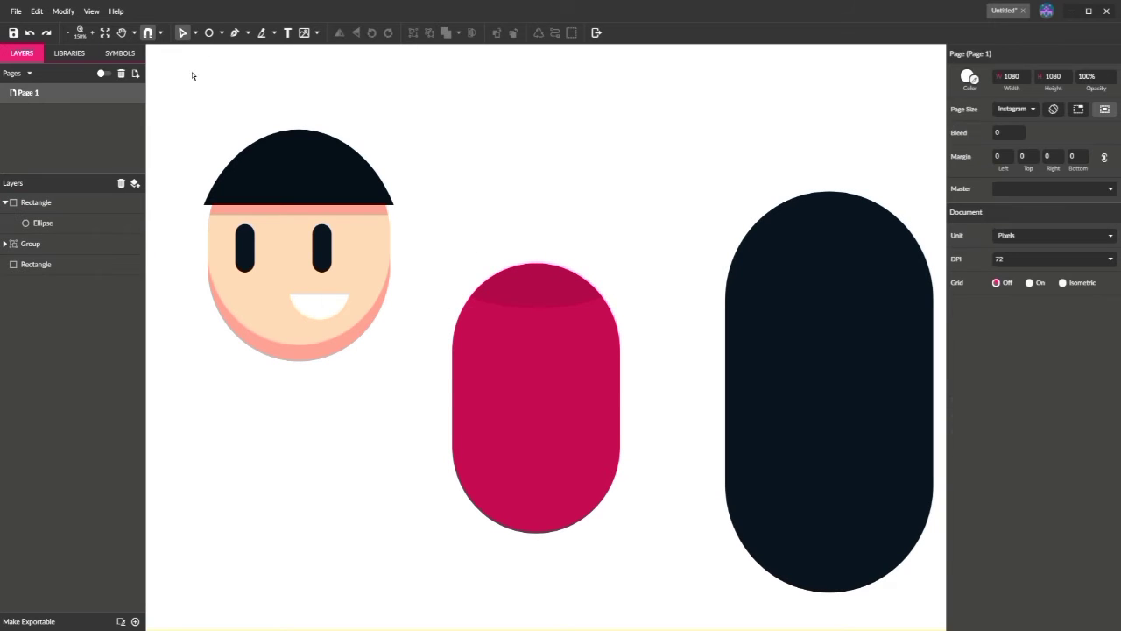
Move the head group above the body and centre it horizontally on the page.
left_click(194, 33)
left_click(211, 52)
left_click_drag(177, 110, 383, 405)
left_click_drag(330, 312, 567, 278)
left_click(1024, 55)
Place the body behind the head, centred horizontally and lowered to Y 398.
left_click(597, 340)
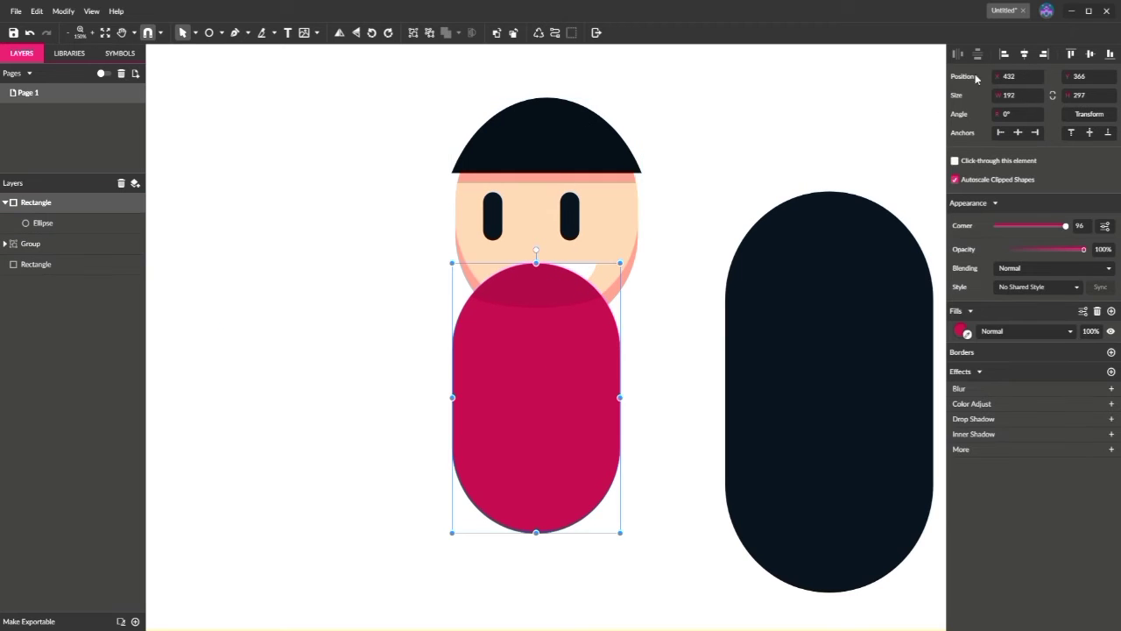
left_click(1025, 54)
left_click(513, 32)
left_click(633, 371)
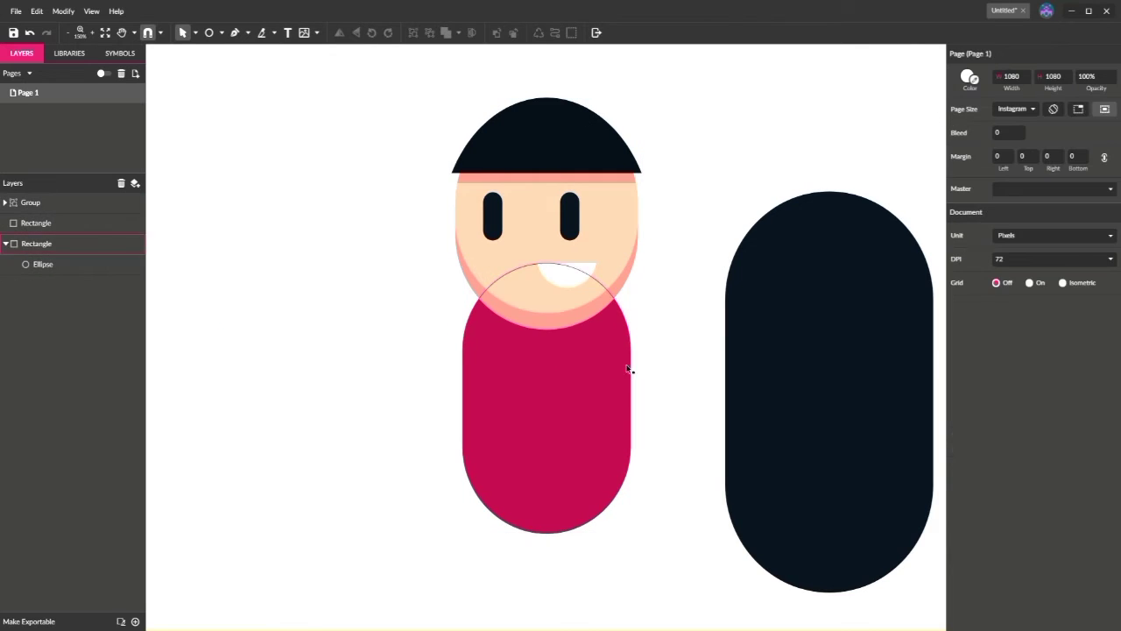
left_click_drag(613, 383, 606, 408)
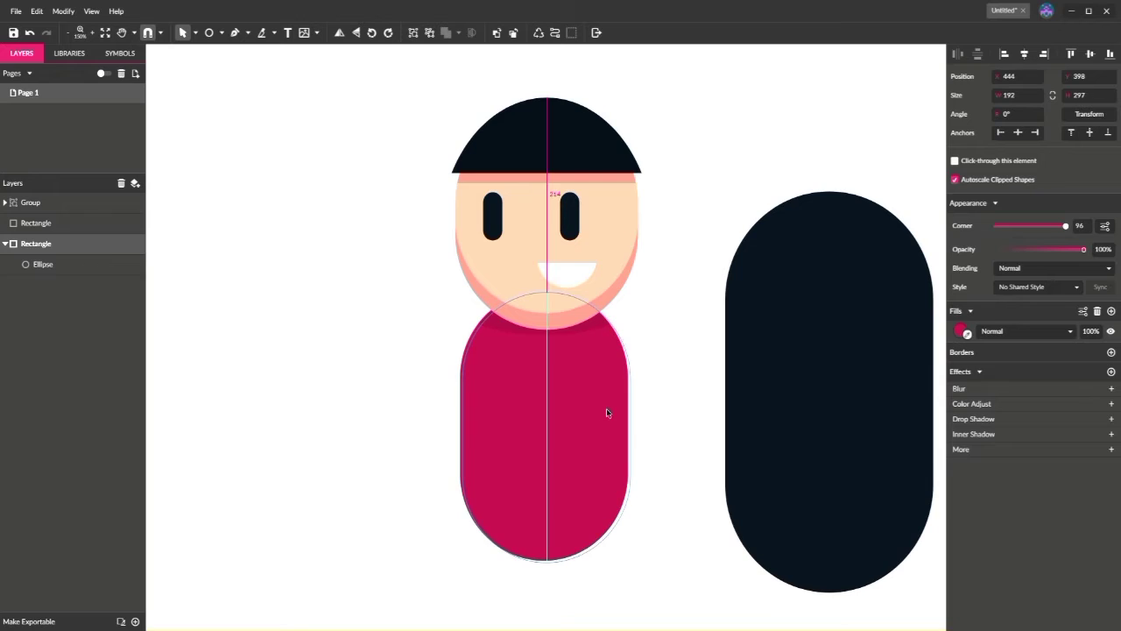
left_click(661, 396)
Turn off uniform corners for the body, square its bottom corners and shorten it to 255 px high.
left_click(584, 394)
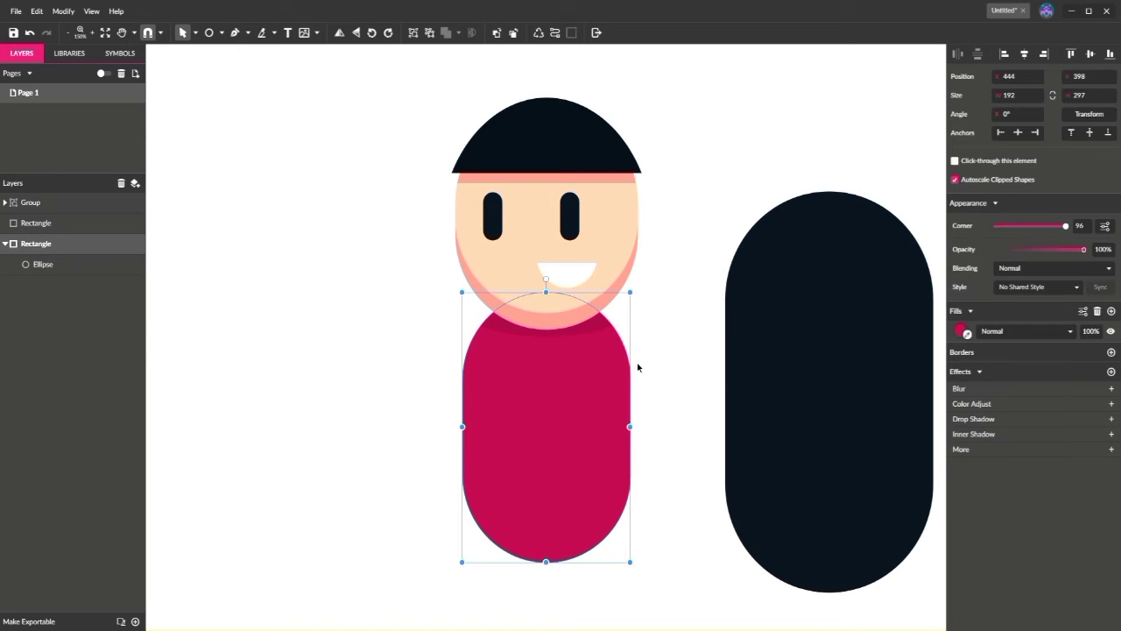
left_click(1105, 225)
left_click(998, 276)
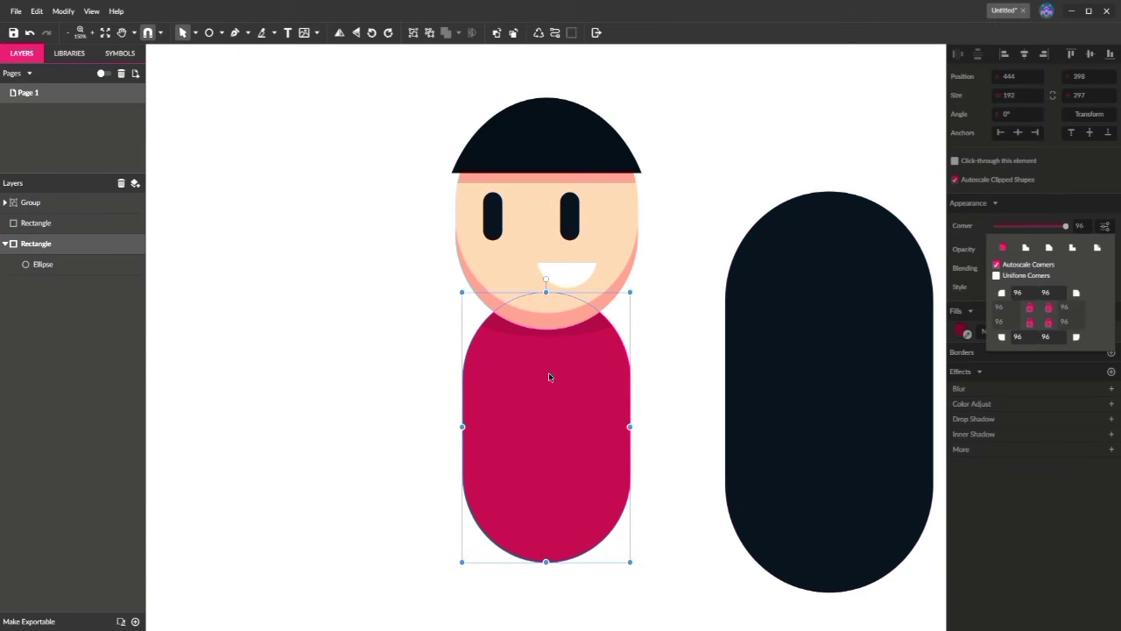
left_click(549, 373)
left_click_drag(550, 474, 546, 523)
left_click(671, 479)
Round the body's corners to the maximum of 96, then disable uniform corners and square off the two bottom ones.
left_click(540, 411)
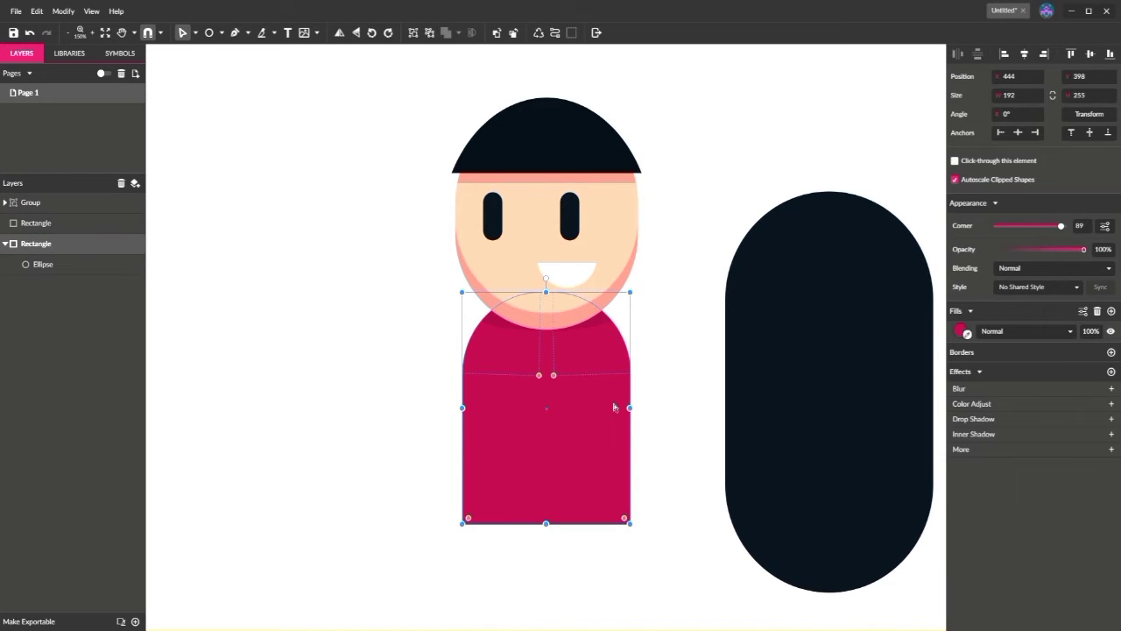
left_click_drag(1061, 227, 1071, 228)
left_click(1102, 230)
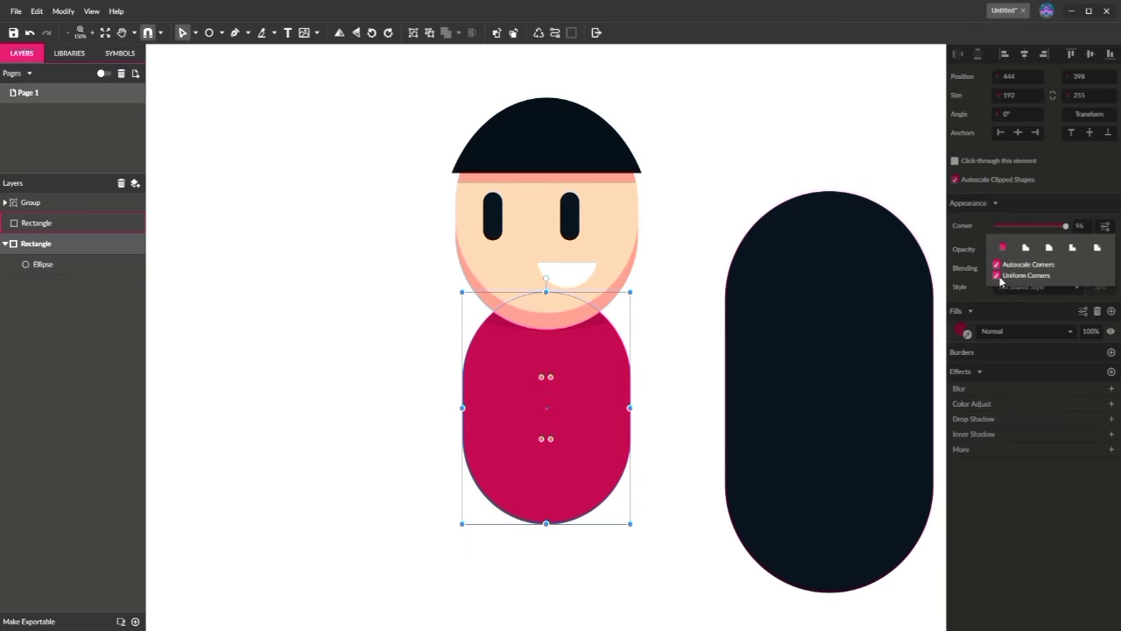
left_click(999, 278)
left_click_drag(549, 439, 464, 523)
Narrow the body to 181 px wide and recentre it horizontally at Y 406.
left_click_drag(560, 488, 561, 491)
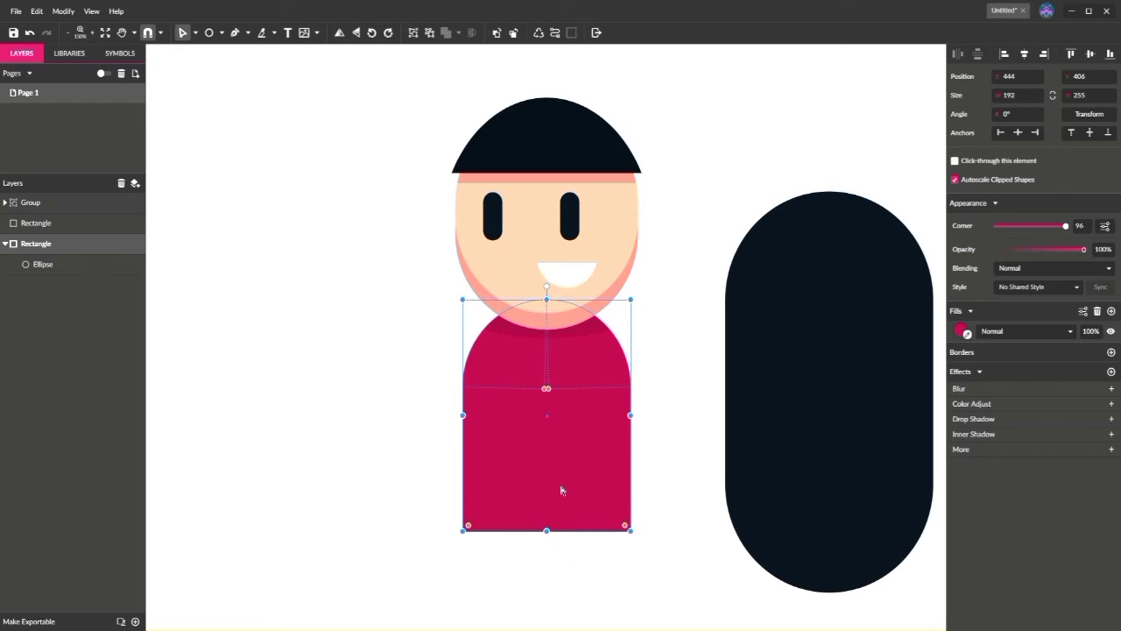
left_click_drag(630, 416, 620, 417)
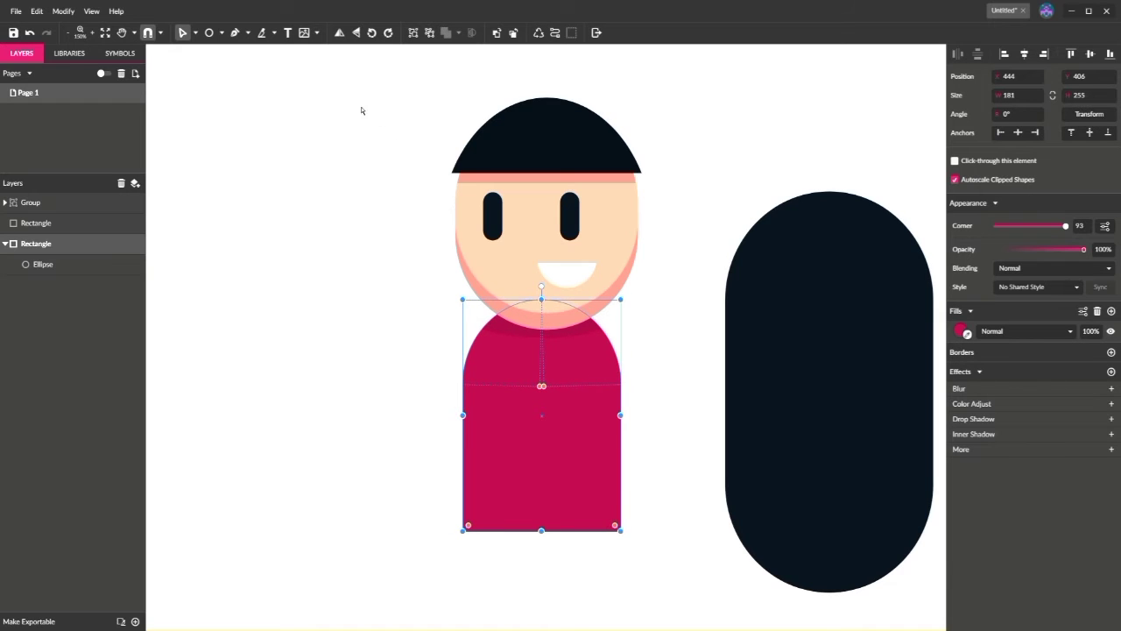
left_click(197, 34)
left_click(219, 53)
left_click(1026, 56)
left_click(750, 170)
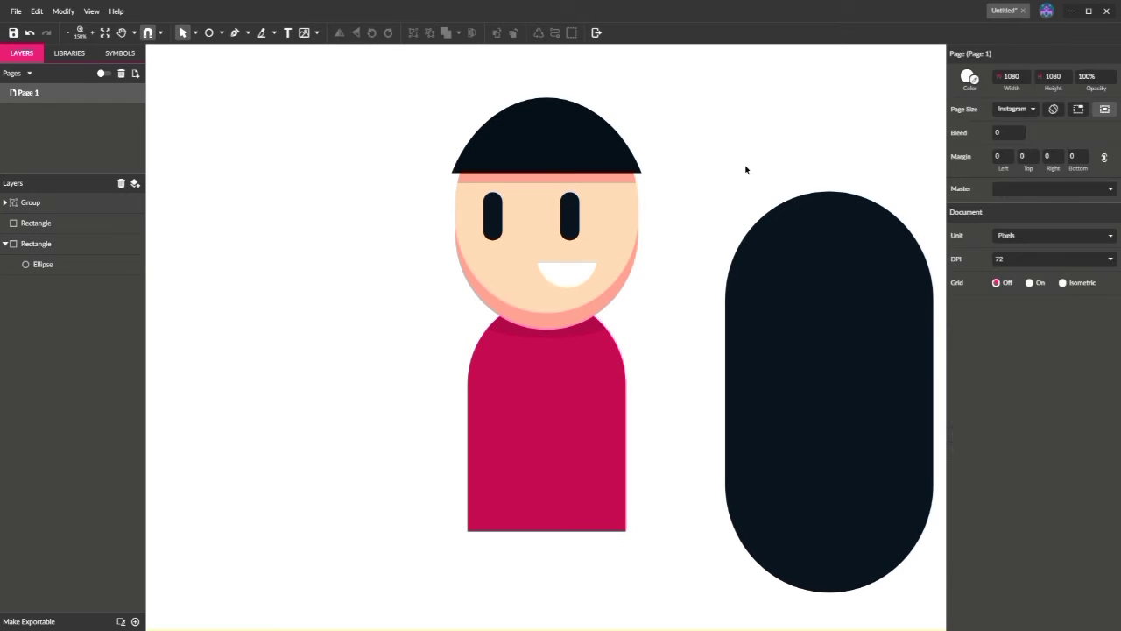
Move the long dark hair shape to X 421, Y 166 around the head and send it behind the head and body.
left_click_drag(828, 331, 550, 218)
left_click(513, 32)
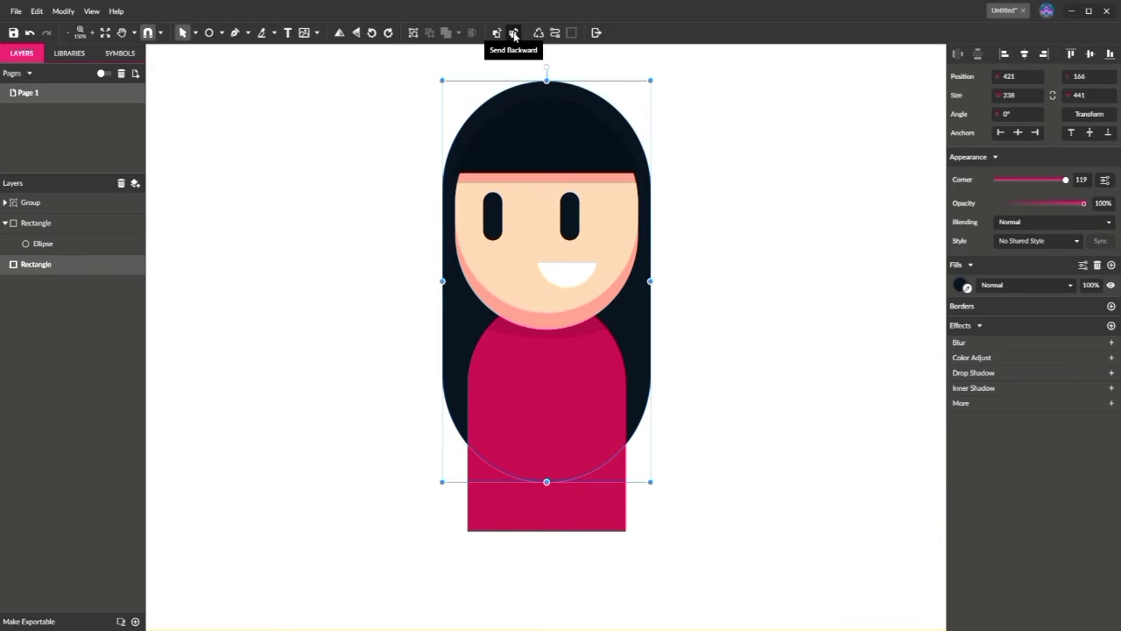
left_click(708, 160)
scroll(734, 317, "up", 1)
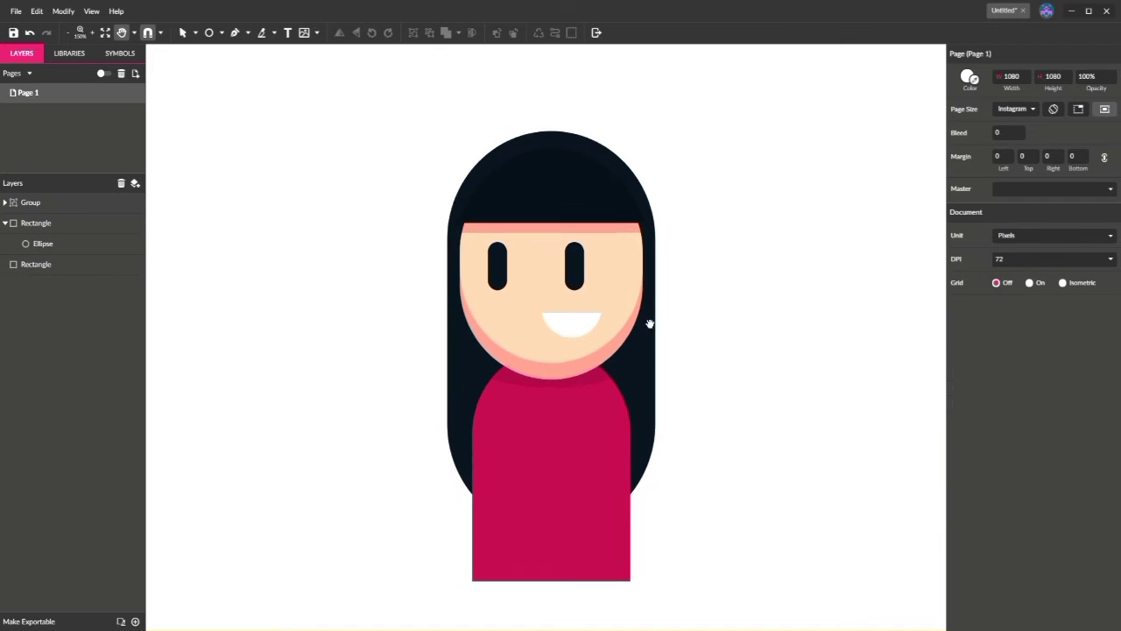
Draw a rectangle about 68 × 177 px beside the character for the arm and round its corners fully to 34.
left_click(222, 32)
left_click(236, 67)
left_click_drag(269, 326, 329, 487)
left_click_drag(1099, 190, 1104, 191)
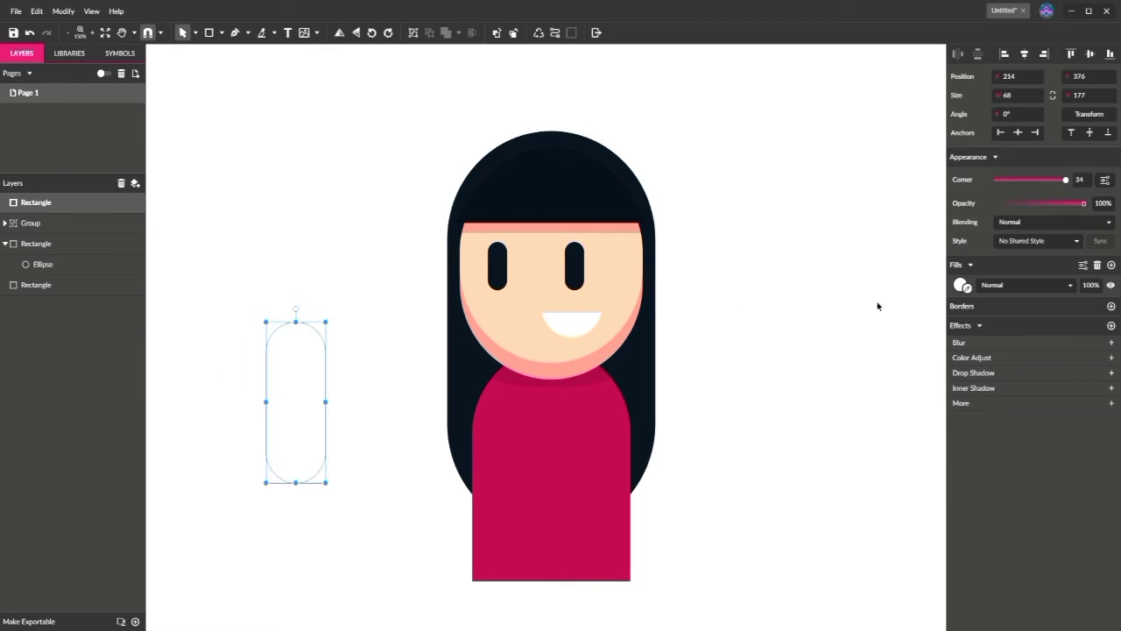
Try dark magenta swatches as the arm's fill and compare the arm against the crimson body.
left_click(962, 285)
left_click(1014, 463)
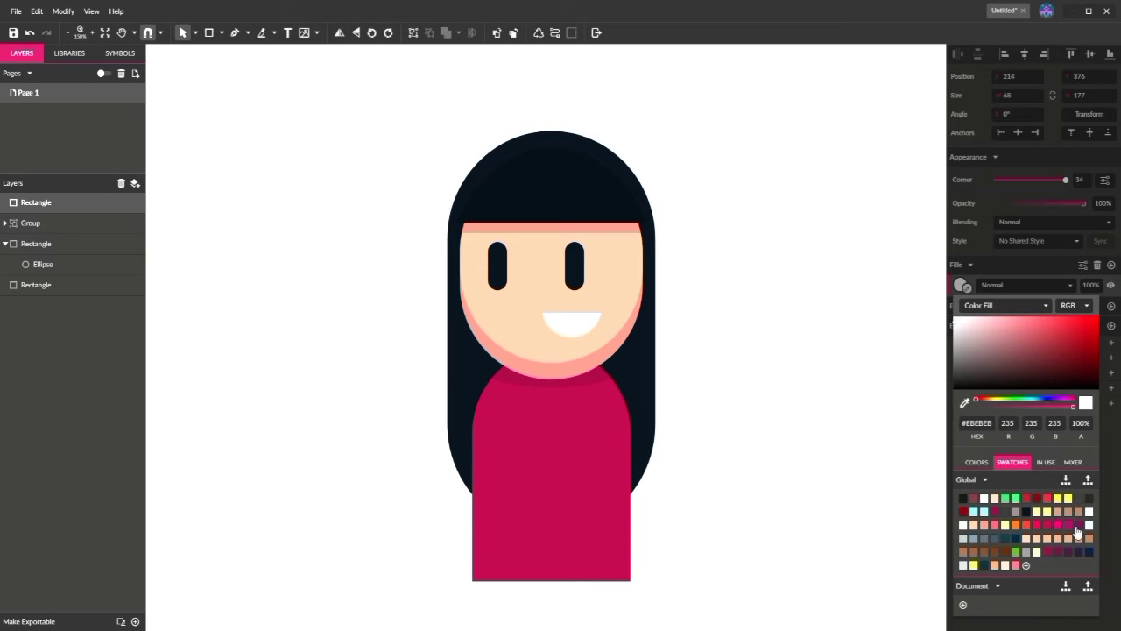
left_click(1078, 532)
left_click(373, 373)
left_click(306, 403)
left_click(962, 285)
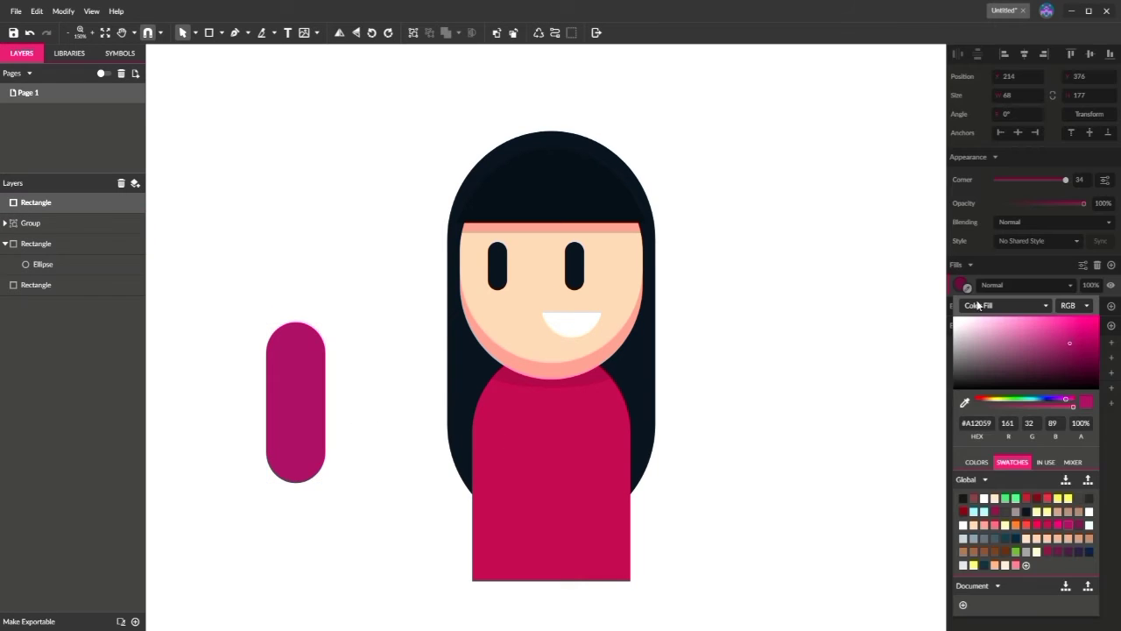
left_click(1050, 553)
left_click(342, 411)
left_click_drag(312, 411, 487, 456)
left_click(383, 441)
left_click_drag(470, 395, 360, 376)
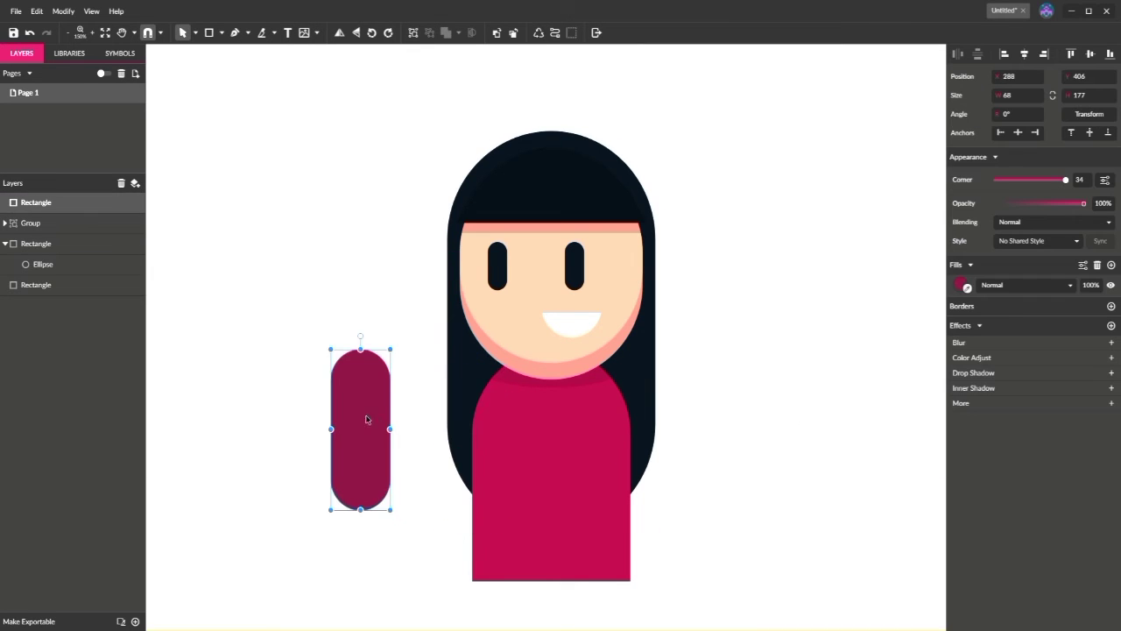
Fill the arm with a darker shade of the body's crimson and place it beside the character at X 297, Y 430.
left_click_drag(367, 419, 492, 454)
left_click(967, 287)
left_click(573, 440)
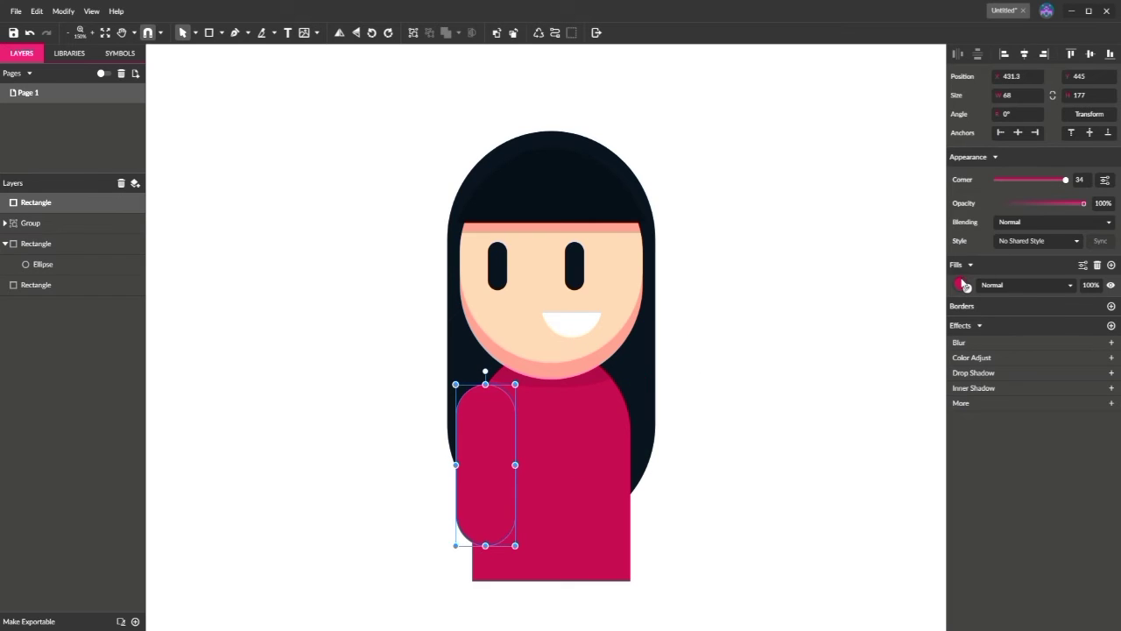
left_click(962, 284)
left_click(1073, 463)
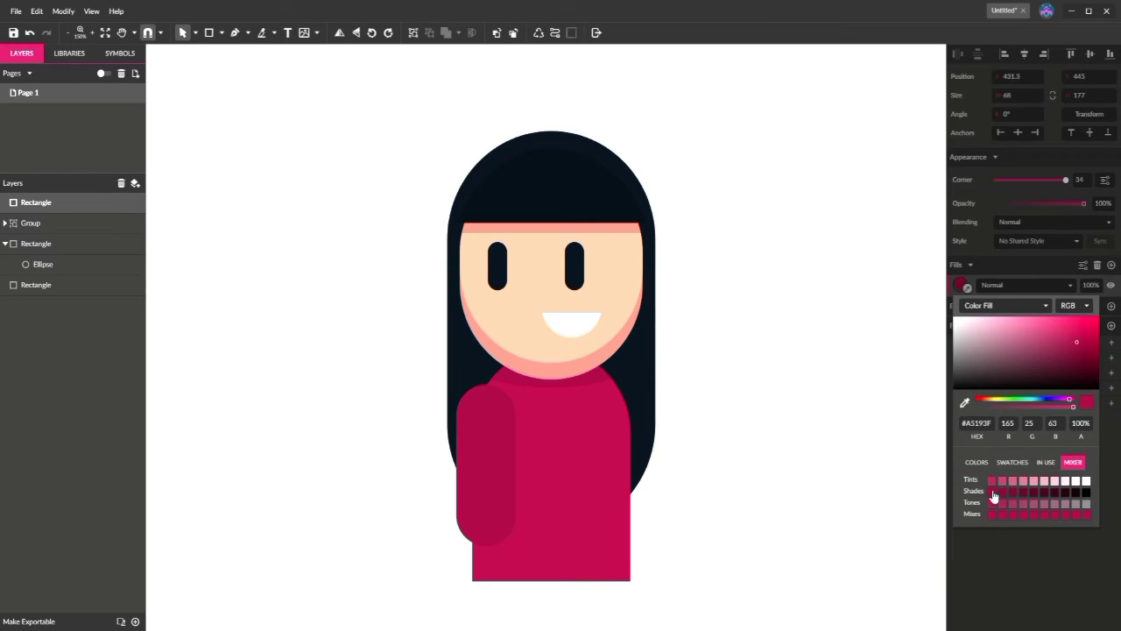
left_click(810, 437)
left_click_drag(503, 433, 385, 419)
left_click(383, 313)
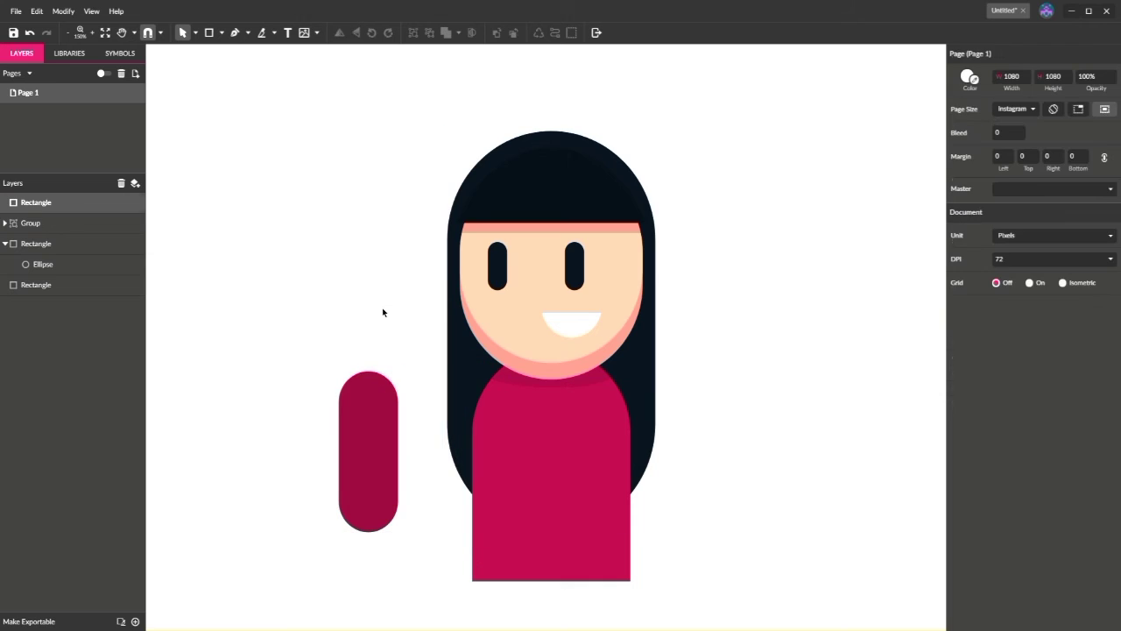
Widen the arm to 72 px, round its corners to 36 and lengthen it to 183 px.
left_click(348, 401)
key("ctrl+plus")
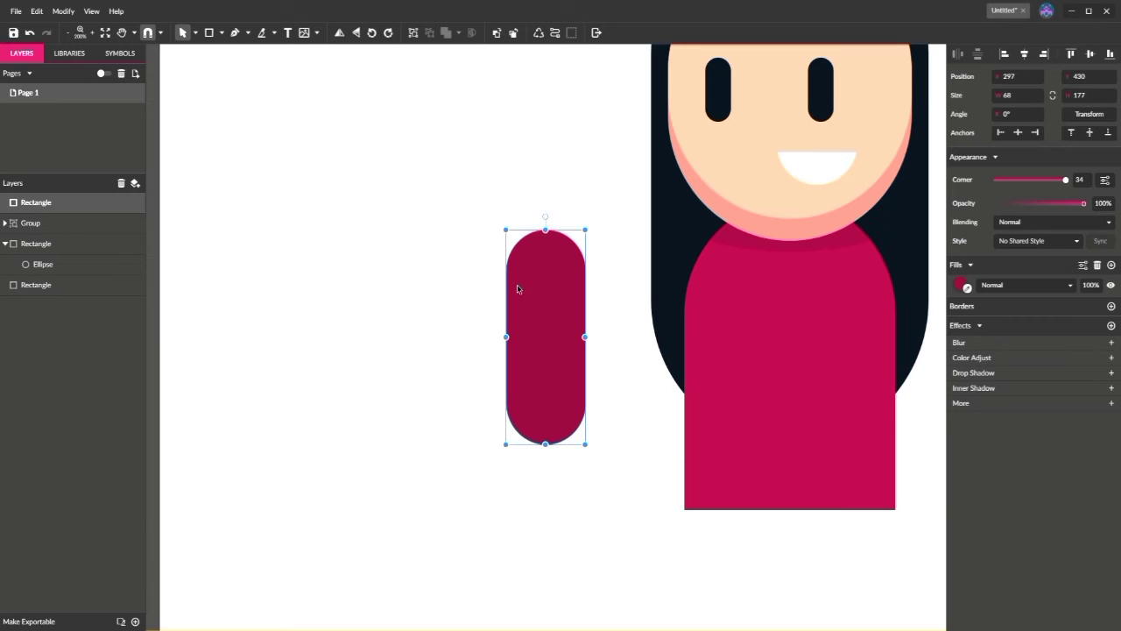
left_click_drag(509, 338, 501, 337)
left_click_drag(1063, 181, 1073, 180)
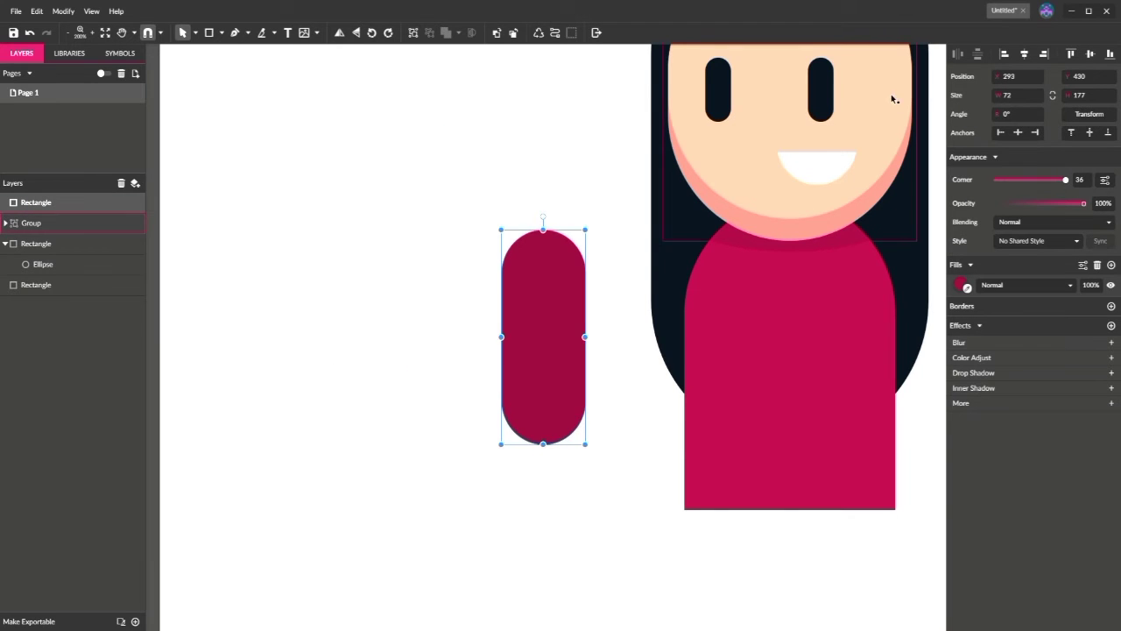
left_click_drag(543, 444, 544, 452)
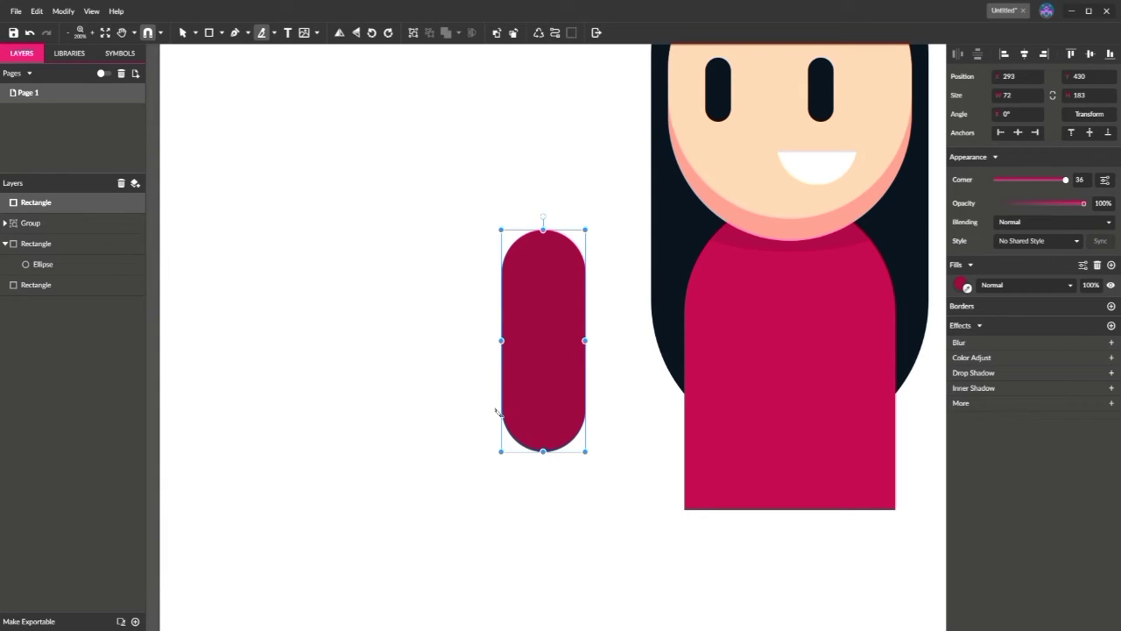
Slice the arm horizontally near its lower end and delete the rounded lower piece.
left_click_drag(494, 408, 688, 407)
key("Escape")
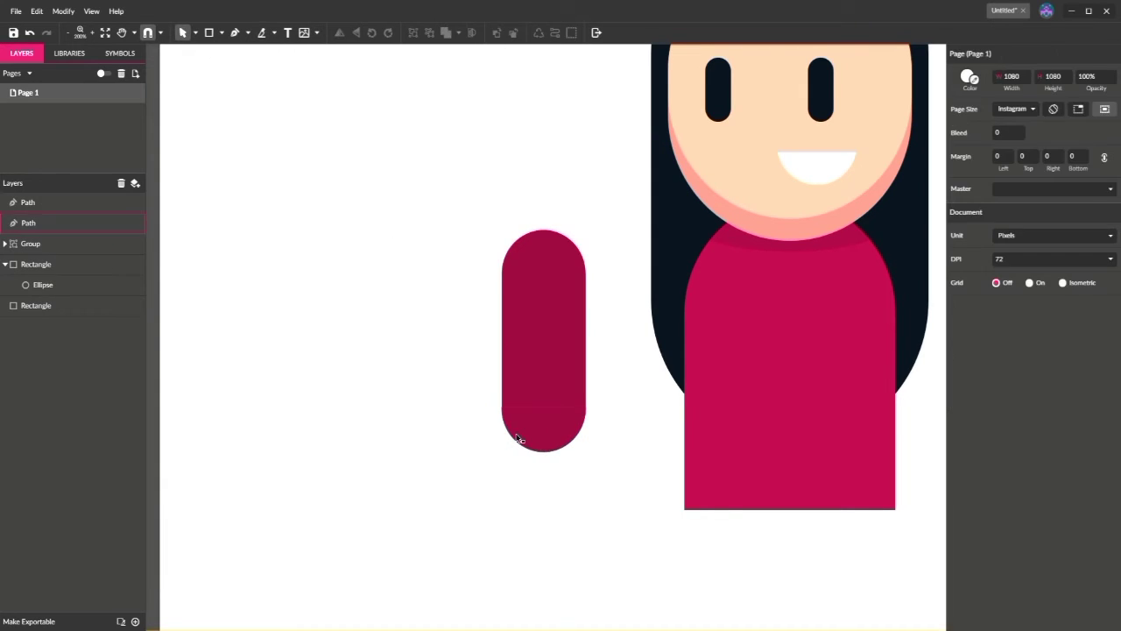
left_click(518, 438)
key("Delete")
Draw a 72 × 150 px rectangle over the sleeve at X 293, Y 466 and round its corners to 36.
left_click(210, 37)
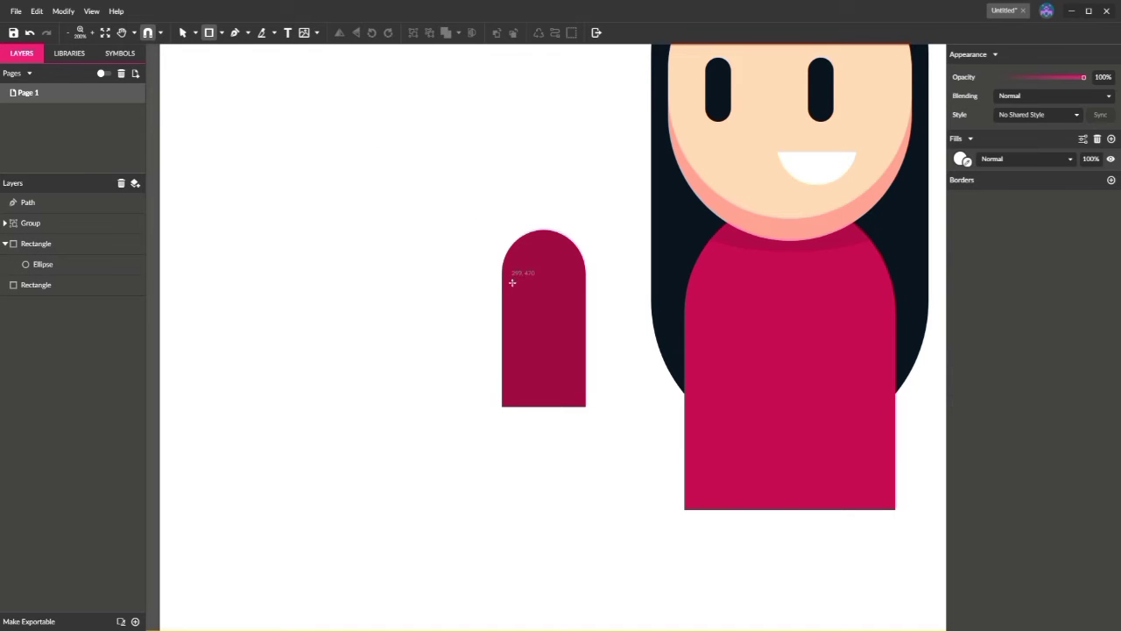
mouse_move(502, 274)
left_mouse_down()
mouse_move(588, 430)
mouse_move(586, 456)
left_mouse_up()
left_click_drag(996, 180, 1066, 180)
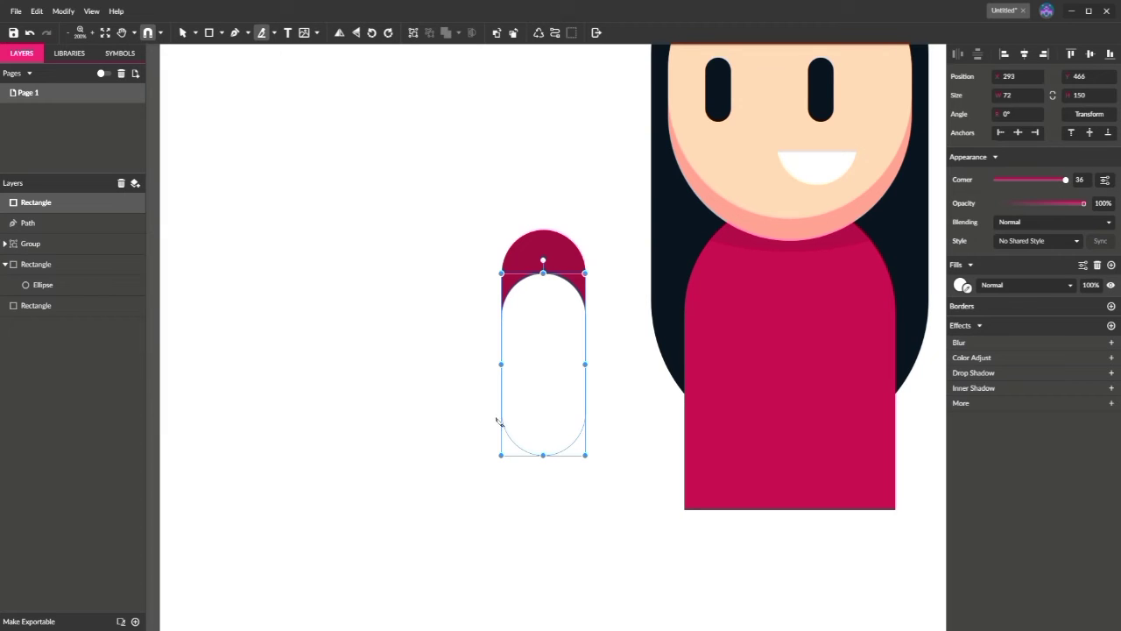
Slice the white rounded rectangle just below the sleeve and delete its upper piece, keeping the half-round end as the hand.
left_click_drag(497, 421, 607, 416)
left_click(184, 33)
left_click(438, 289)
left_click(565, 343)
key("Delete")
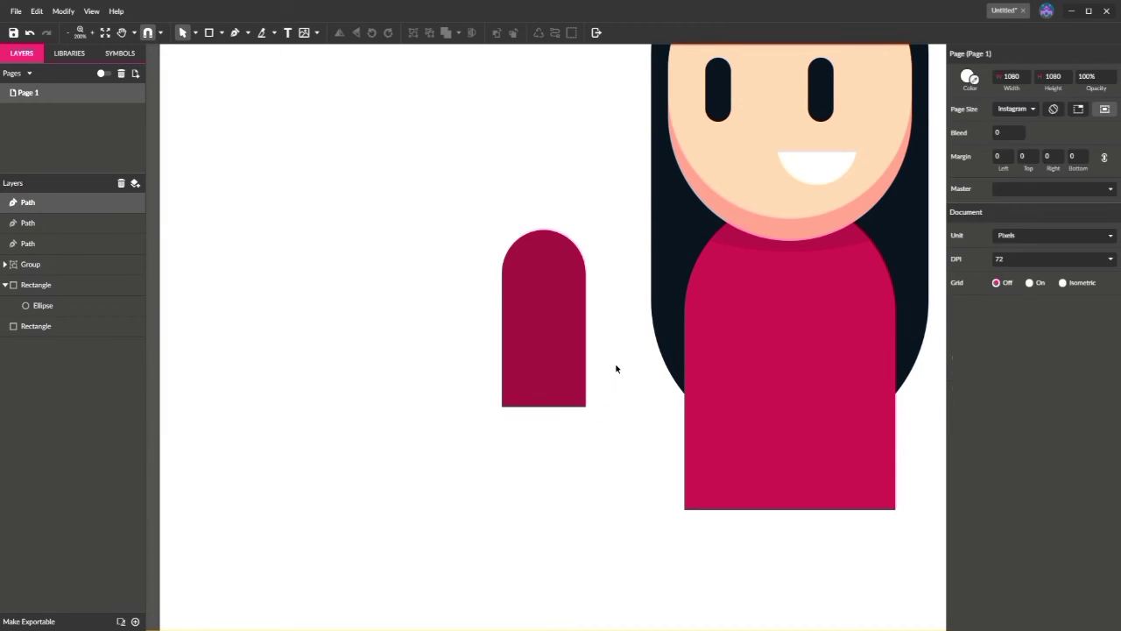
Fill the half-round hand with the skin colour sampled from the face.
left_click(564, 431)
left_click(966, 289)
left_click(893, 141)
left_click(581, 439)
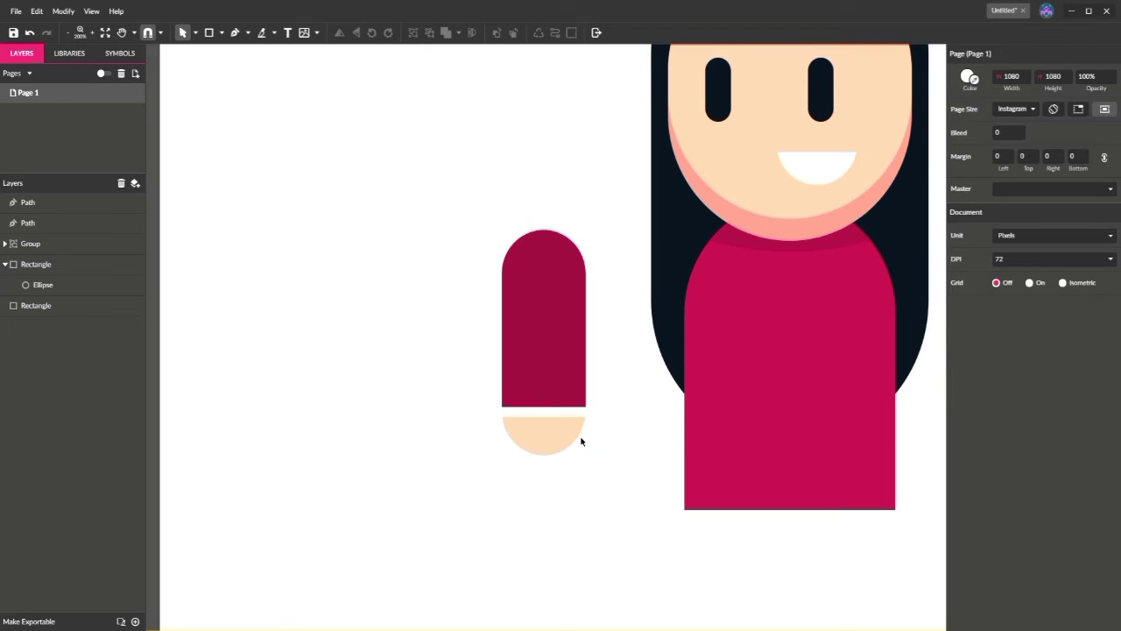
Duplicate the hand, stretch the copy to 35 px high, send it behind the original and fill it with salmon pink.
left_click(581, 432)
key("ctrl+plus")
key("ctrl+plus")
key("ctrl+d")
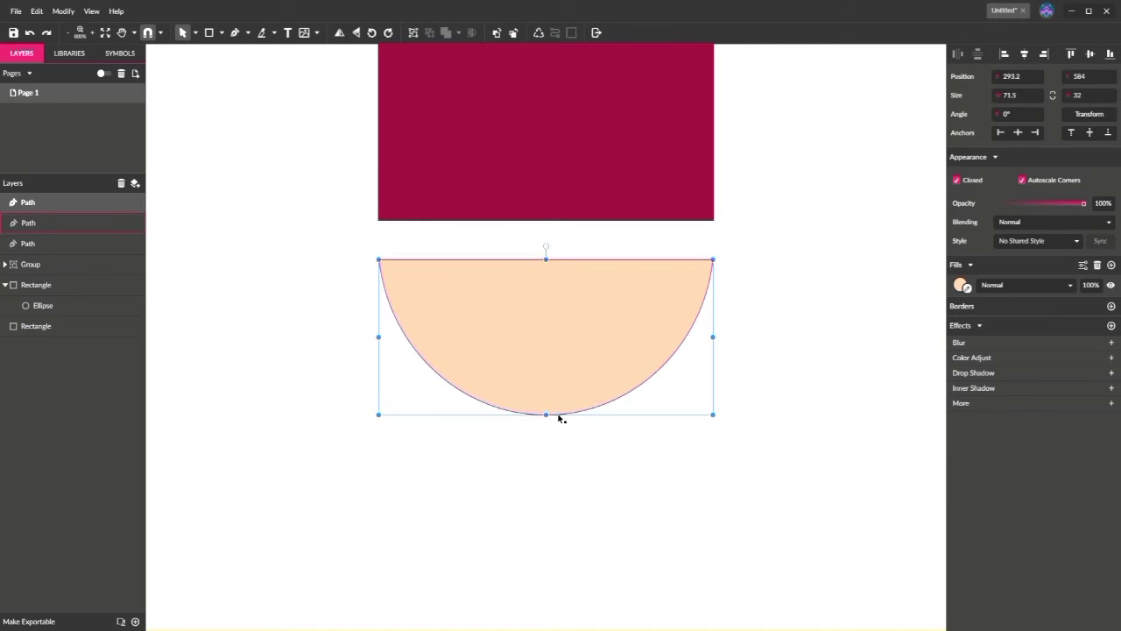
left_click_drag(546, 414, 550, 435)
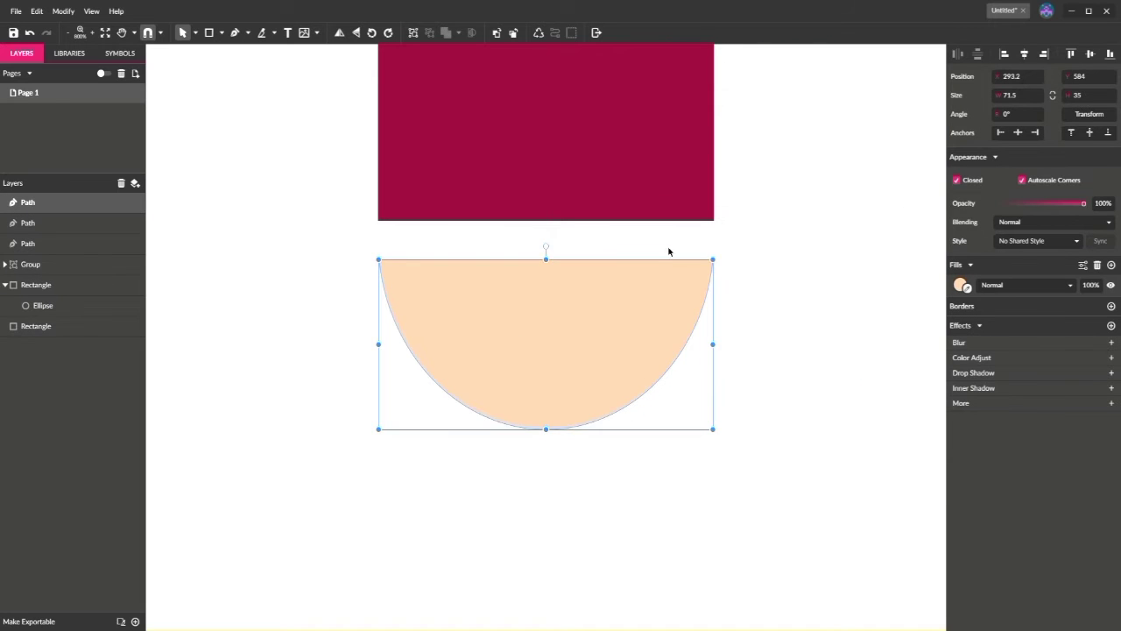
left_click(514, 34)
left_click(962, 288)
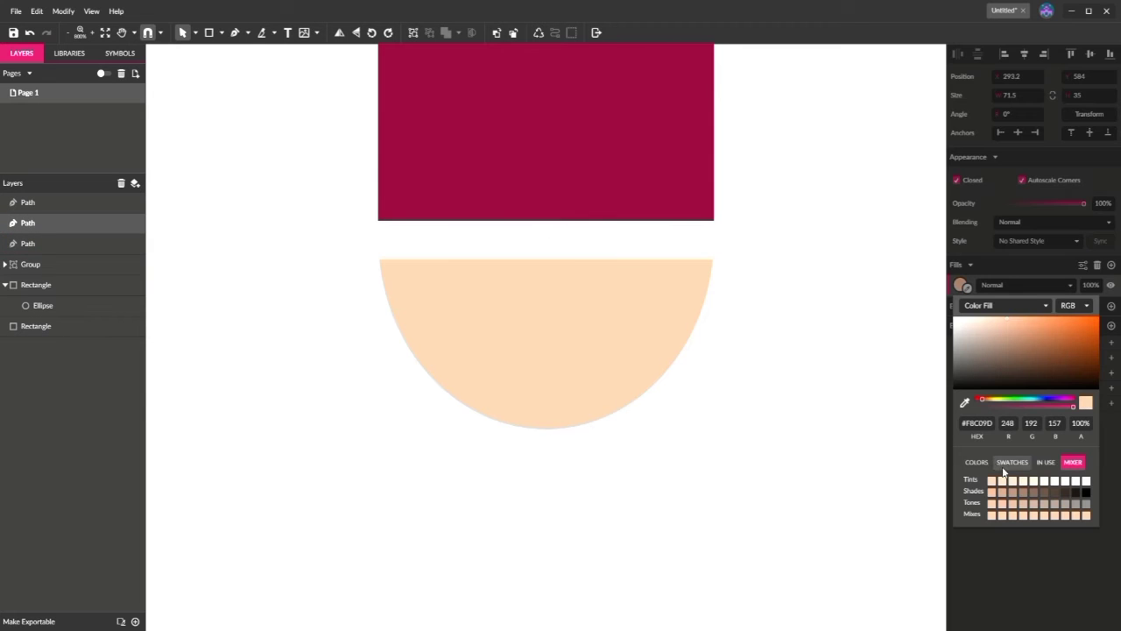
left_click(984, 526)
left_click(744, 368)
Shorten the skin-coloured hand piece slightly and move both hand pieces up against the sleeve's lower edge.
left_click(561, 419)
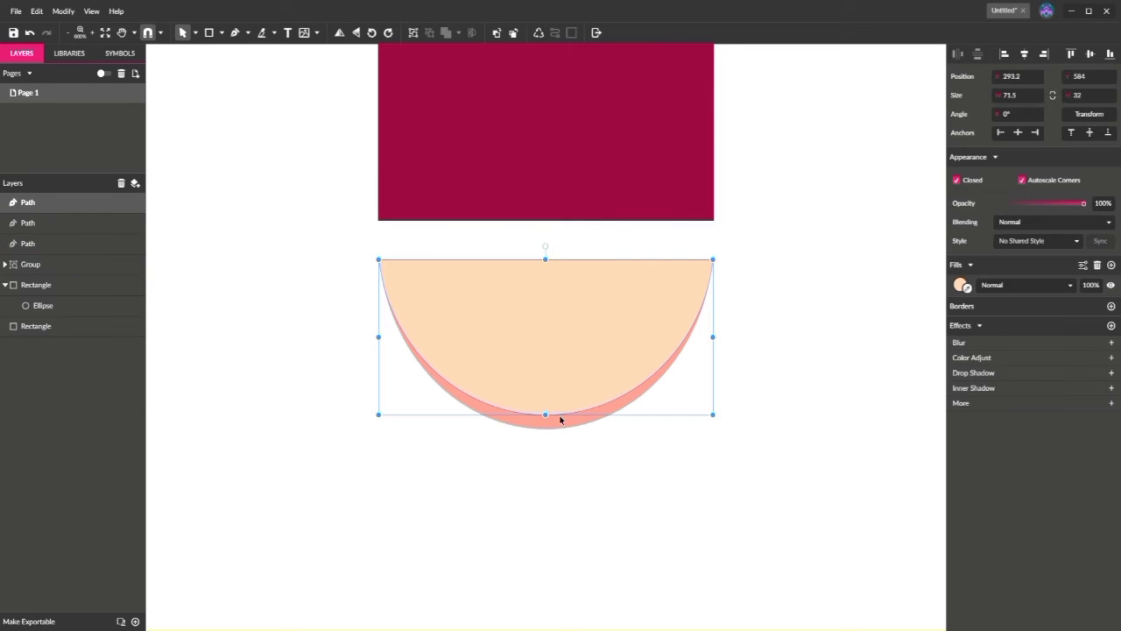
left_click_drag(551, 419, 550, 413)
left_click_drag(686, 450, 602, 354)
left_click_drag(594, 345, 594, 309)
left_click(759, 317)
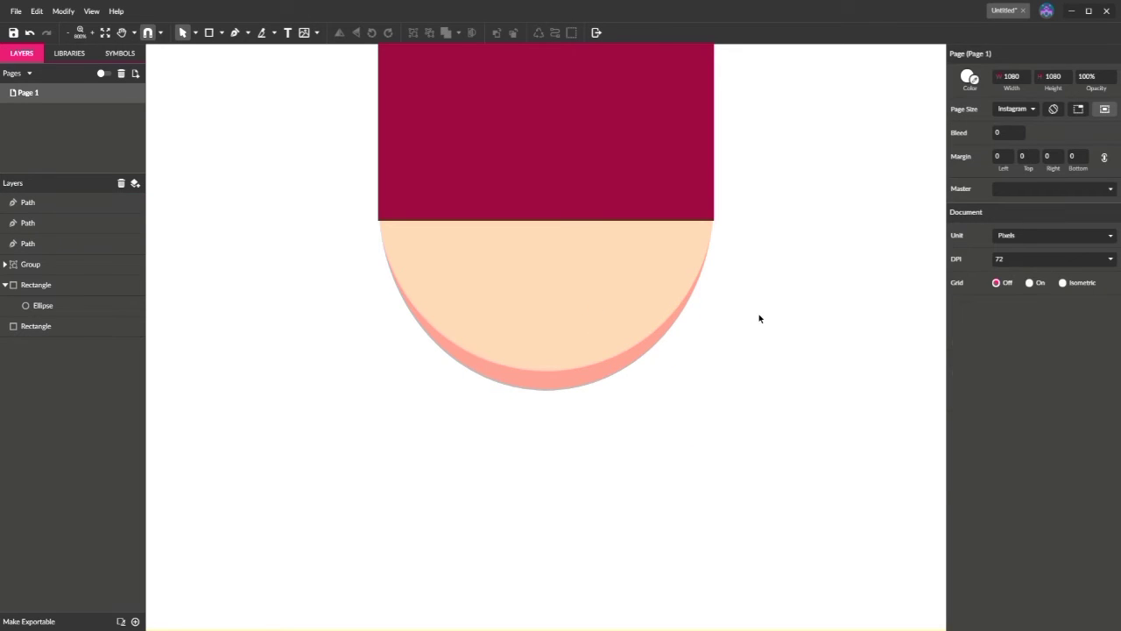
Resize the skin-coloured hand piece to 66.8 × 31 px, centred over the salmon shading.
key("ctrl+minus")
key("ctrl+minus")
left_click_drag(636, 372, 501, 508)
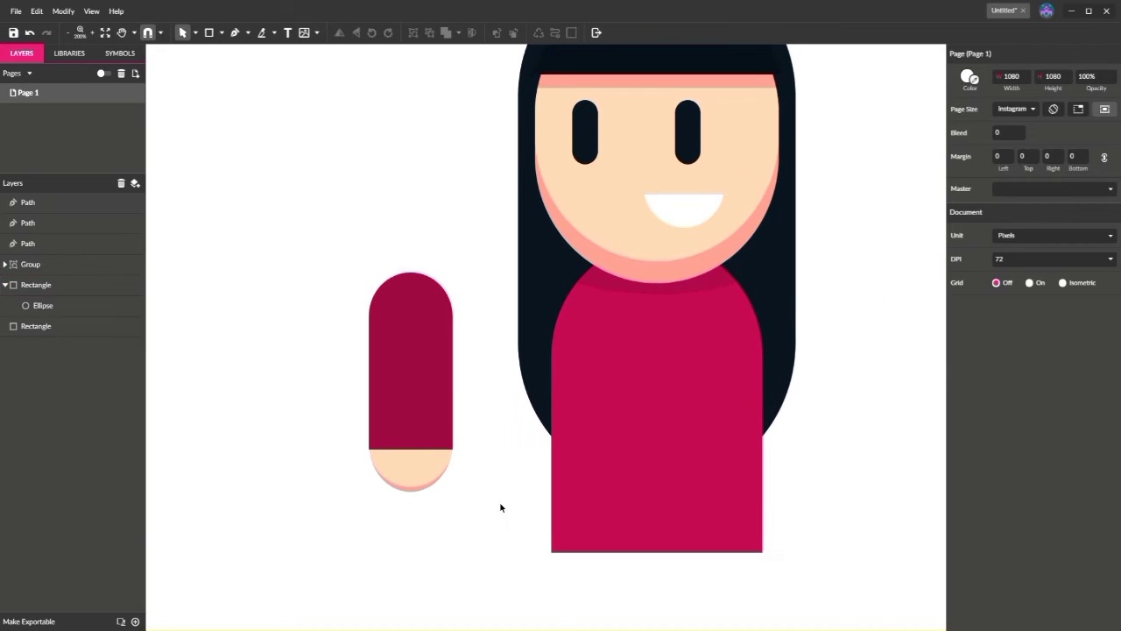
left_click(425, 483)
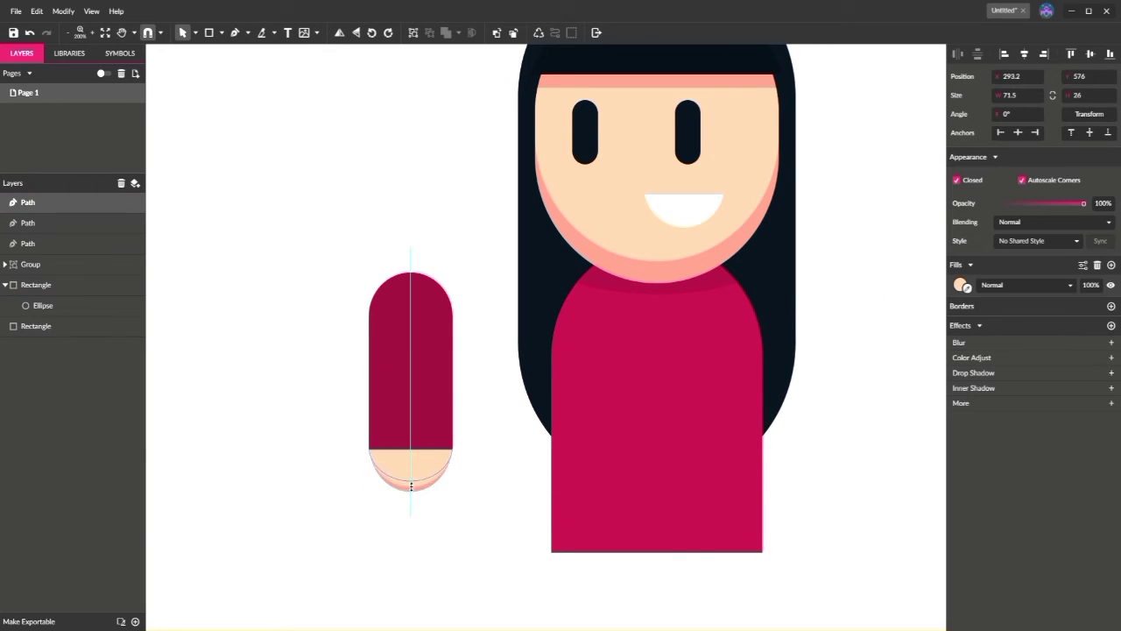
left_click_drag(456, 469, 422, 474)
left_click(480, 467)
left_click(408, 471)
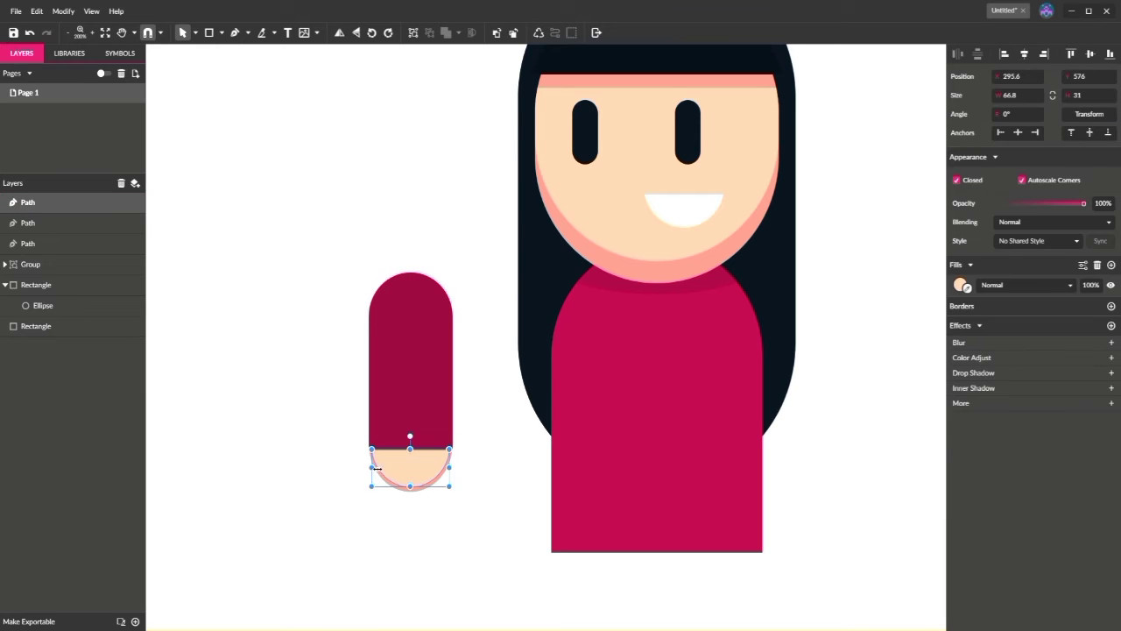
left_click(476, 477)
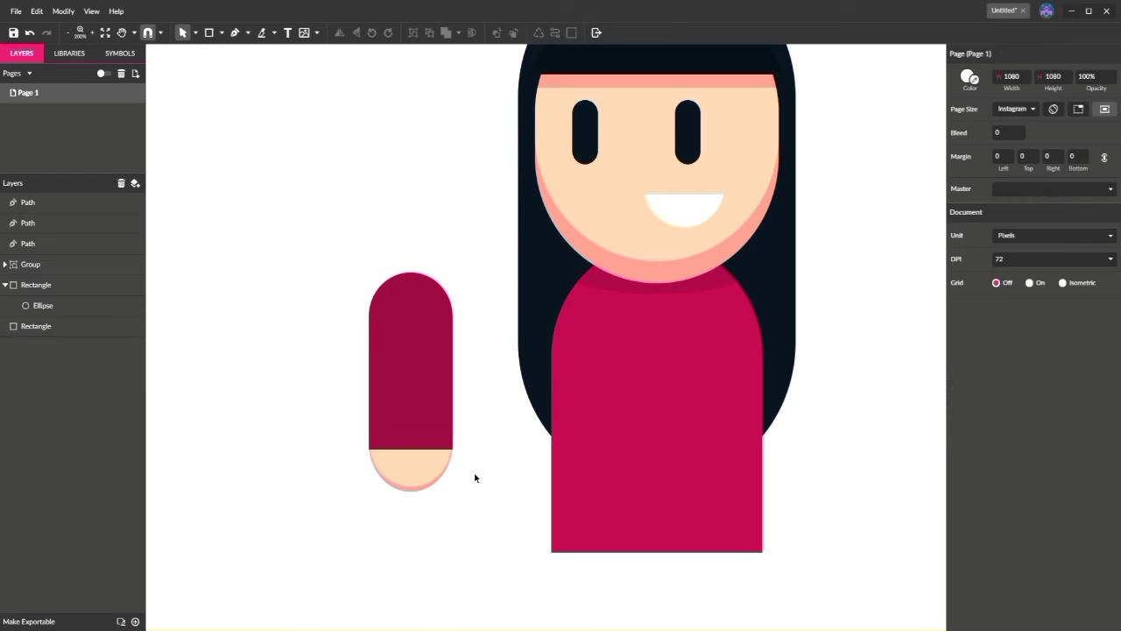
Narrow the salmon shading to 68.8 px, shorten the skin piece and centre the hand beneath the sleeve at X 294.6.
left_click(416, 481)
left_click_drag(413, 491, 413, 487)
key("Escape")
key("ctrl+minus")
key("ctrl+minus")
key("ctrl+plus")
key("ctrl+plus")
left_click_drag(486, 474, 430, 468)
key("Right")
key("Right")
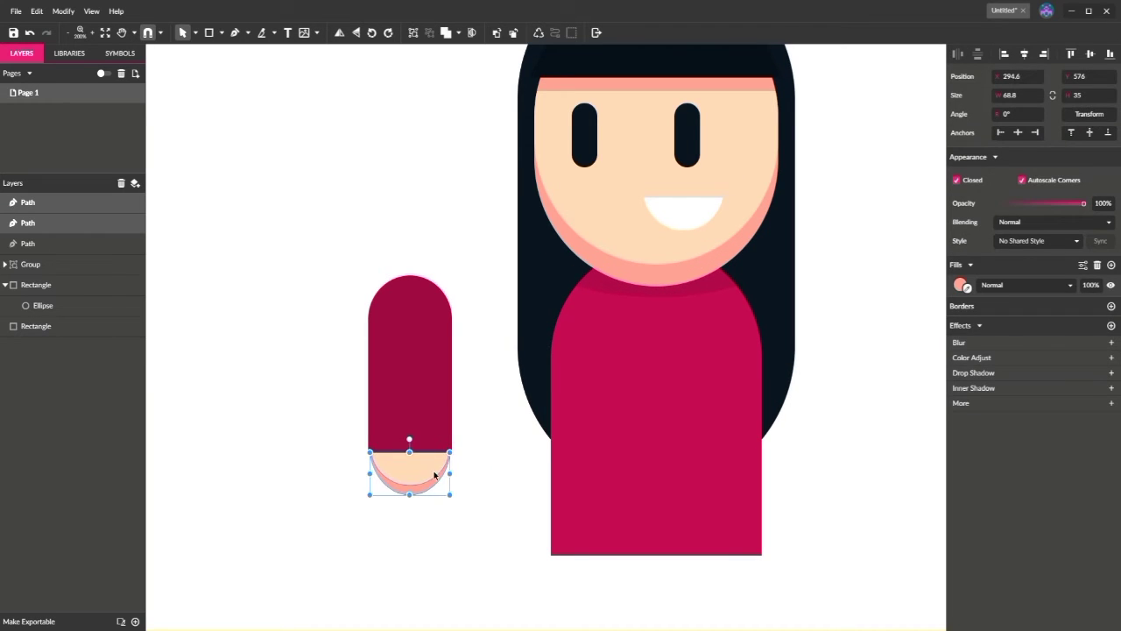
left_click(501, 470)
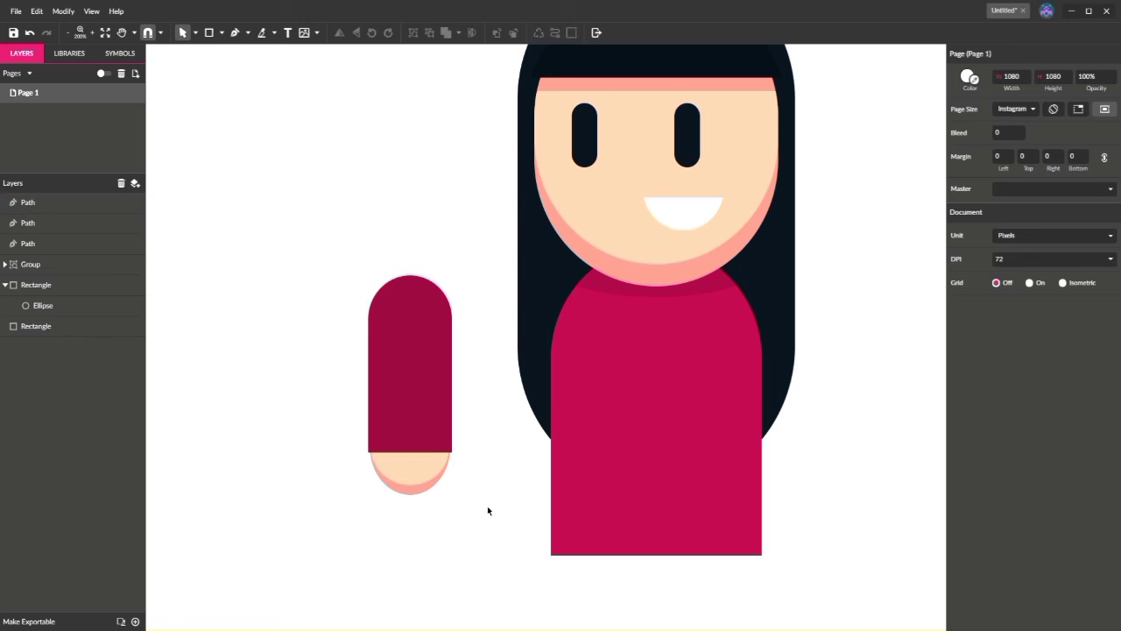
Group the sleeve and hand pieces and move the arm over the body's side edge to X 408, Y 449.5.
left_click_drag(488, 510, 308, 243)
left_click(412, 33)
left_click(405, 151)
left_click_drag(398, 291, 534, 316)
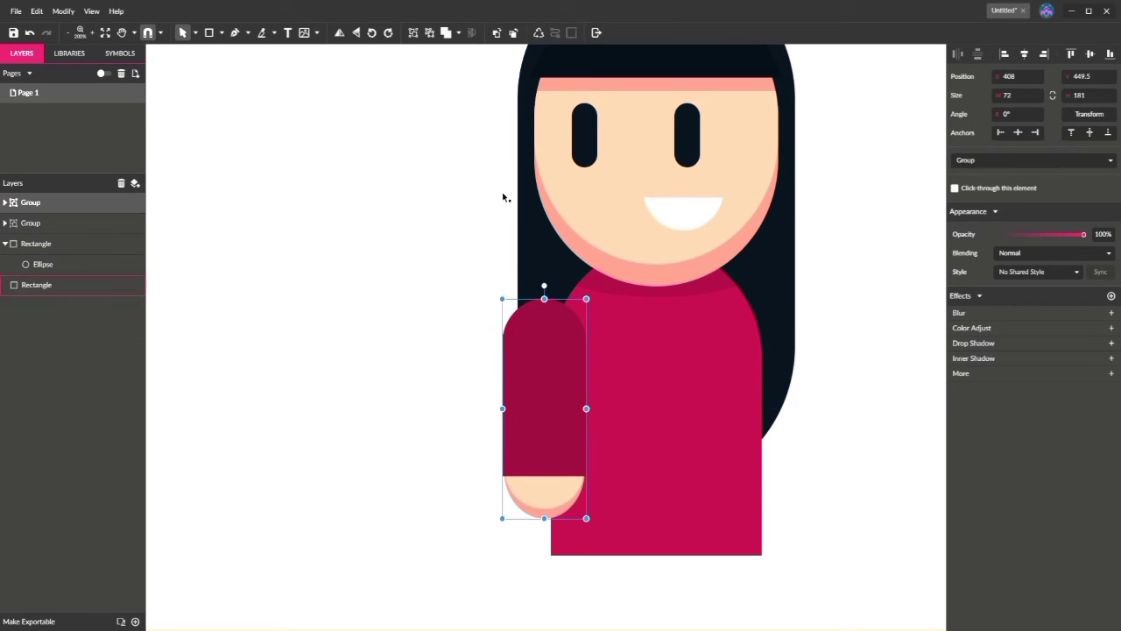
Place the arm group behind the body but in front of the hair and raise it to shoulder height.
left_click(514, 32)
left_click(496, 33)
left_click(498, 140)
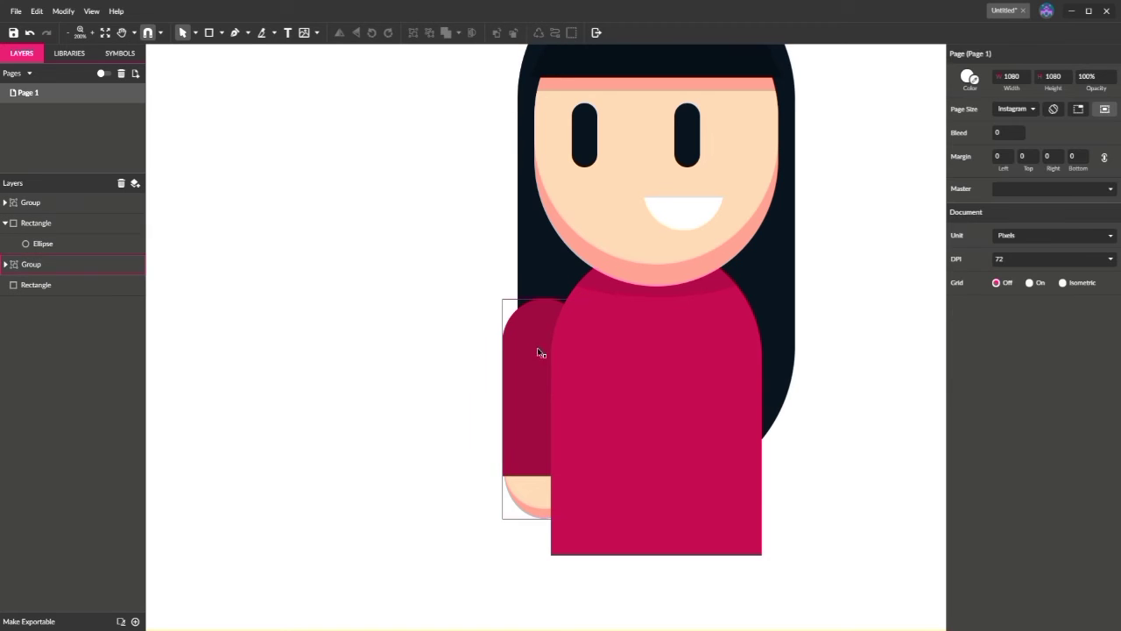
left_click_drag(536, 356, 544, 330)
left_click(448, 362)
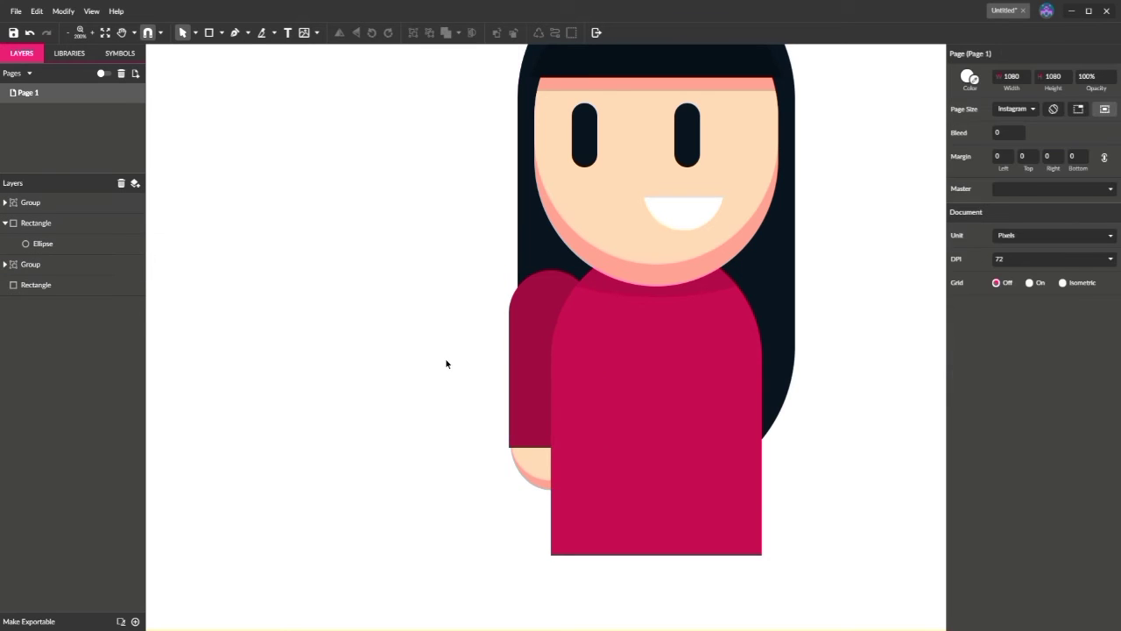
Lengthen the arm group downward so the hand sits lower beside the body.
left_click(535, 440)
left_click_drag(551, 492, 551, 520)
left_click(457, 503)
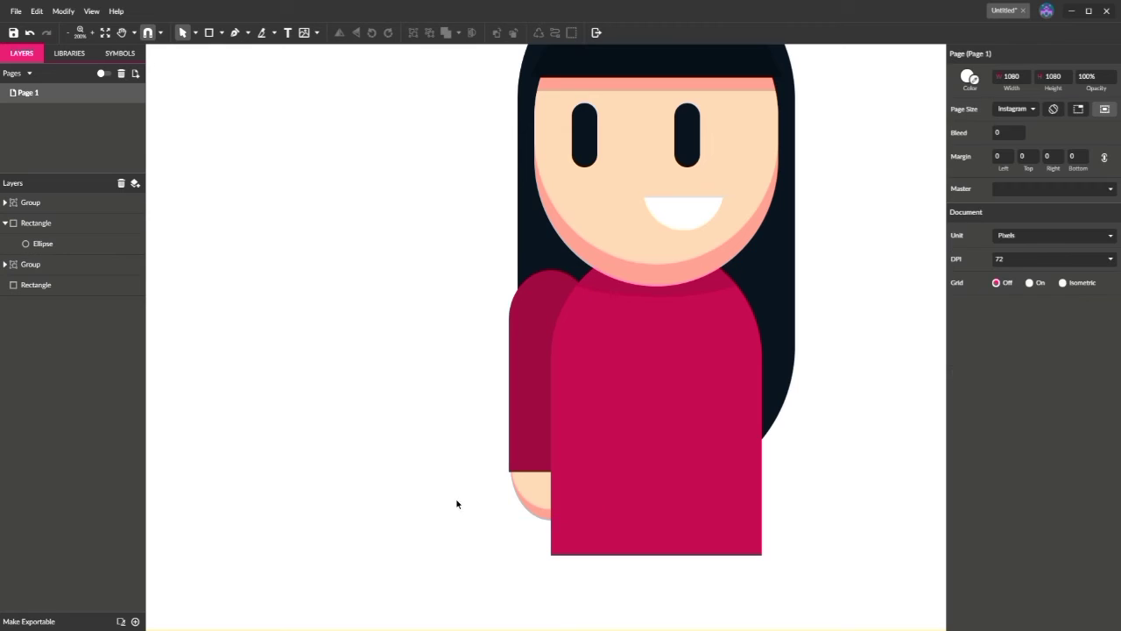
Shorten the hand's salmon shading inside the arm group to about 36 px high.
left_click_drag(444, 481, 315, 468)
left_click(405, 489)
left_click(409, 492)
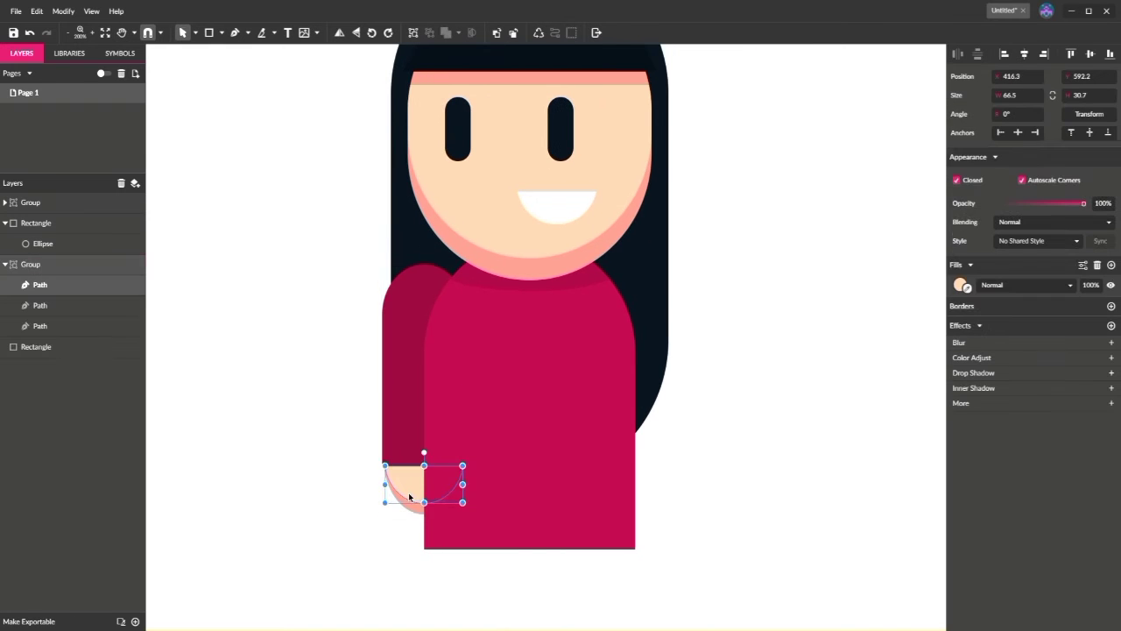
left_click(427, 512)
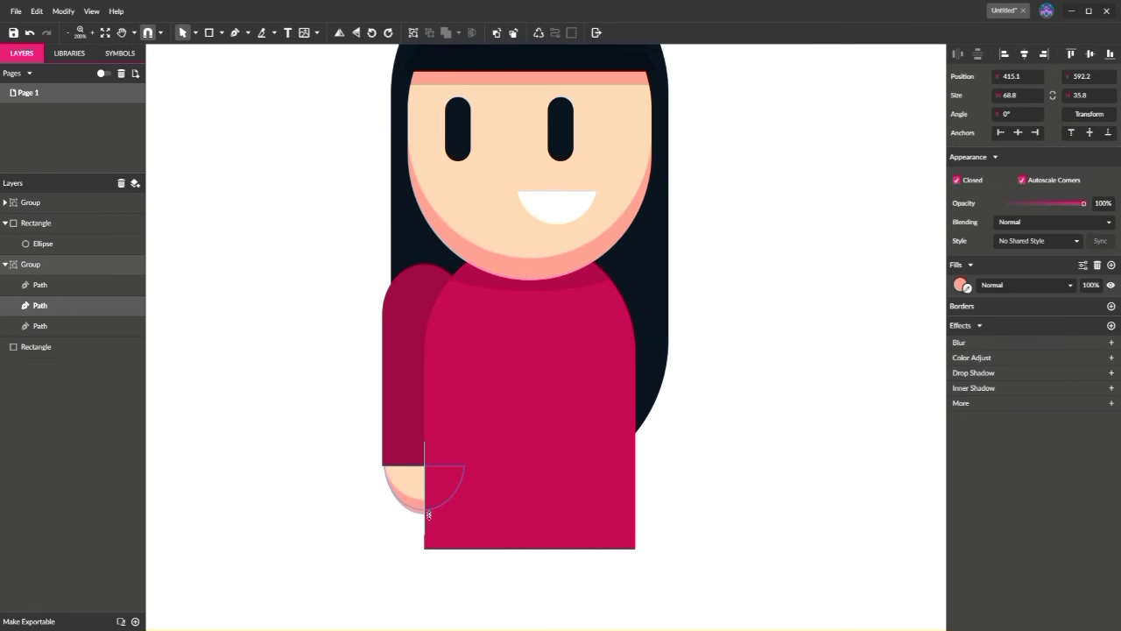
left_click_drag(428, 513, 430, 514)
left_click(388, 519)
Lower the arm group slightly at the shoulder to X 413.5, Y 432.5.
left_click_drag(740, 440, 690, 493)
left_click(362, 418)
left_click_drag(363, 418, 362, 426)
left_click(643, 408)
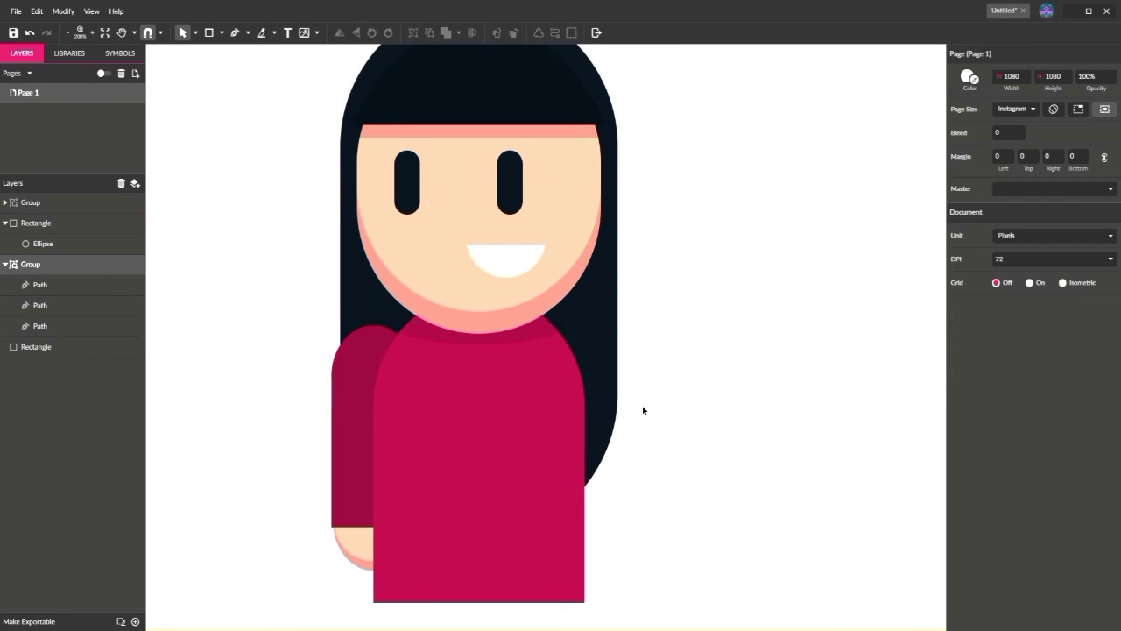
Duplicate the arm group and move the copy horizontally to the opposite side of the body as the second arm.
left_click(368, 419)
key("ctrl+d")
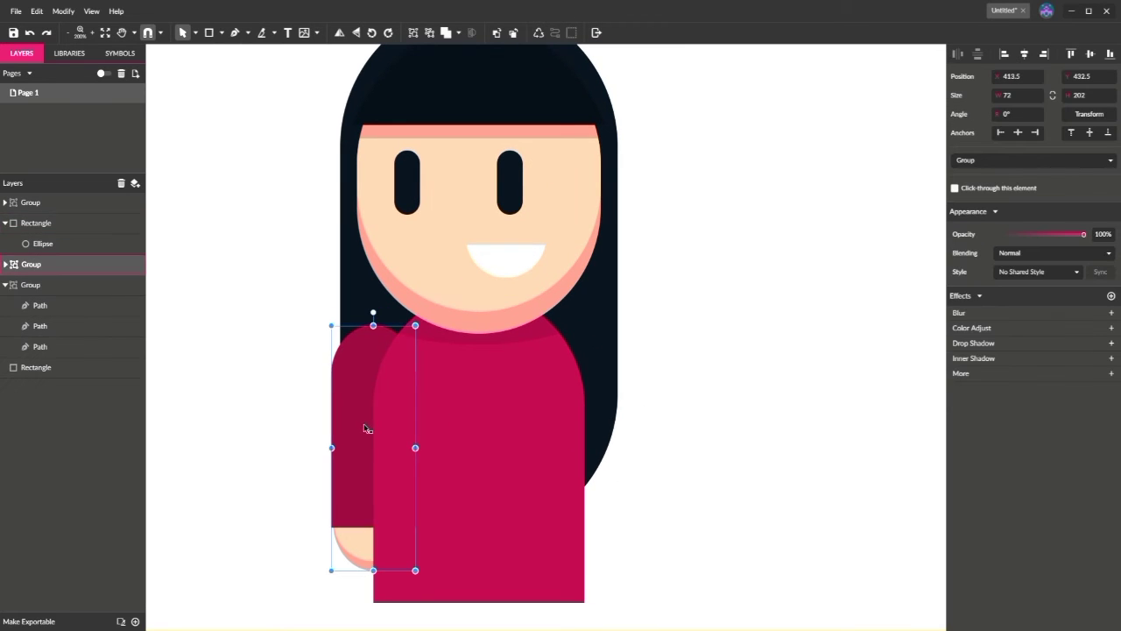
left_click_drag(368, 430, 578, 426)
left_click(725, 430)
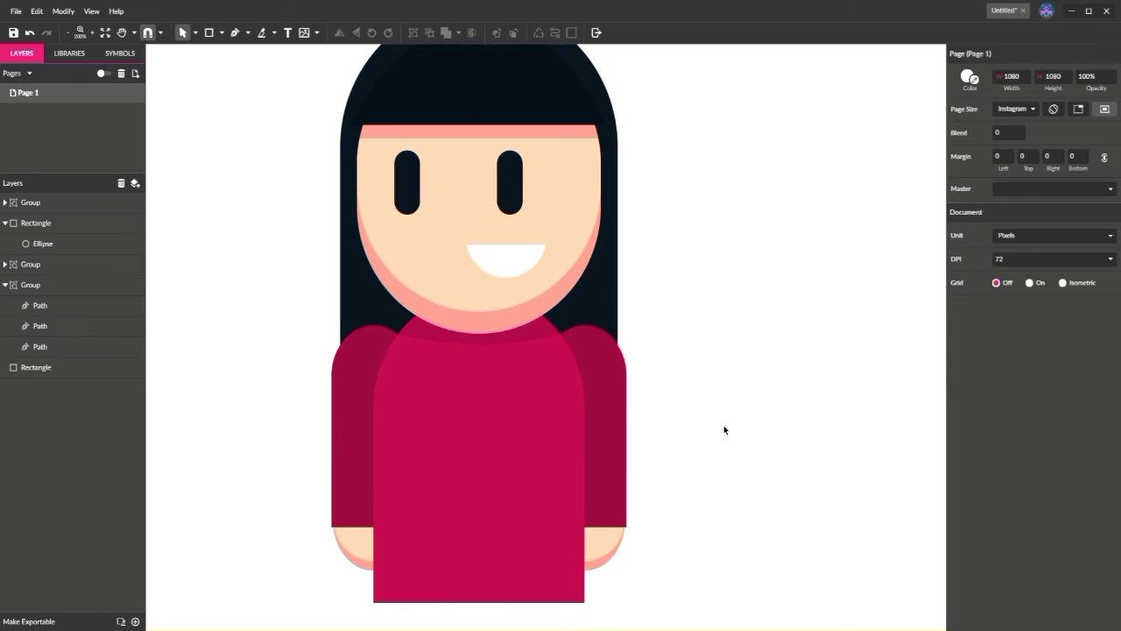
Ungroup the character's head into its separate shapes.
key("ctrl+minus")
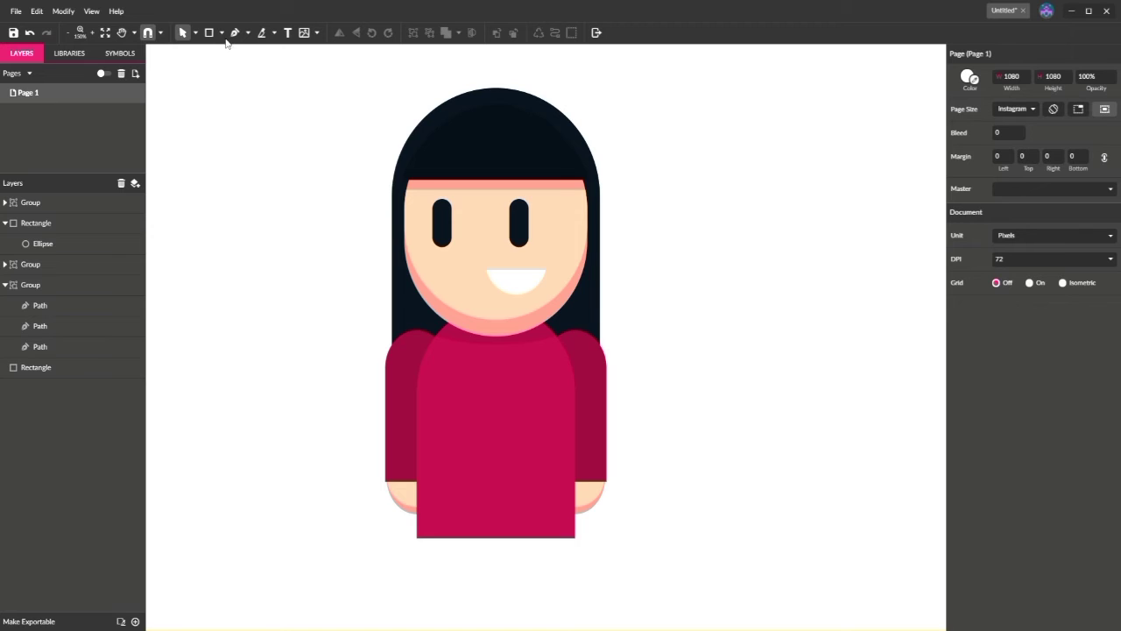
left_click(517, 156)
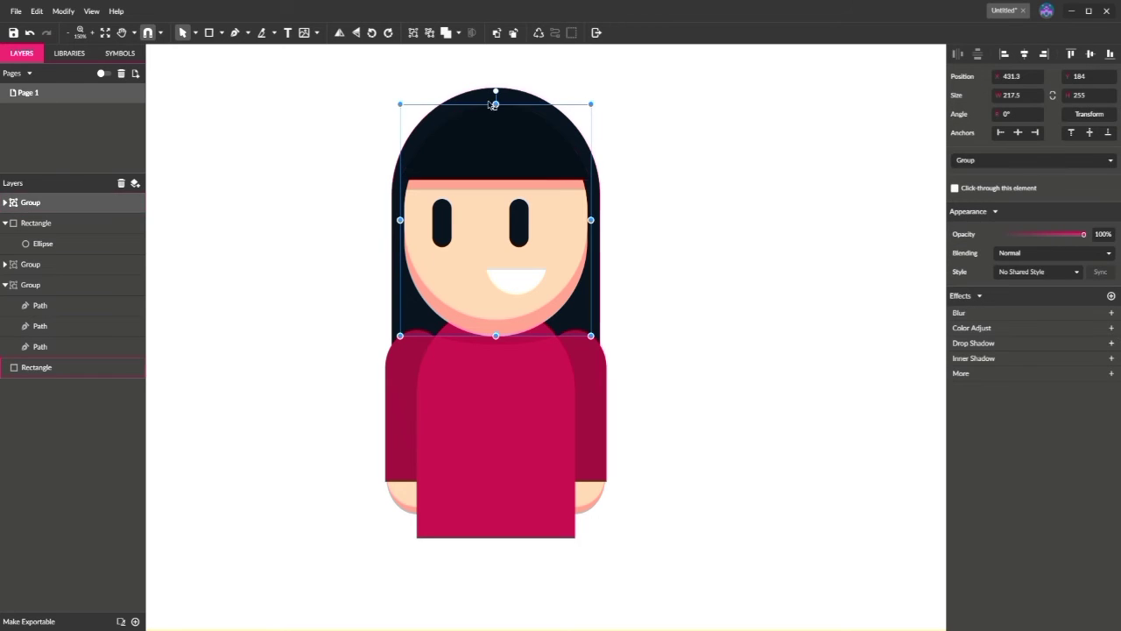
left_click(428, 33)
Duplicate the dark fringe shape, send the copy two levels backward and fill it with the body's crimson.
left_click(469, 155)
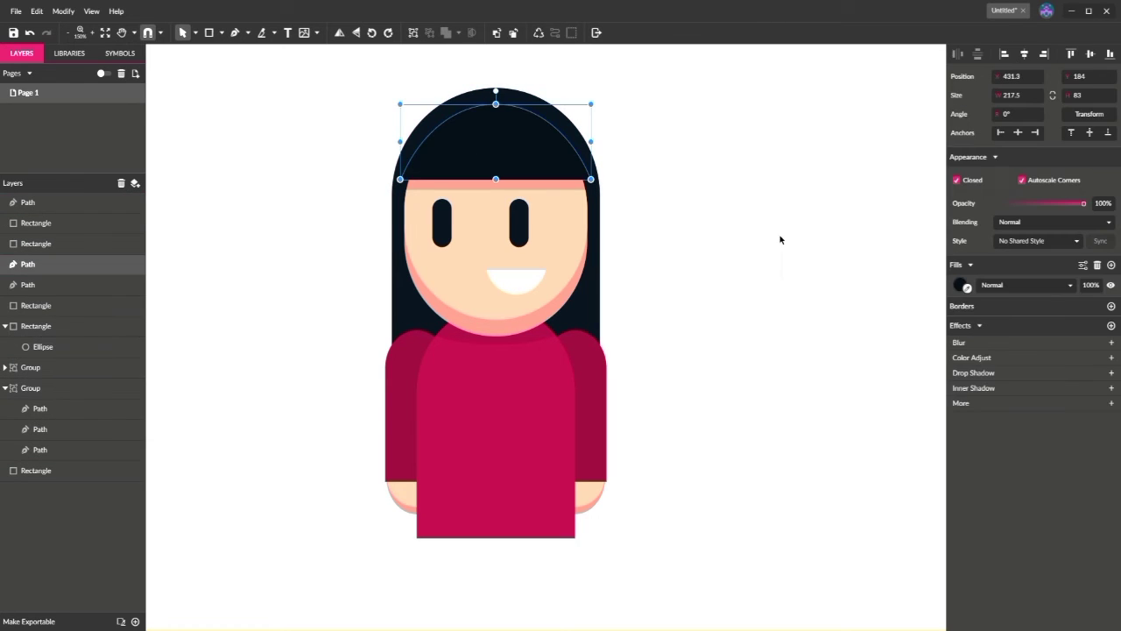
key("ctrl+d")
double_click(513, 35)
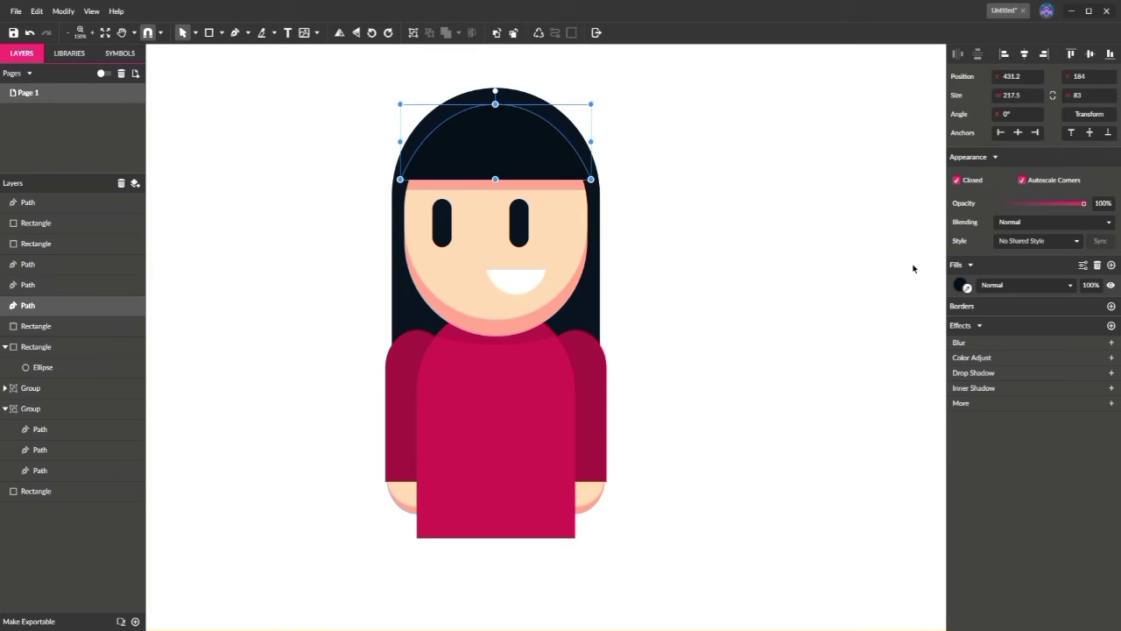
left_click(968, 288)
left_click(538, 407)
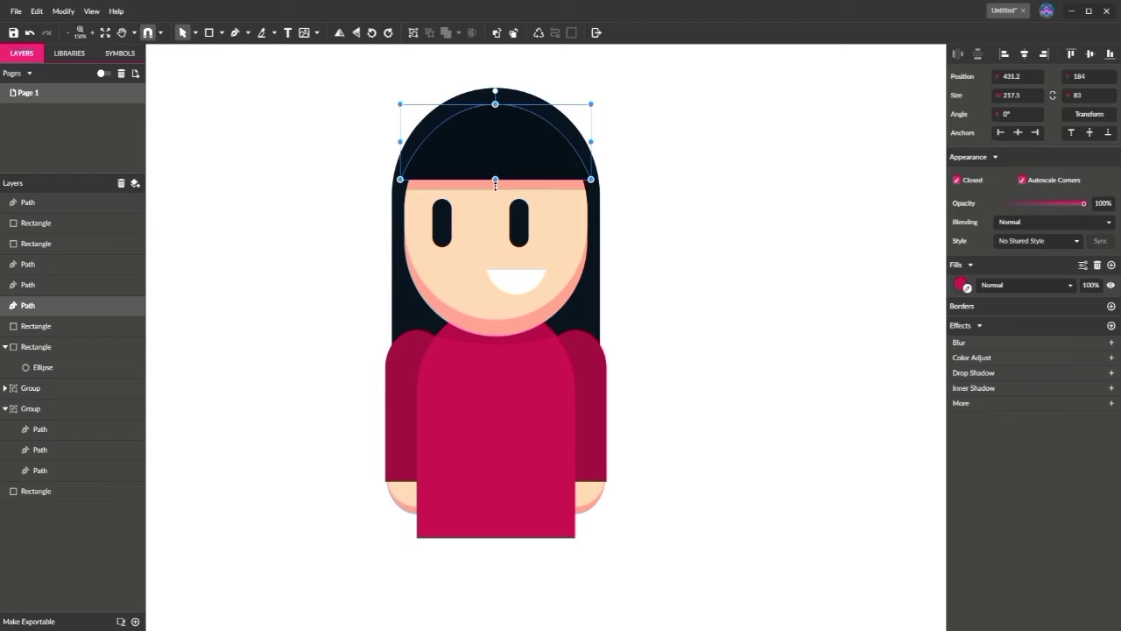
Enlarge the crimson fringe copy to about 227.8 × 89 px around the fringe and nudge it down to Y 182.
left_click_drag(590, 179, 561, 178)
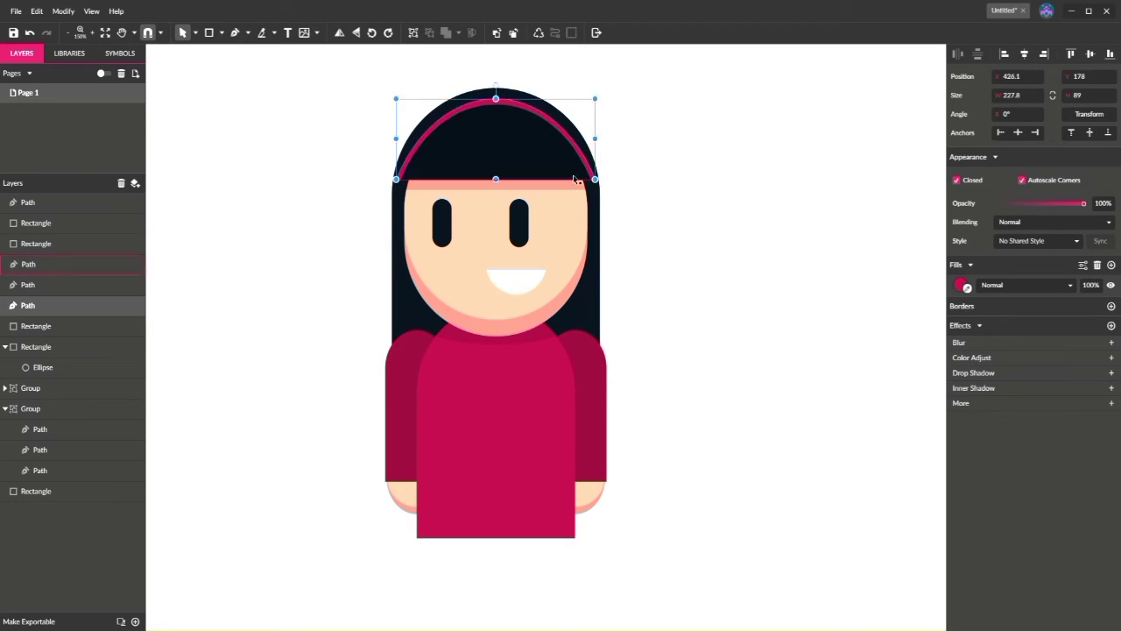
left_click(660, 174)
left_click(590, 166)
key("Down")
key("Down")
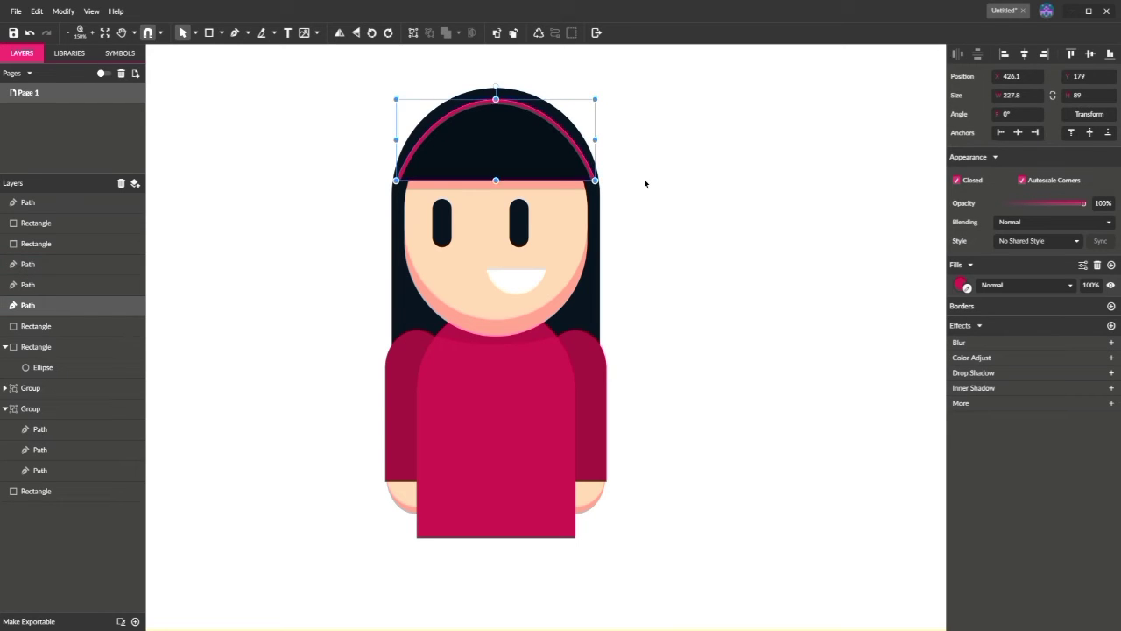
key("Down")
key("Down")
Send the crimson fringe copy one more level backward and narrow it to about 222.2 px, centered horizontally on the page.
left_click(513, 32)
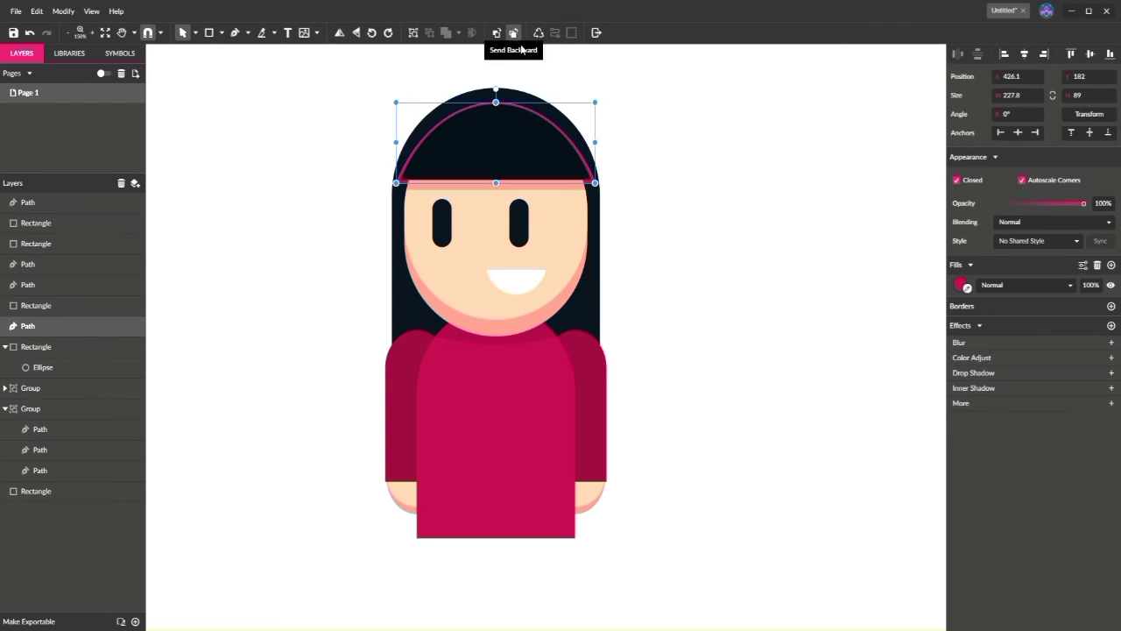
left_click(686, 195)
left_click(594, 162)
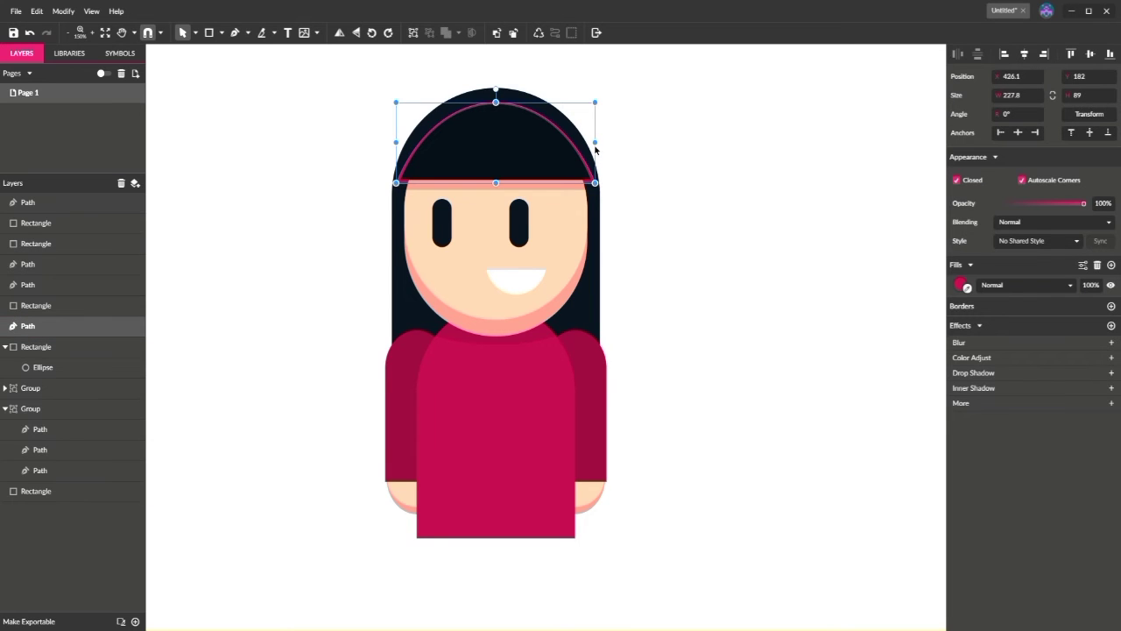
left_click(1025, 53)
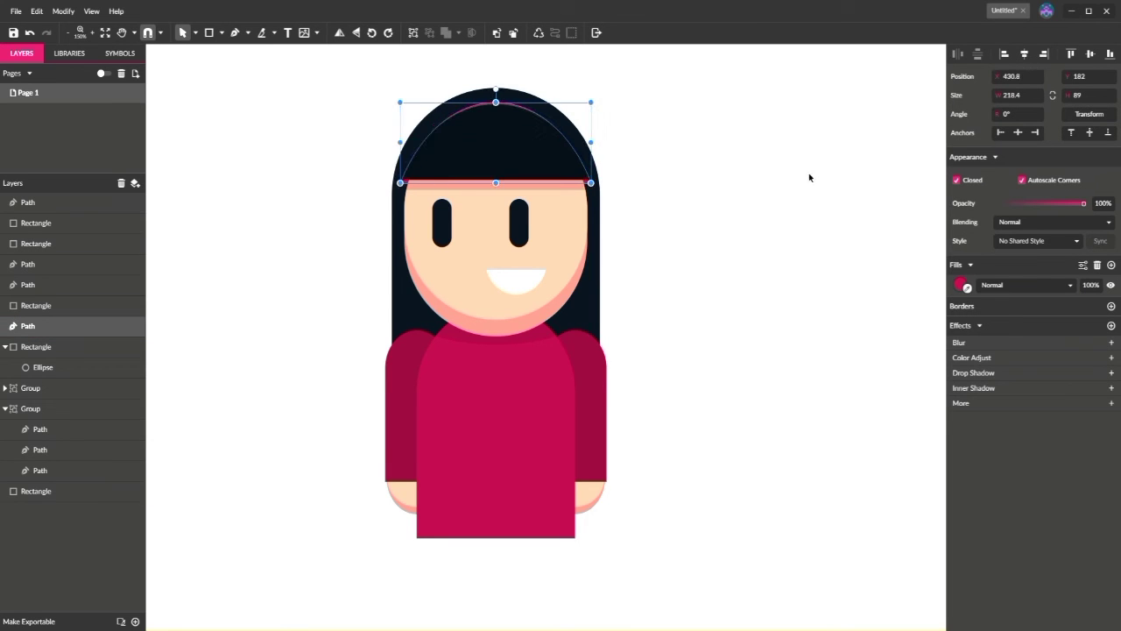
left_click_drag(598, 143, 600, 143)
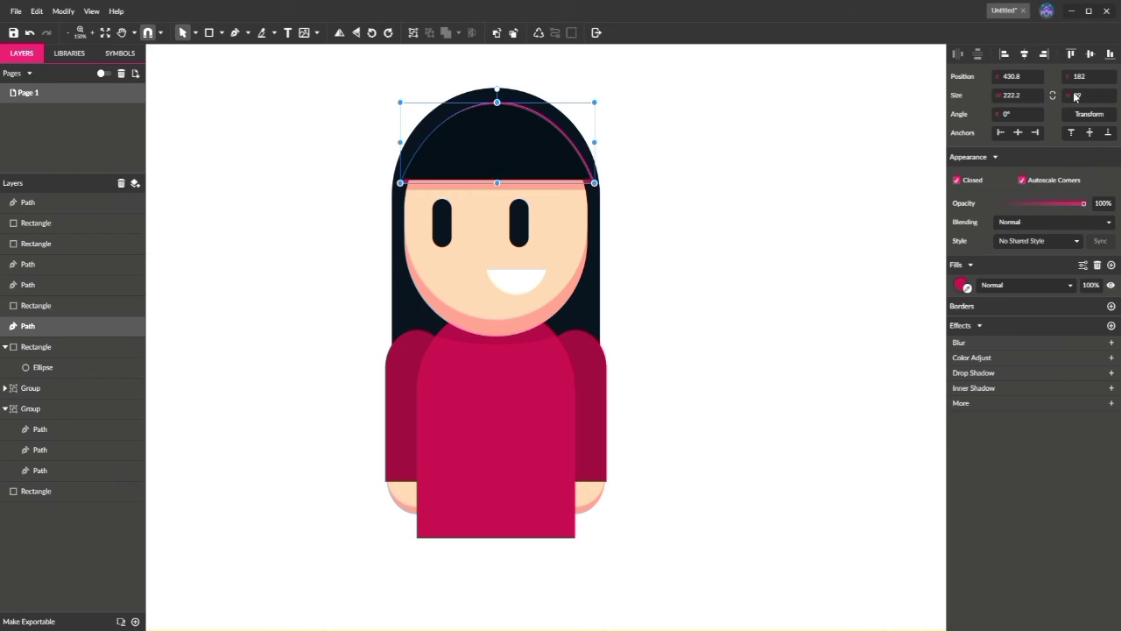
left_click(1024, 54)
Enlarge the crimson fringe copy to about 225.1 × 94 px so it forms a thicker band above the fringe.
key("ctrl+2")
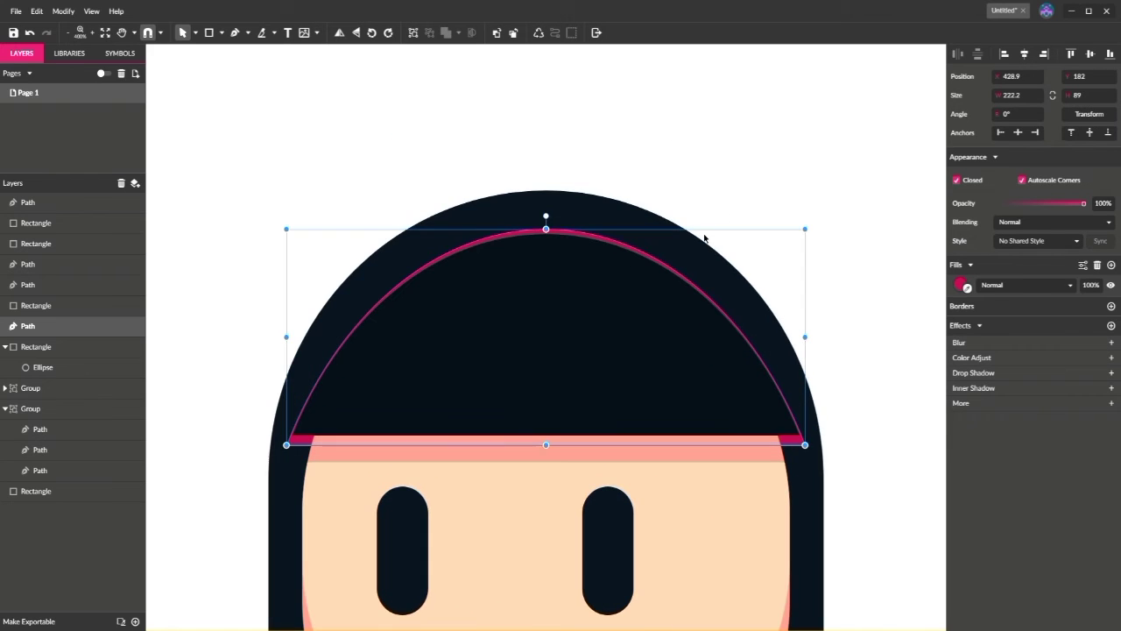
left_click_drag(287, 336, 280, 337)
left_click_drag(543, 230, 548, 222)
left_click(751, 115)
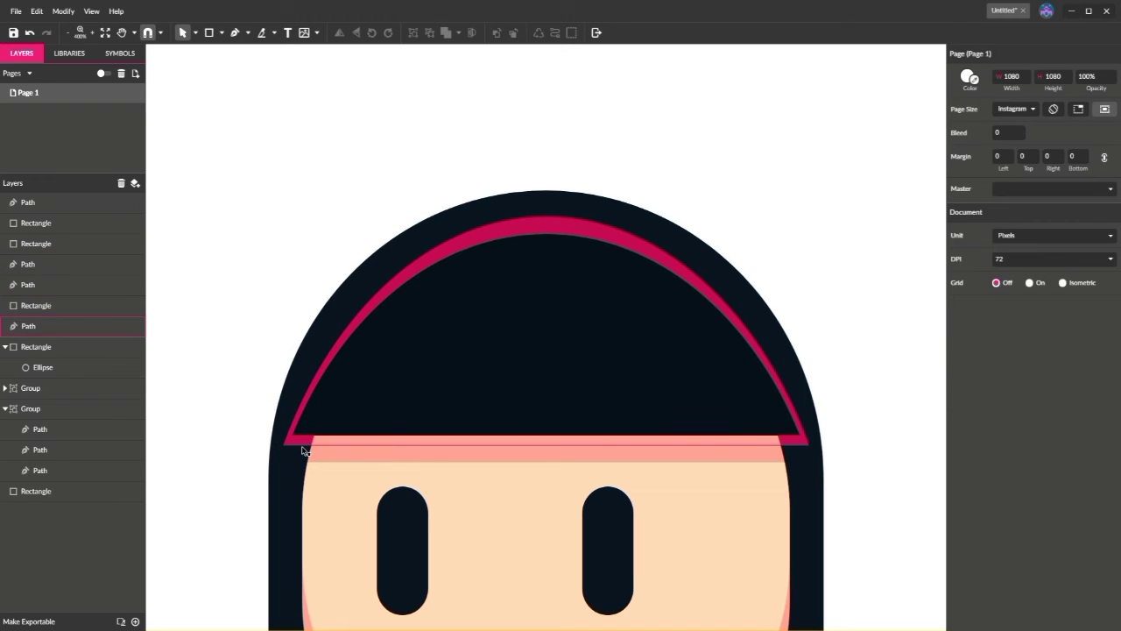
left_click(302, 451)
left_click(757, 190)
Fill the crimson band behind the fringe with the dark teal swatch #0E3441.
key("ctrl+minus")
key("ctrl+minus")
key("ctrl+minus")
key("ctrl+minus")
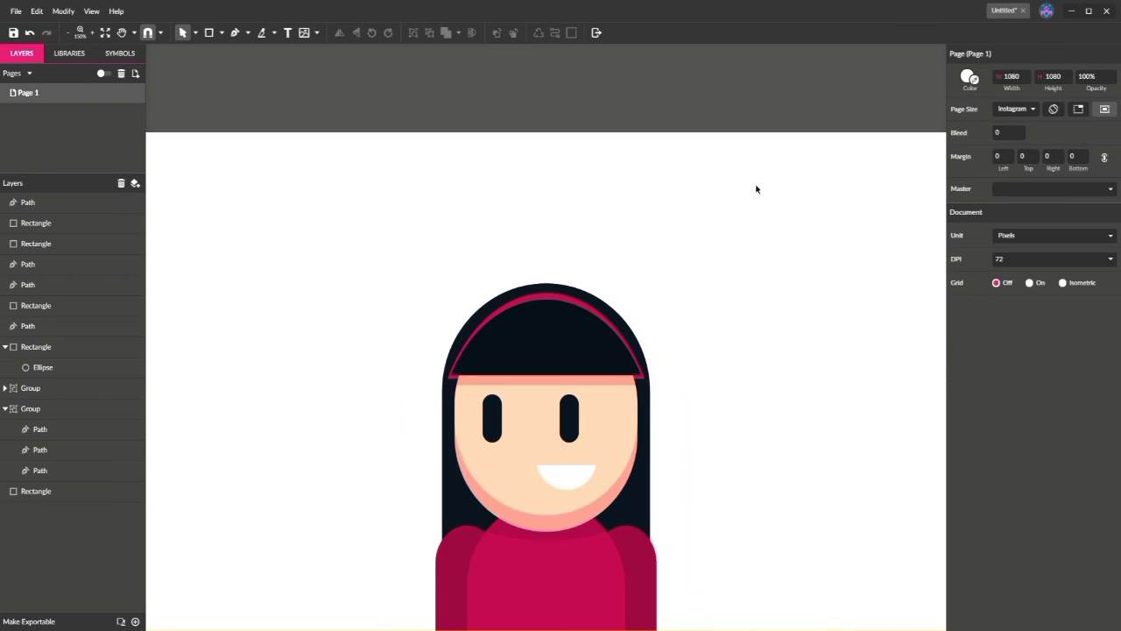
key("ctrl+plus")
key("ctrl+plus")
key("ctrl+plus")
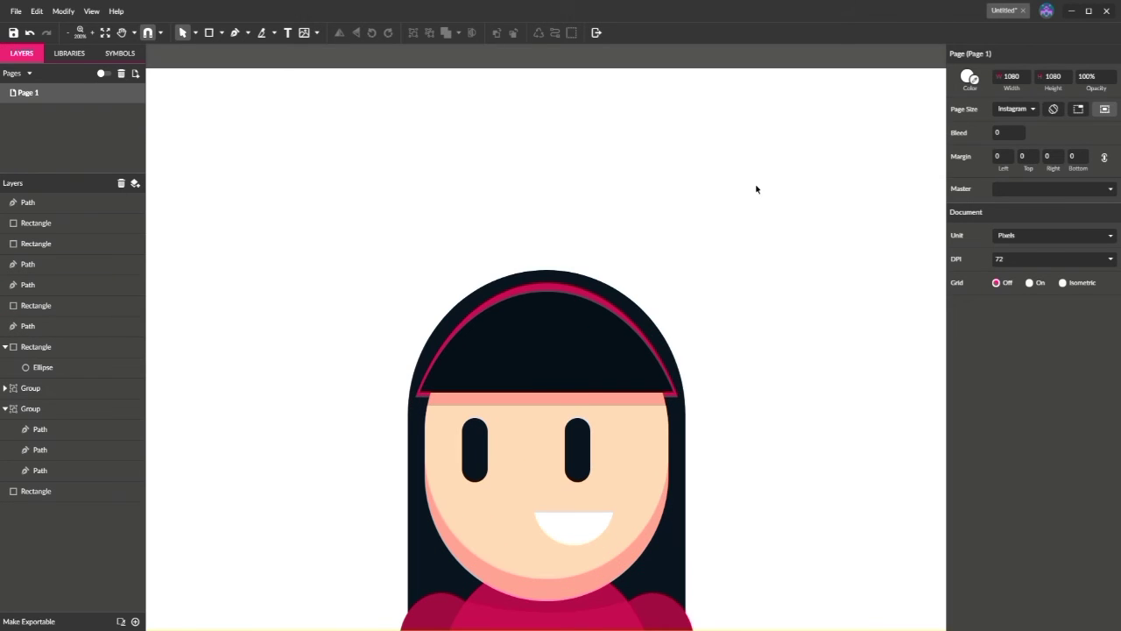
left_click(573, 292)
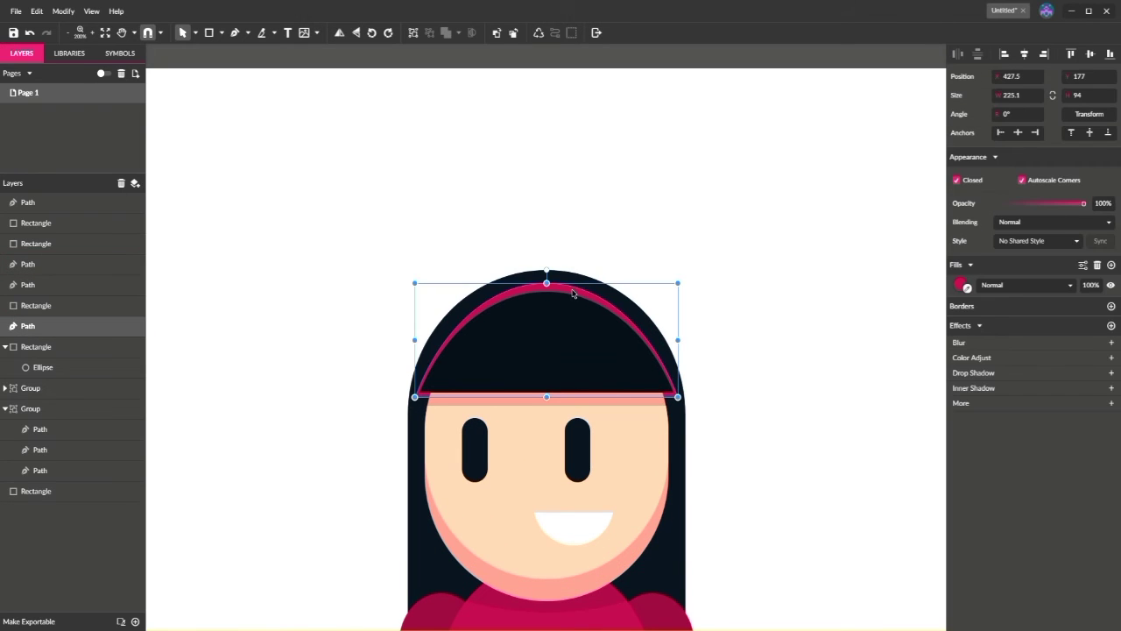
left_click(963, 287)
left_click(1014, 538)
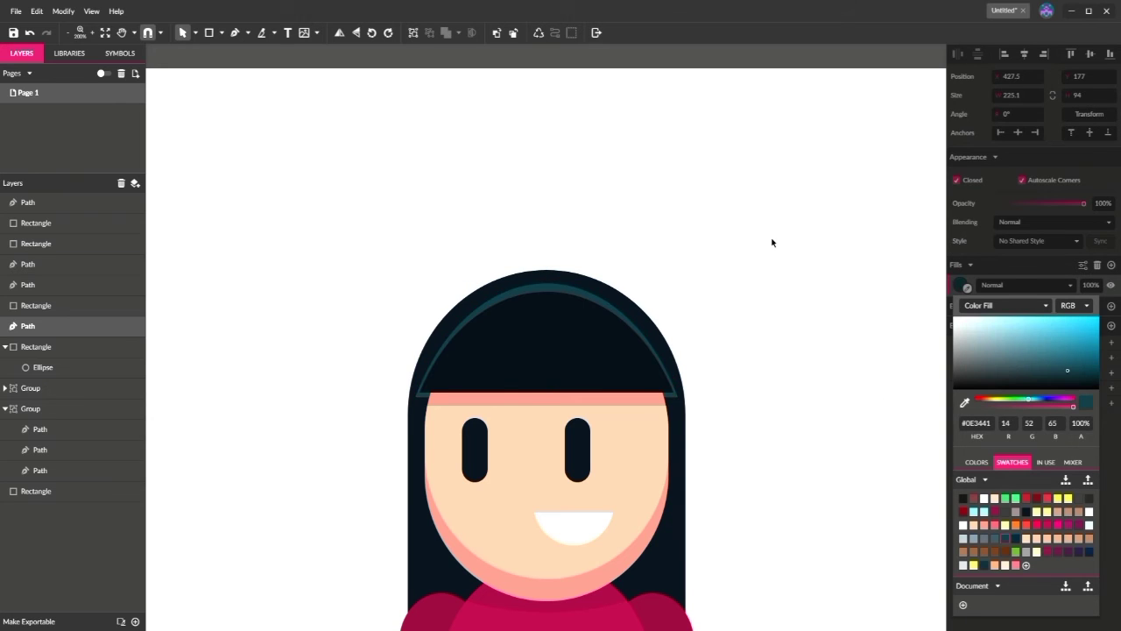
left_click(772, 242)
Shorten the teal band so its bottom edge lines up with the fringe's lower edge.
left_click(674, 393)
left_click(673, 401)
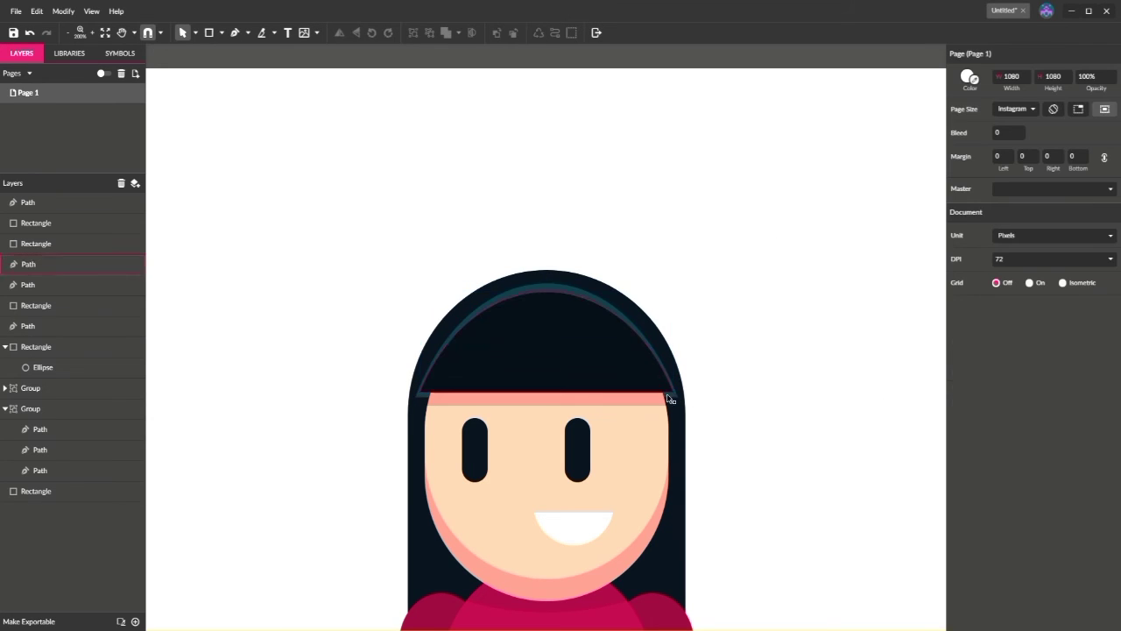
left_click(570, 400)
left_click(737, 377)
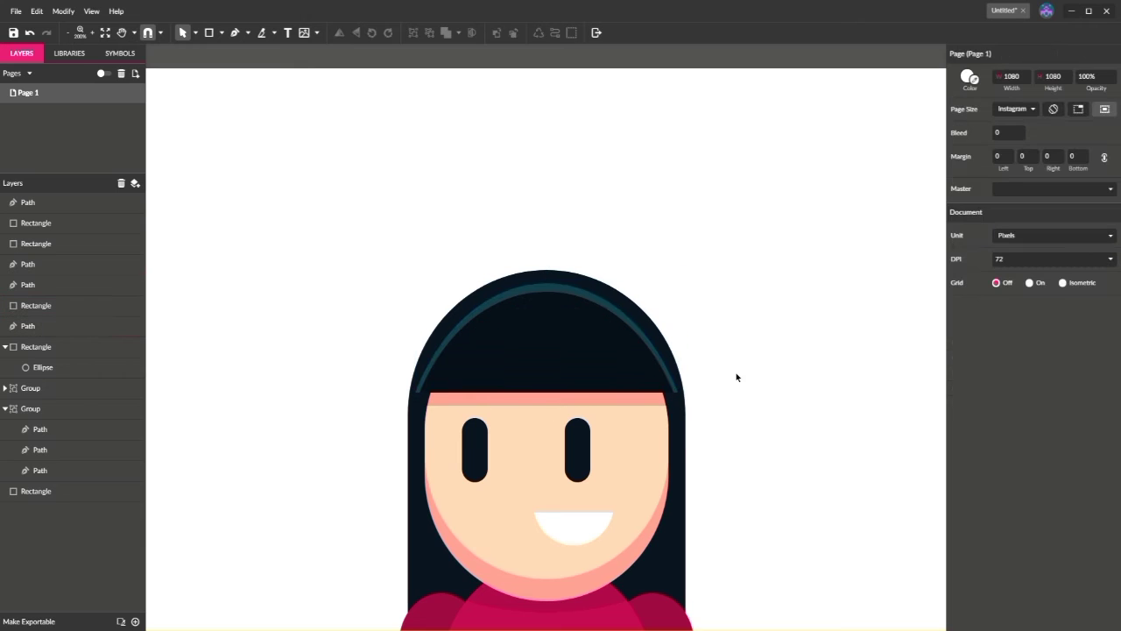
Draw a hair highlight rectangle about 45.8 × 13 px on the fringe, with corner radius 7 and the band's teal fill.
left_click(219, 33)
left_click_drag(559, 322, 613, 338)
left_click_drag(1012, 180, 1120, 185)
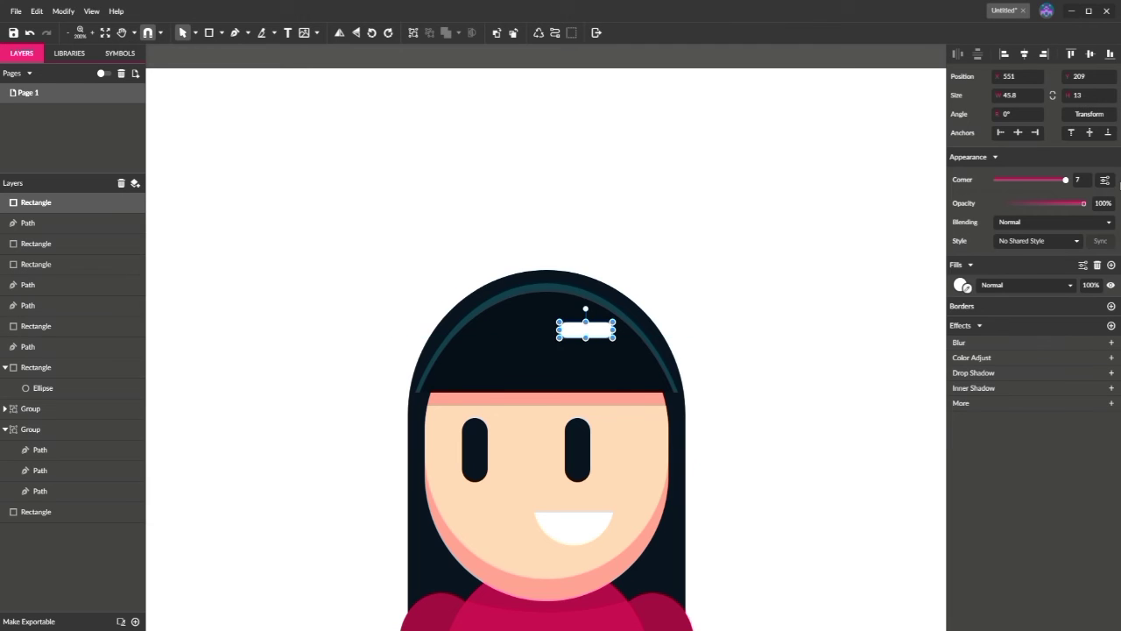
left_click(968, 289)
left_click(613, 296)
left_click(801, 275)
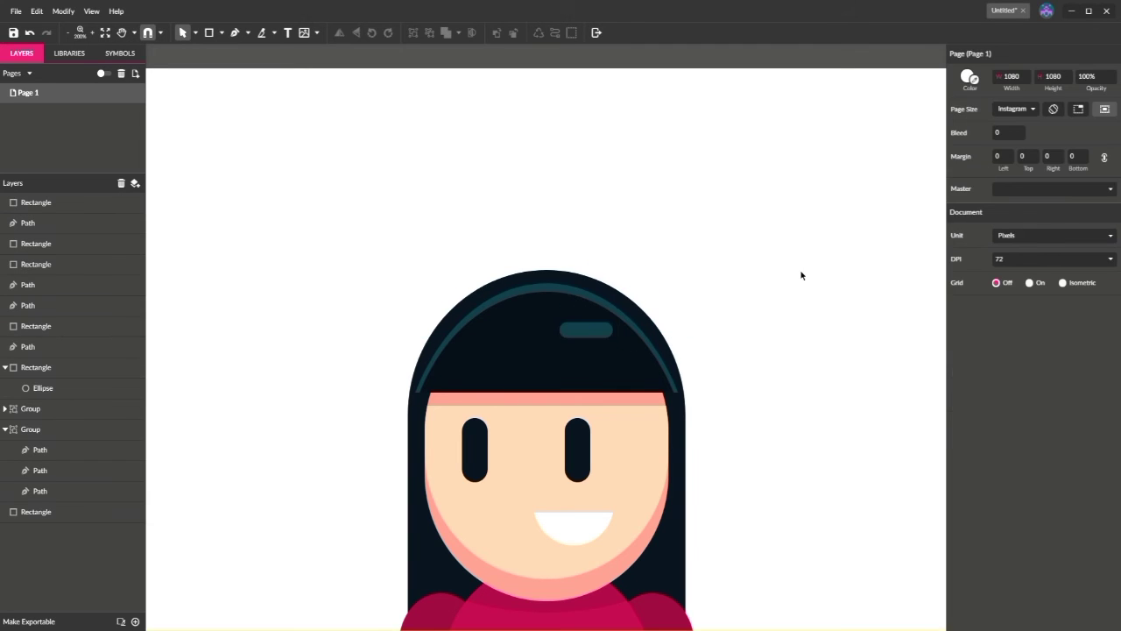
Duplicate the highlight, place the copy beside it on the fringe, narrow it to about 23.5 px and fully round its corners.
left_click(593, 331)
key("ctrl+d")
left_click_drag(591, 334, 511, 331)
left_click_drag(1044, 180, 1055, 182)
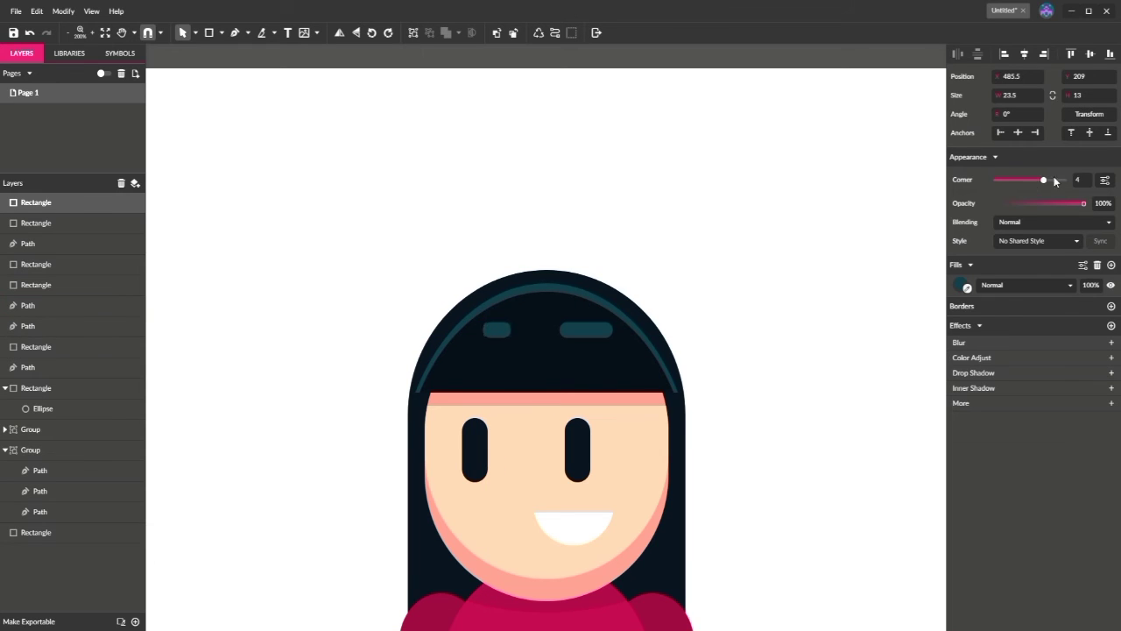
Widen the longer highlight to about 53.8 px and move both highlights lower on the fringe, to about Y 240.
left_click(586, 329)
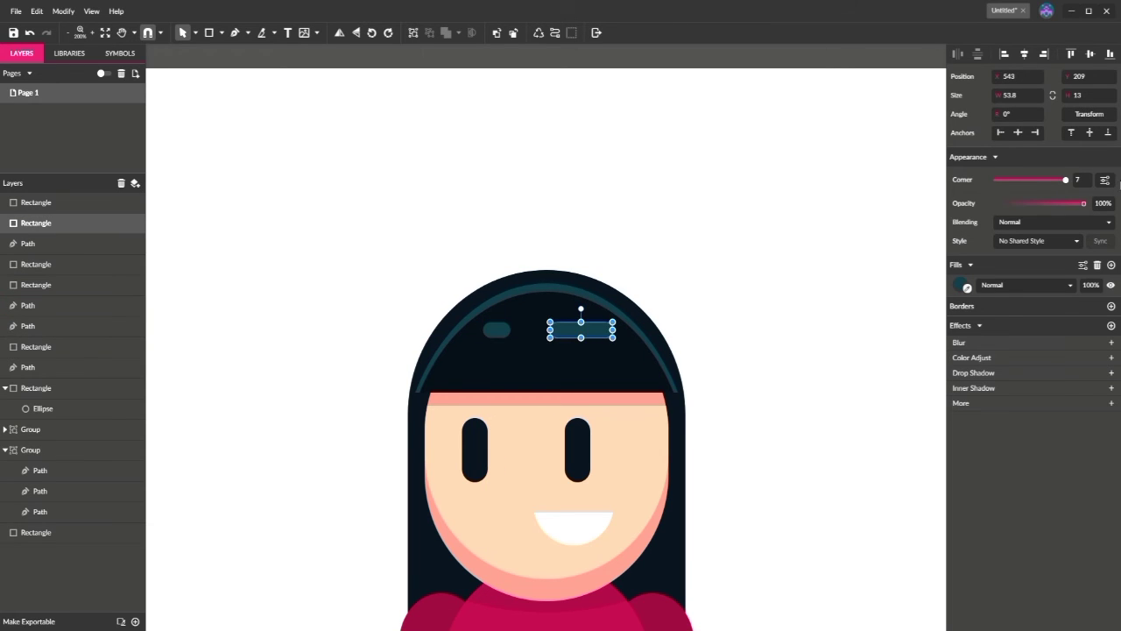
left_click_drag(594, 336, 608, 373)
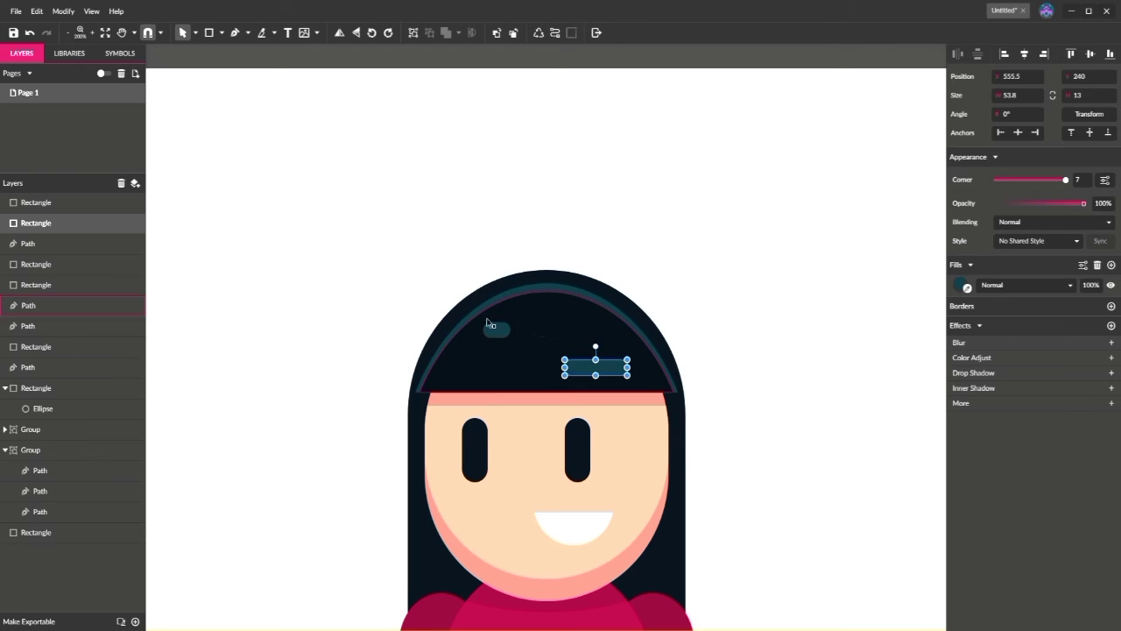
left_click_drag(496, 331, 532, 367)
left_click(830, 326)
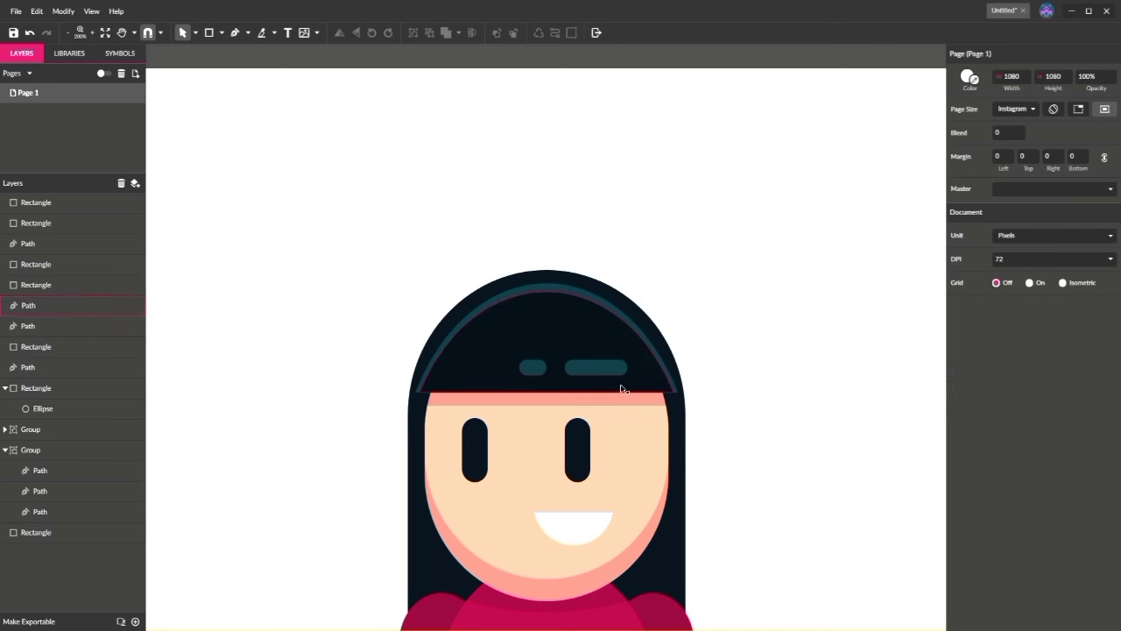
left_click_drag(616, 368, 589, 325)
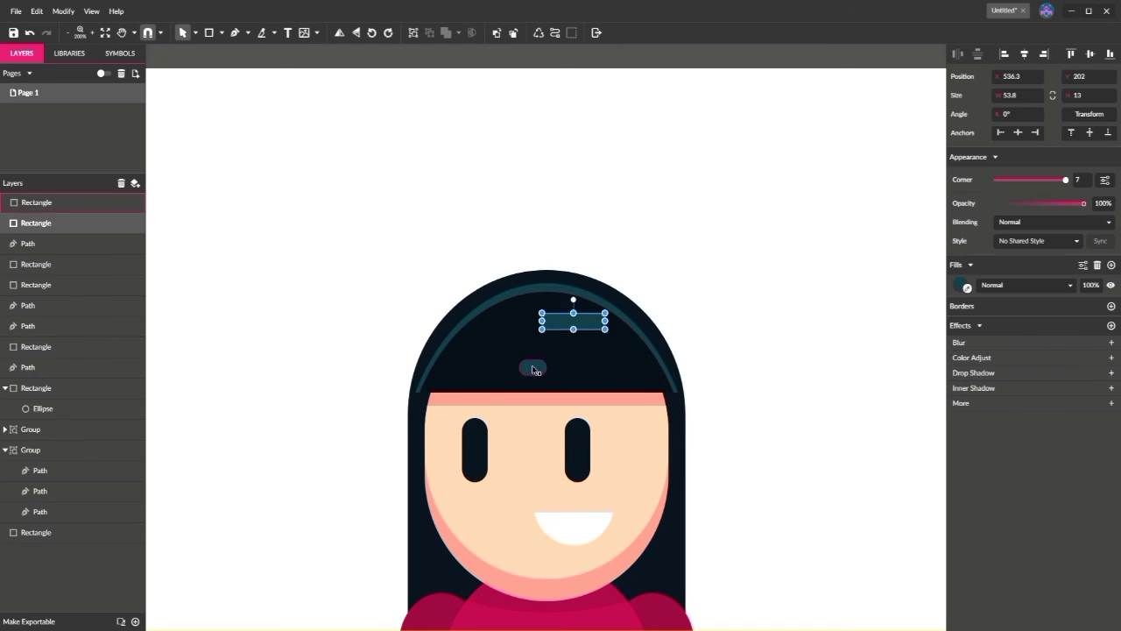
left_click_drag(532, 368, 517, 322)
left_click(799, 318)
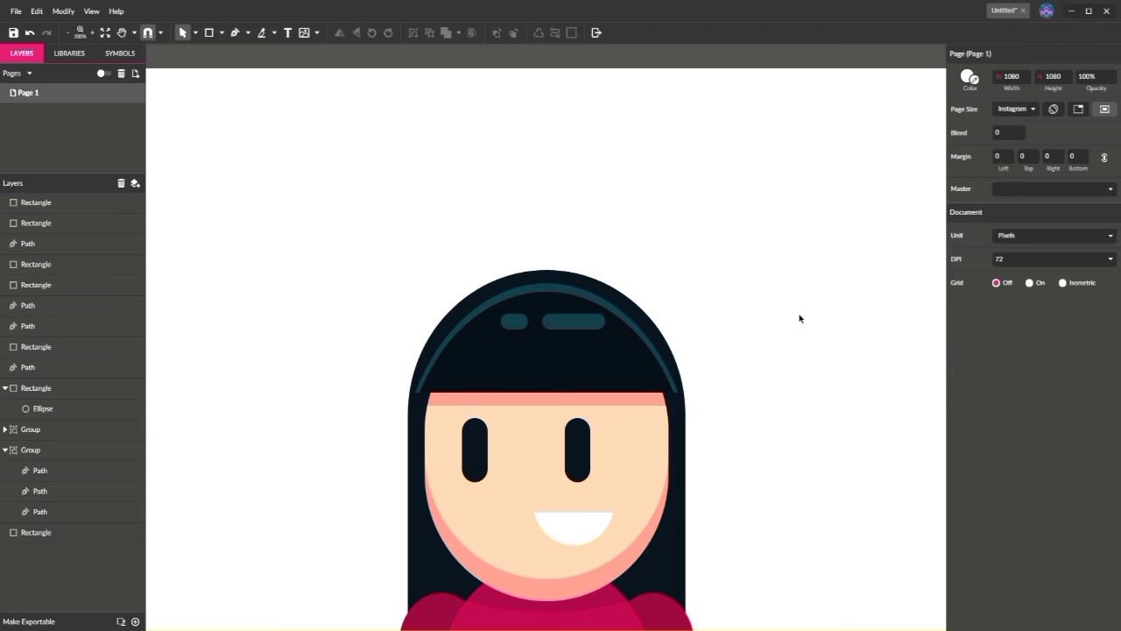
left_click(30, 34)
left_click(30, 33)
Lengthen the crimson body to about 270 px high, narrow it slightly and center it horizontally on the page.
left_click(626, 143)
key("ctrl+minus")
key("ctrl+minus")
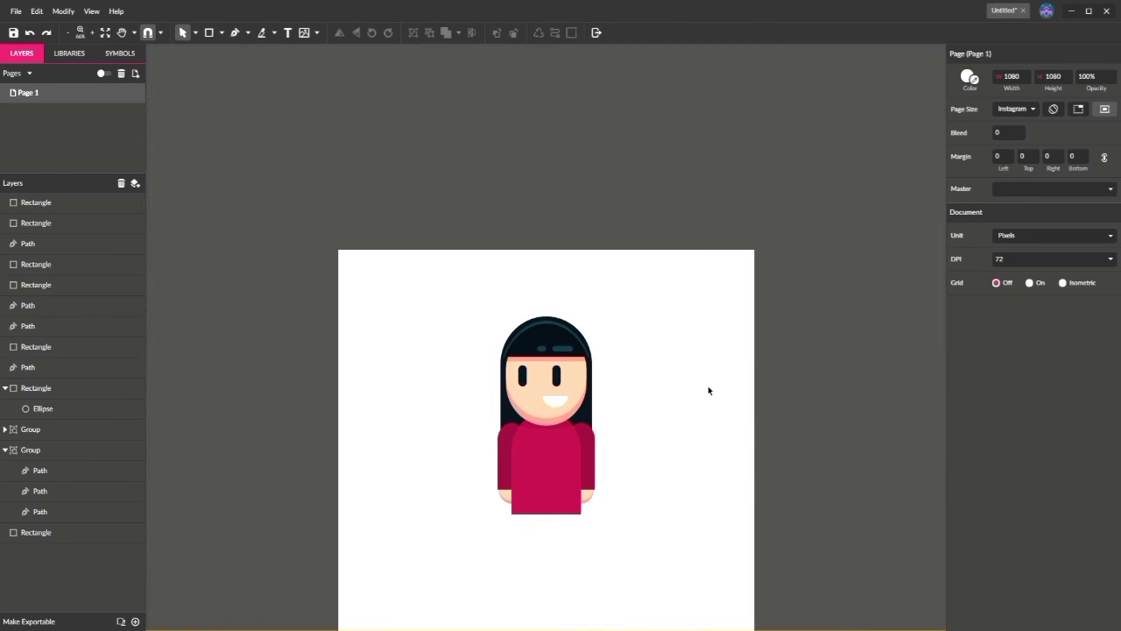
key("ctrl+plus")
left_click_drag(708, 386, 674, 243)
left_click(539, 348)
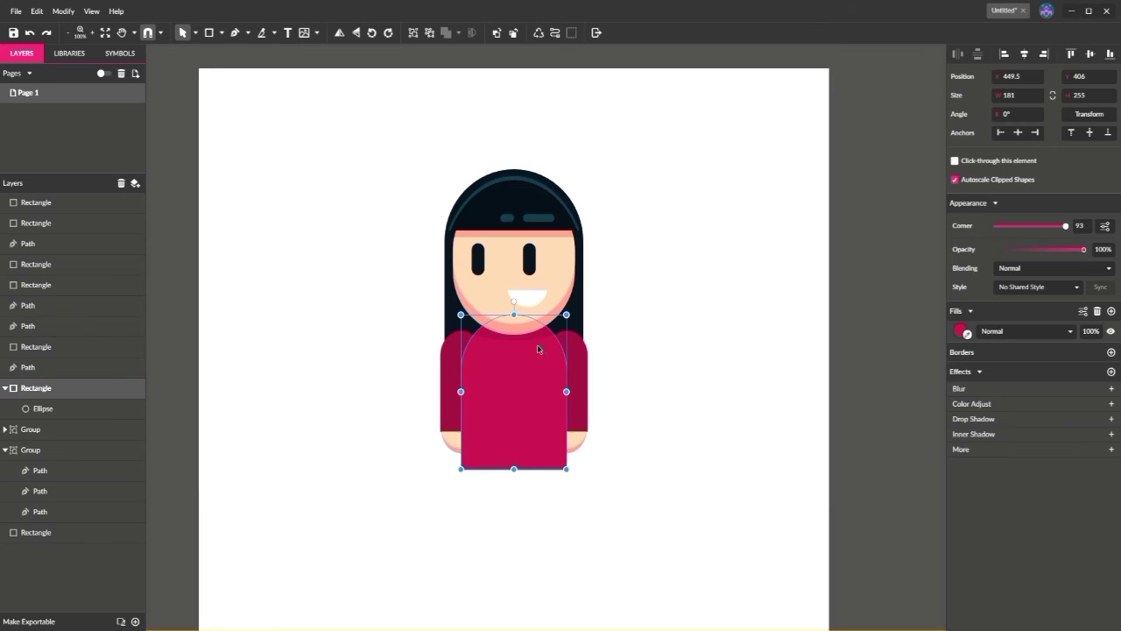
left_click_drag(516, 475, 514, 478)
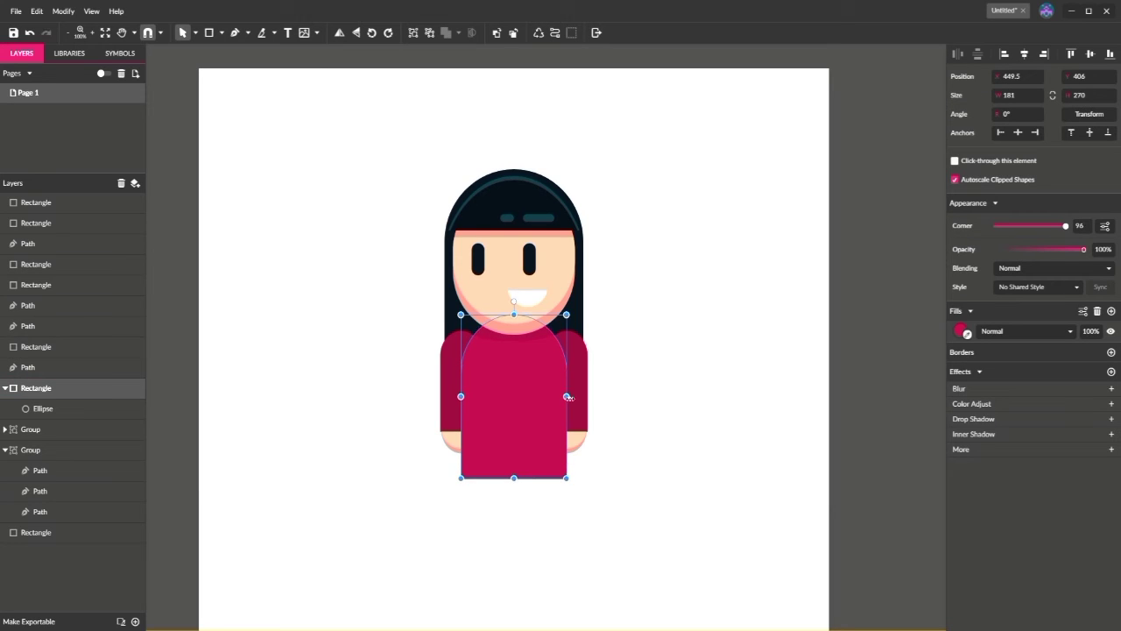
left_click_drag(575, 392, 570, 396)
left_click(1024, 54)
left_click(633, 350)
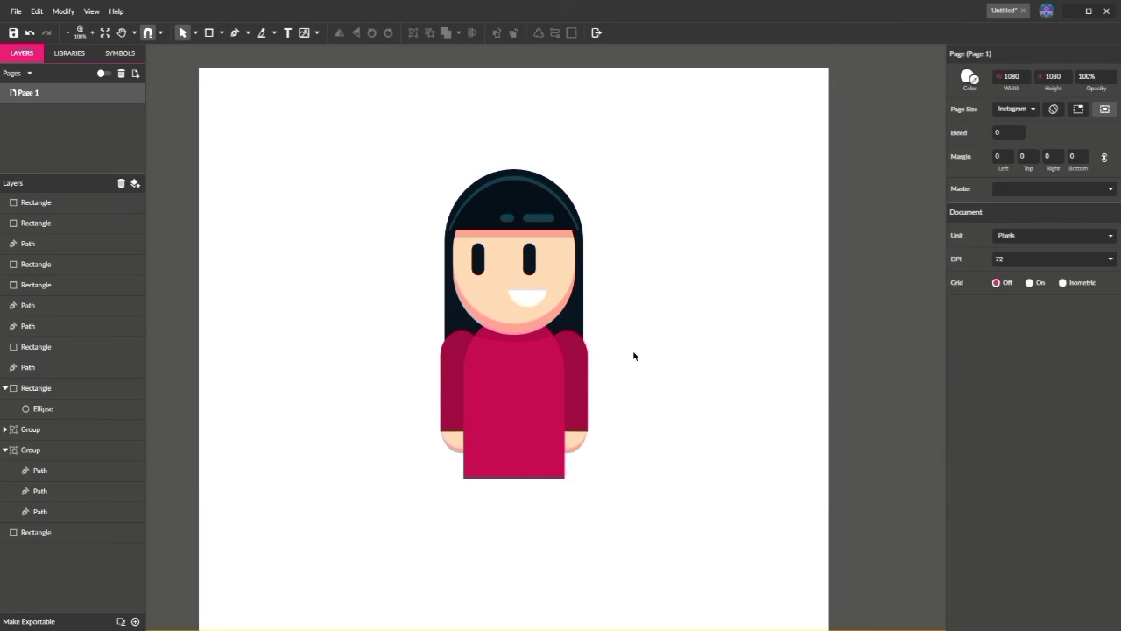
Rotate both arm groups 15° outward in mirrored directions, setting the arm on the left side of the body to -15°.
left_click(576, 380)
left_click(1030, 115)
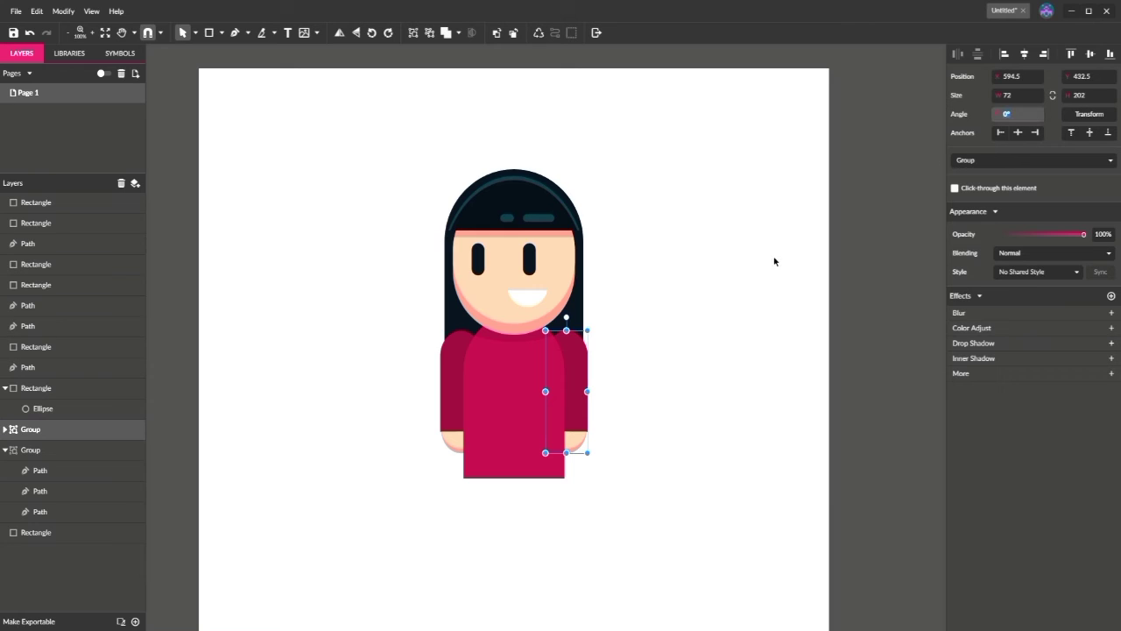
type("13.5")
key("Return")
left_click(452, 381)
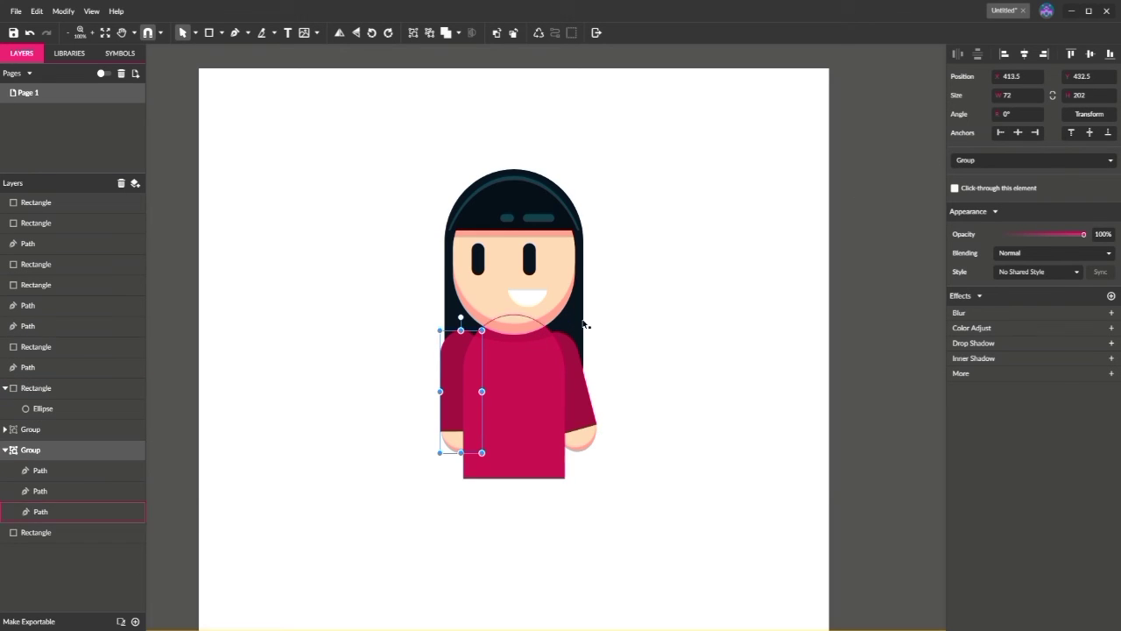
left_click(1025, 116)
type("-15")
key("Return")
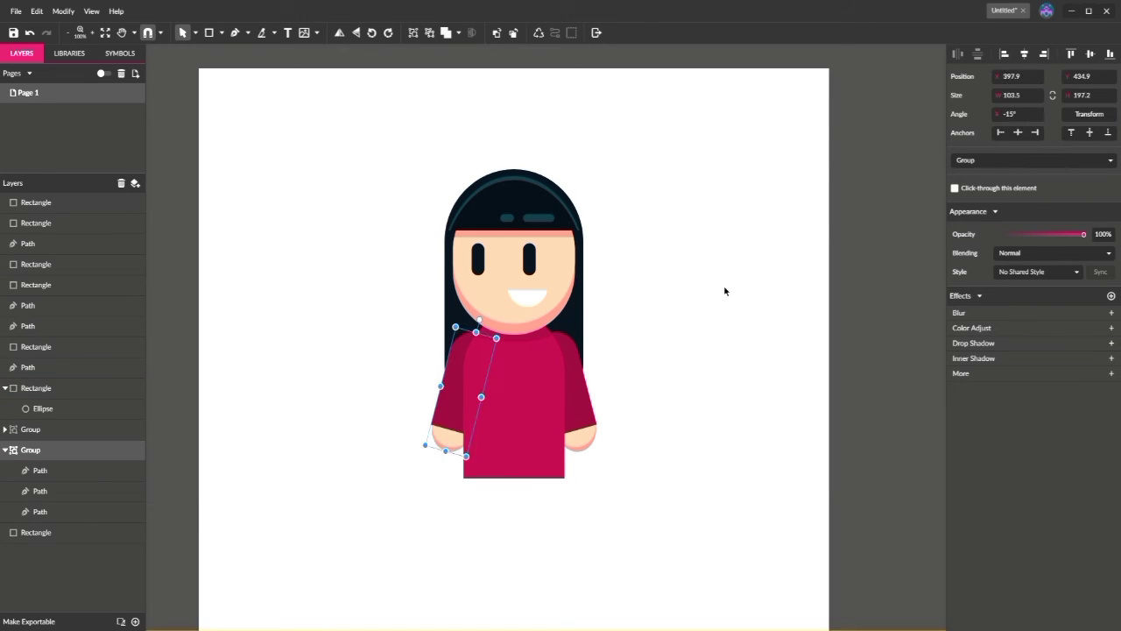
left_click(723, 291)
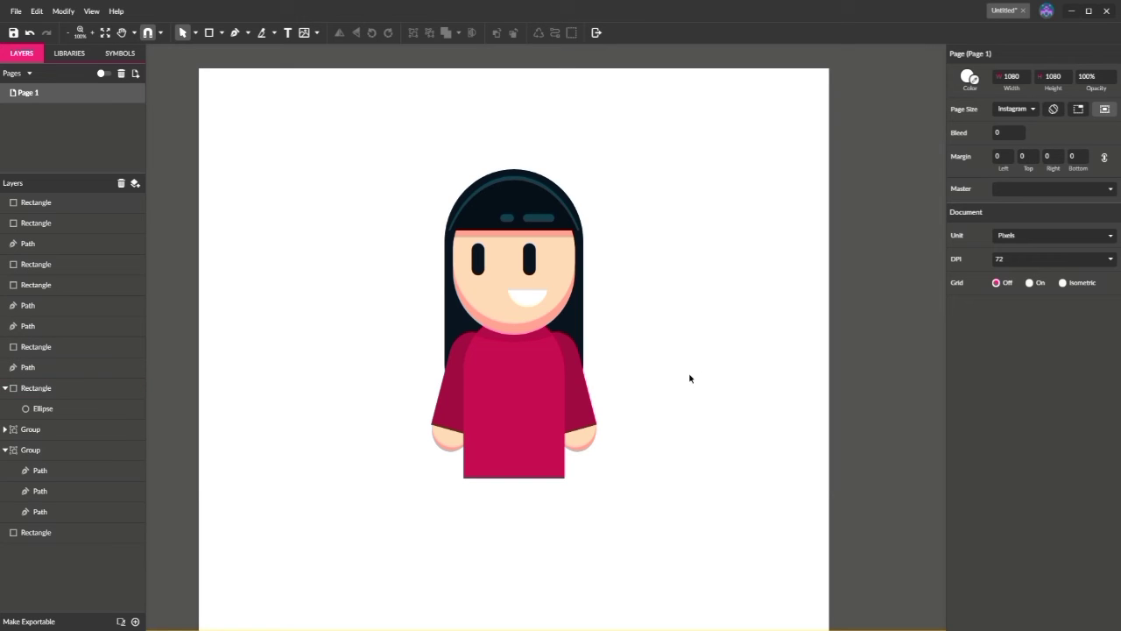
Move the arm group from the right side of the body onto the empty page area and reset its angle to 0°.
left_click_drag(582, 396, 645, 417)
key("Escape")
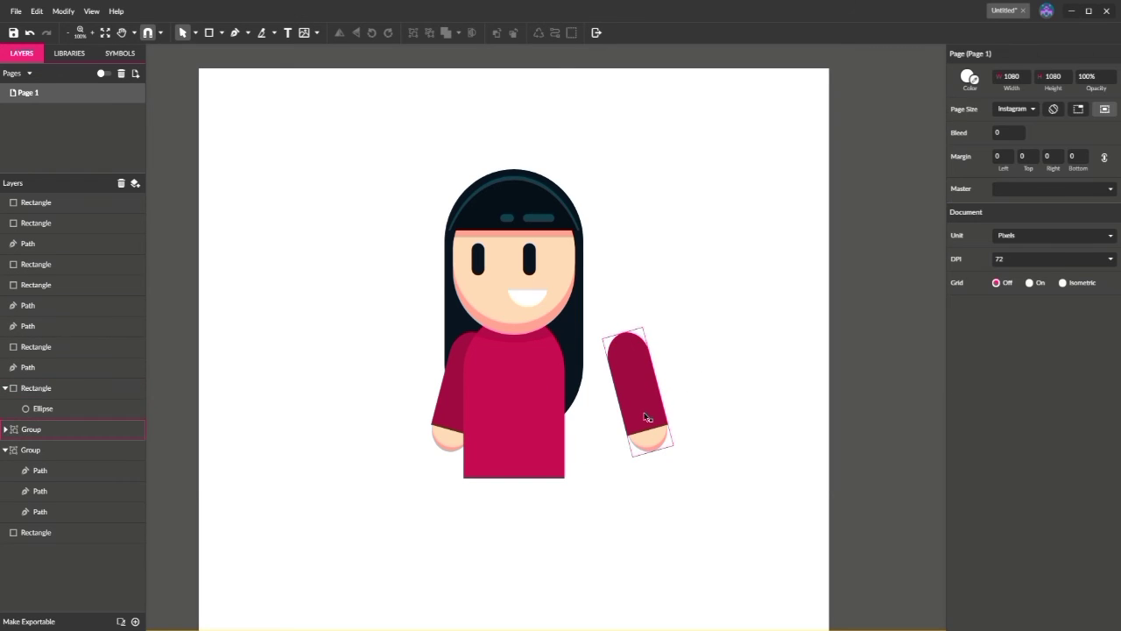
left_click(646, 417)
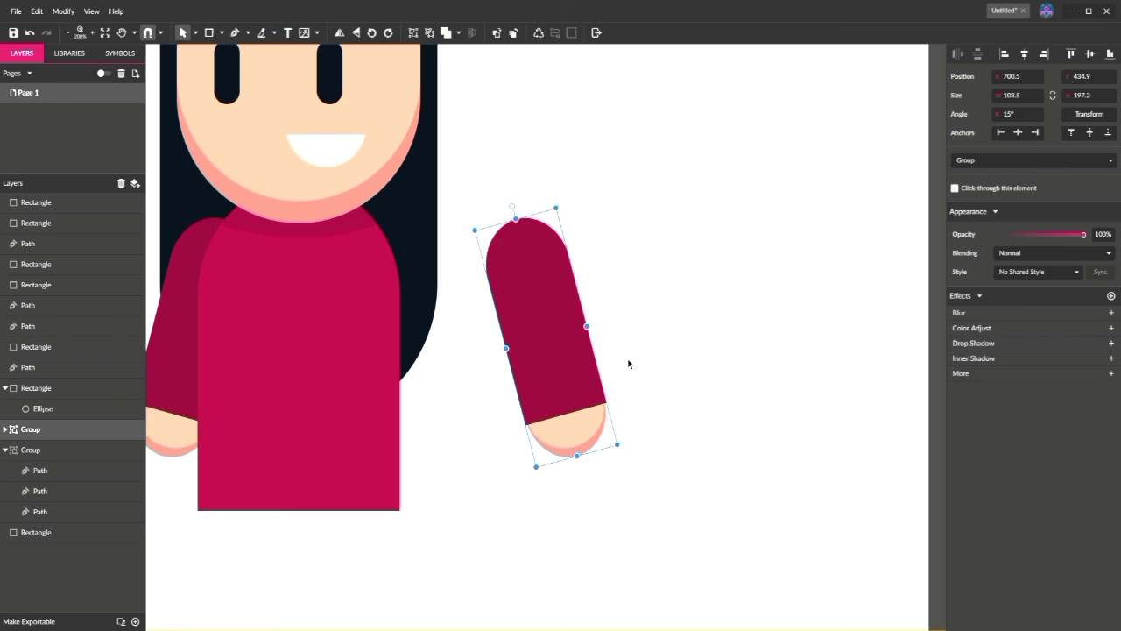
left_click(570, 128)
left_click(541, 271)
left_click(1017, 113)
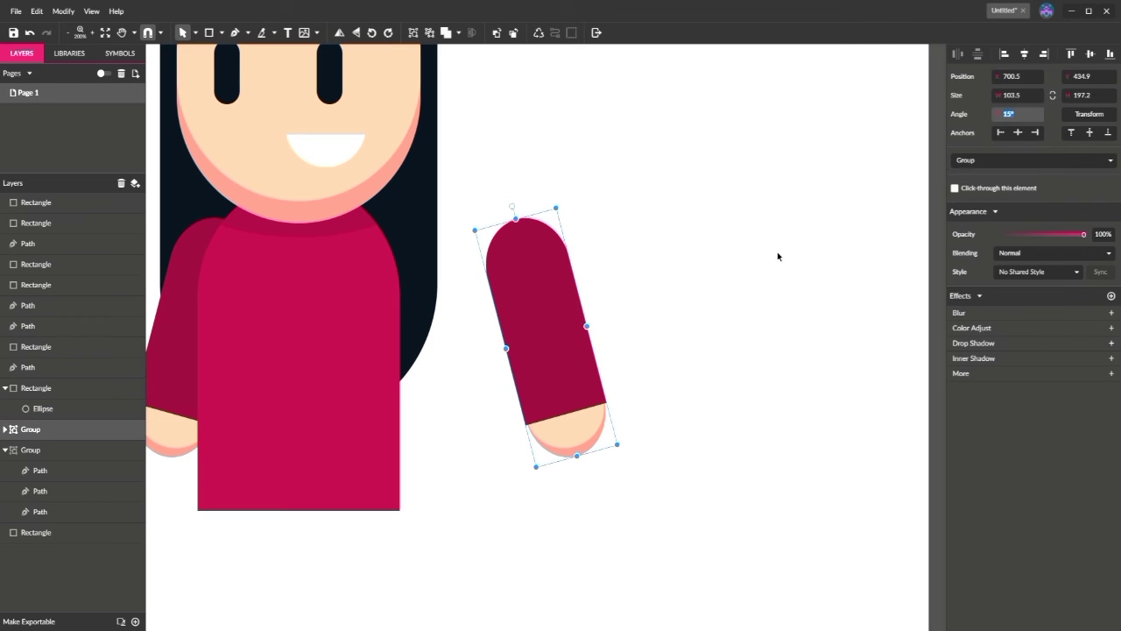
key("Return")
left_click(777, 255)
Draw a fully rounded 72 × 102 px rectangle, fill it with the sleeve's dark crimson and place it beside the detached arm.
key("r")
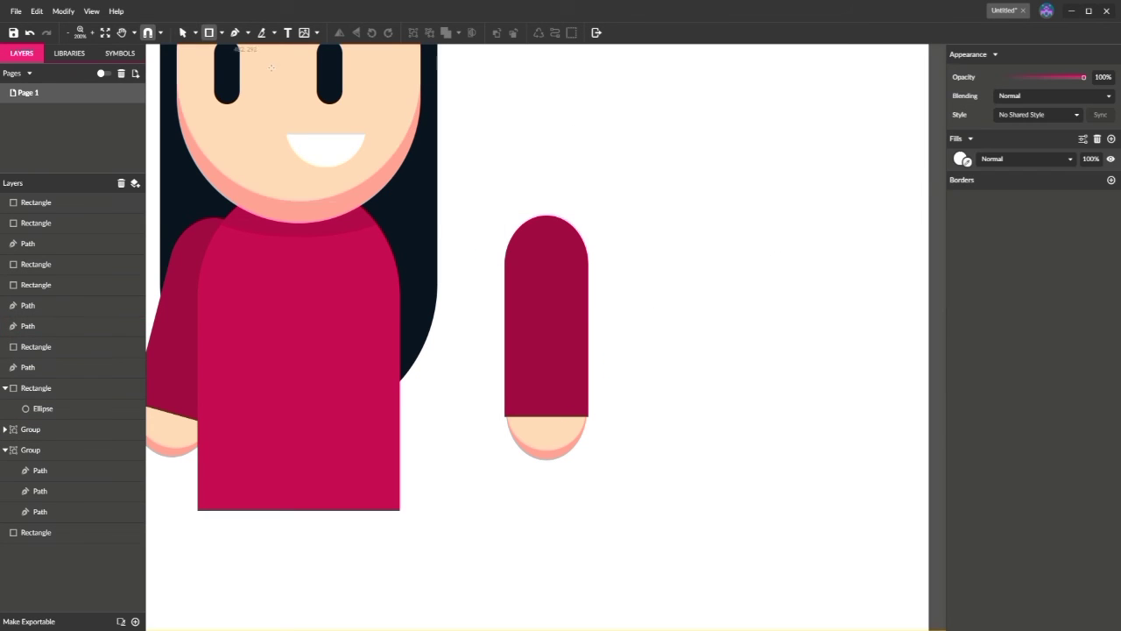
left_click_drag(508, 229, 588, 345)
left_click_drag(996, 179, 1072, 186)
left_click(967, 288)
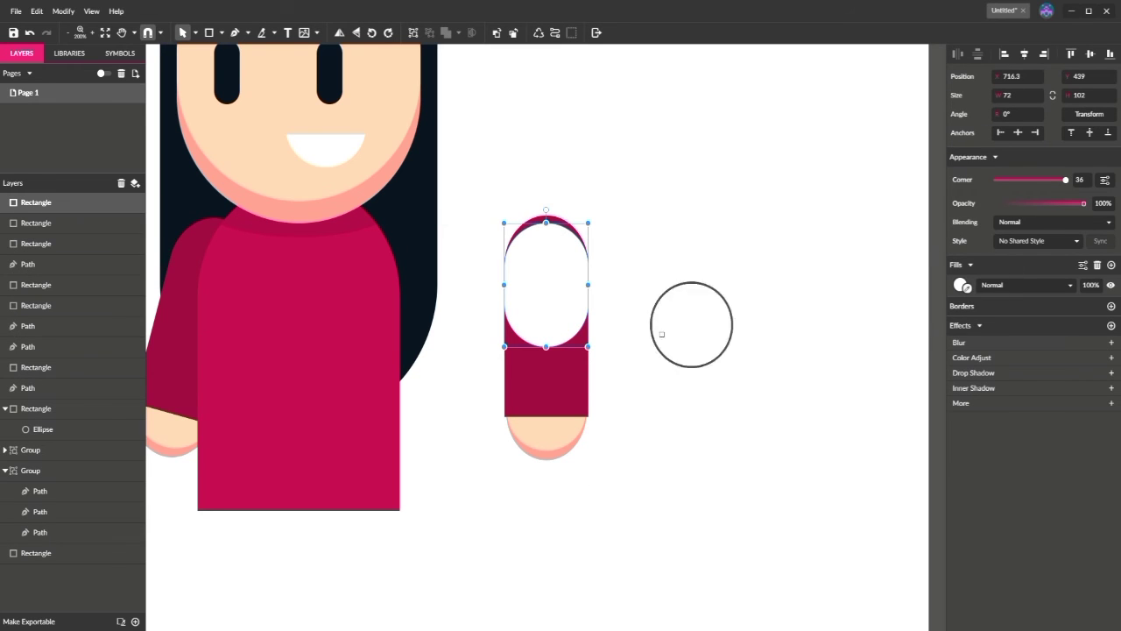
left_click(549, 365)
left_click(635, 352)
left_click_drag(552, 303, 705, 302)
left_click(690, 369)
Ungroup the detached arm into its separate sleeve and hand shapes.
left_click(573, 432)
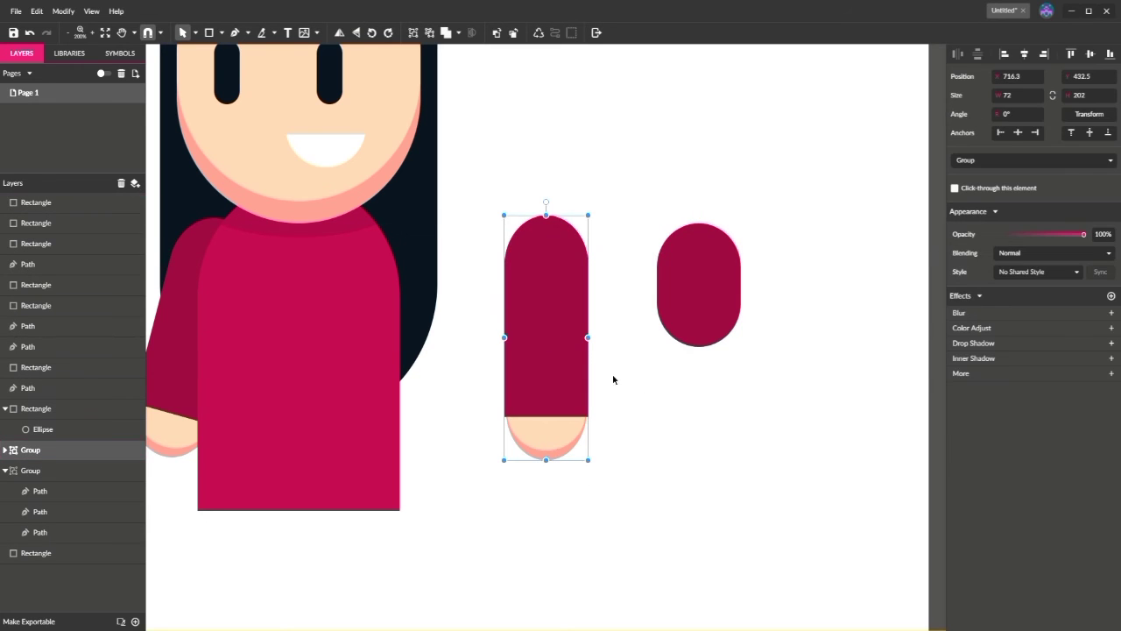
left_click(426, 32)
left_click(561, 186)
Duplicate the rounded crimson shape, rotate the copy to 15° and place it over the shoulder on the right side of the body.
left_click(692, 257)
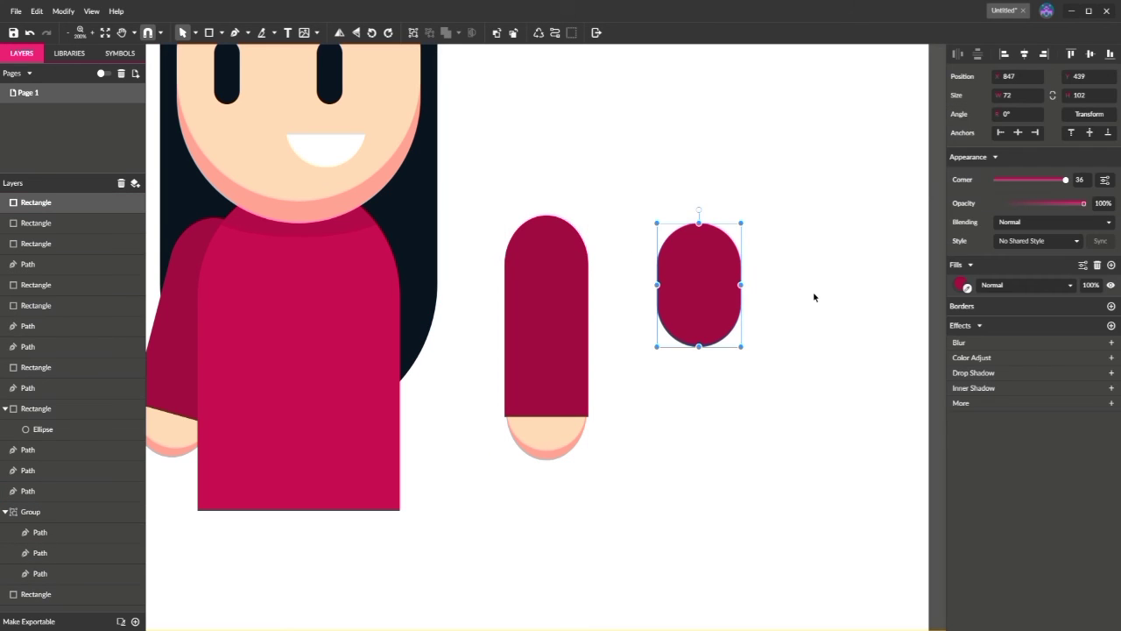
key("ctrl+d")
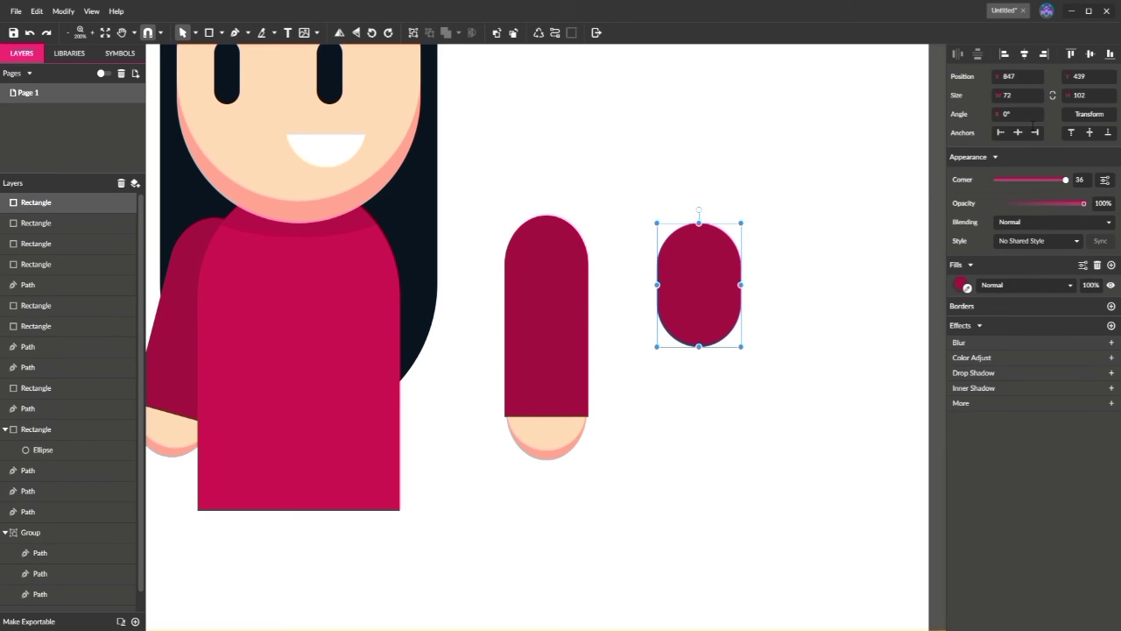
left_click(1025, 118)
type("15")
key("Return")
left_click_drag(708, 291, 409, 245)
left_click(624, 342)
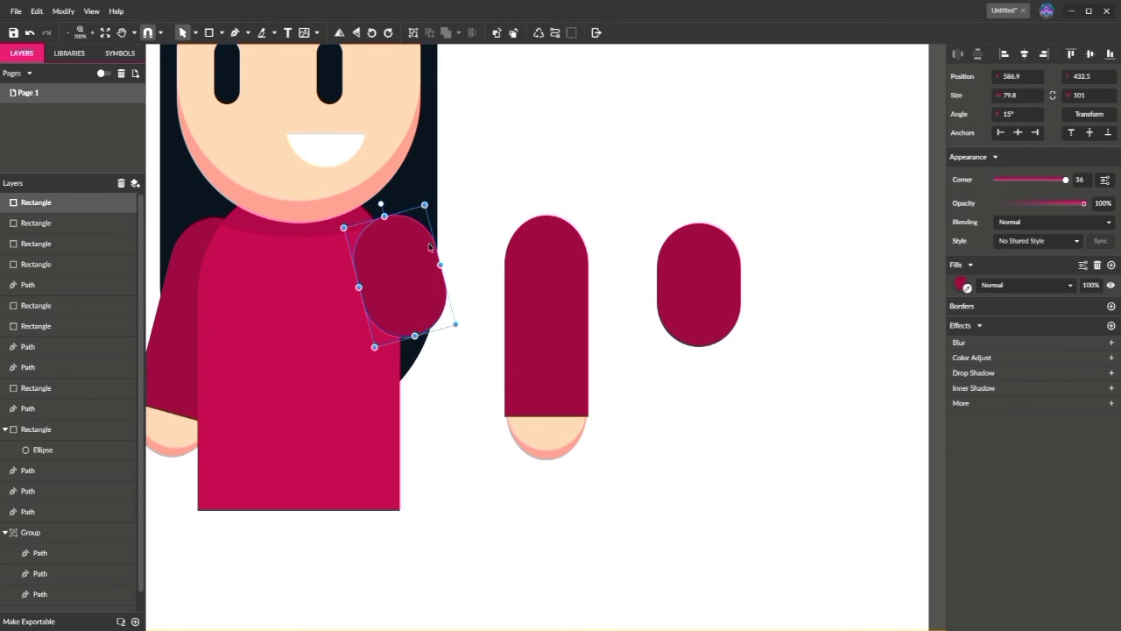
Rotate the upper-arm shape on the shoulder to about 27.5° and send it behind the crimson body.
left_click_drag(381, 204, 366, 209)
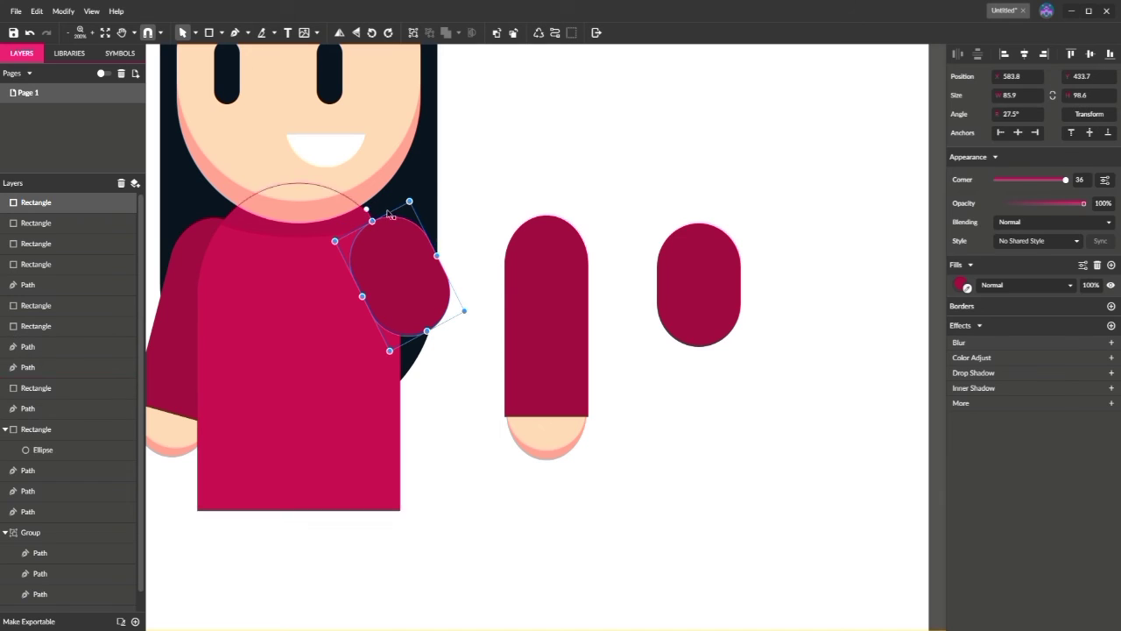
left_click(516, 33)
left_click(515, 34)
left_click(515, 33)
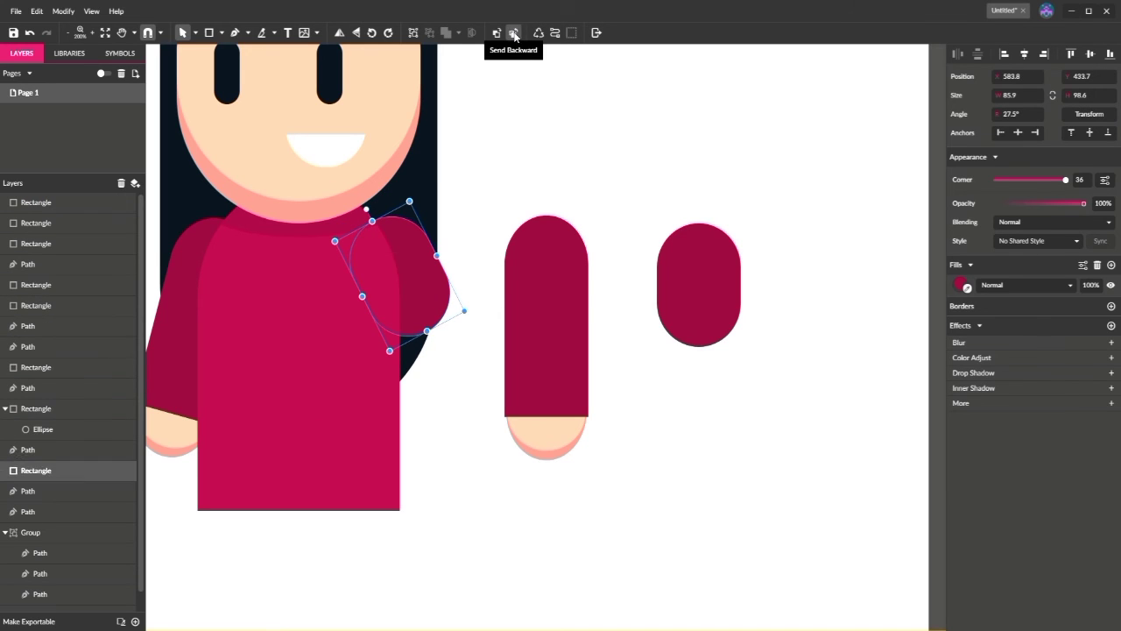
left_click(515, 33)
Place the remaining rounded crimson shape below the shoulder as a forearm and send it behind the body.
left_click_drag(691, 287, 416, 317)
left_click(454, 331)
left_click(439, 332)
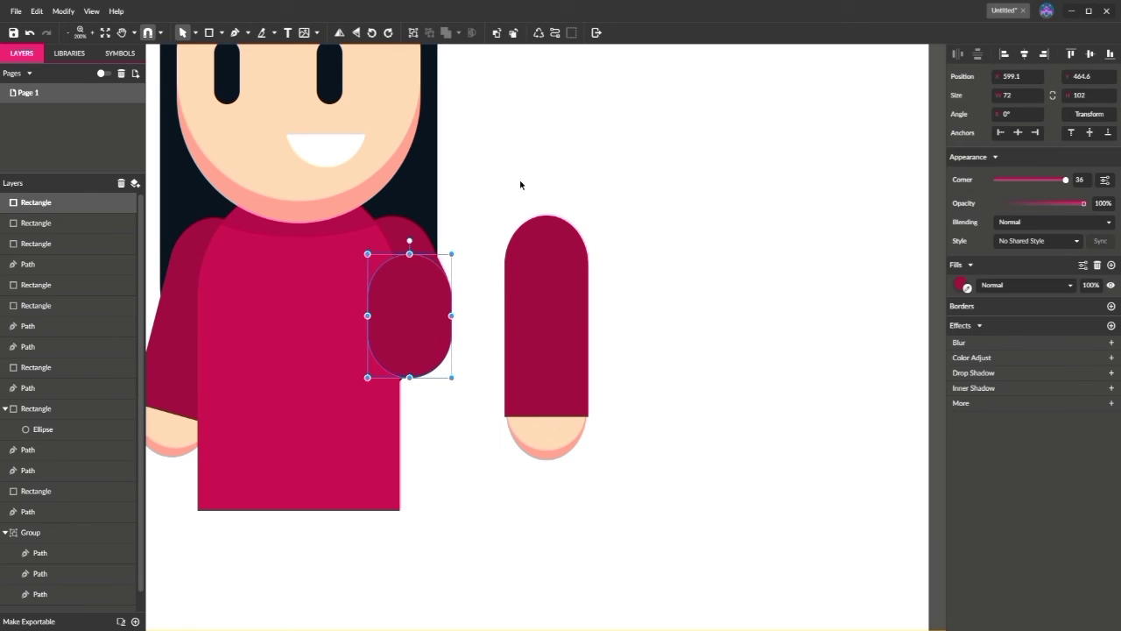
left_click(514, 34)
left_click(513, 33)
left_click(514, 34)
left_click(514, 34)
left_click(514, 33)
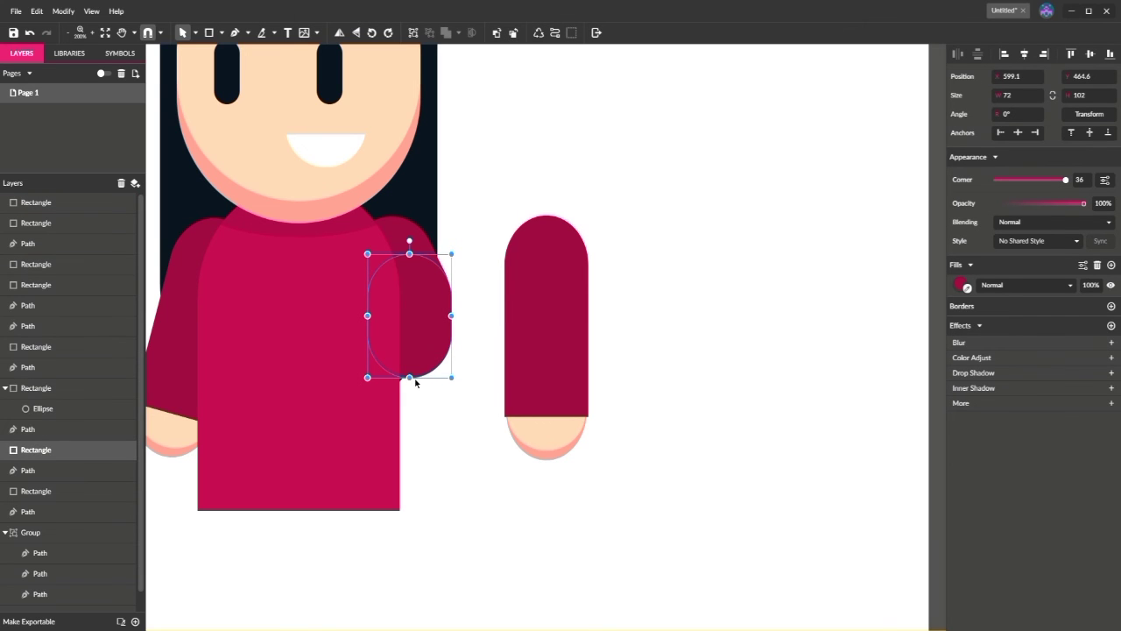
Lengthen the forearm shape downward to about 138.4 px and keep its corners fully rounded at 36.
left_click_drag(412, 383, 412, 404)
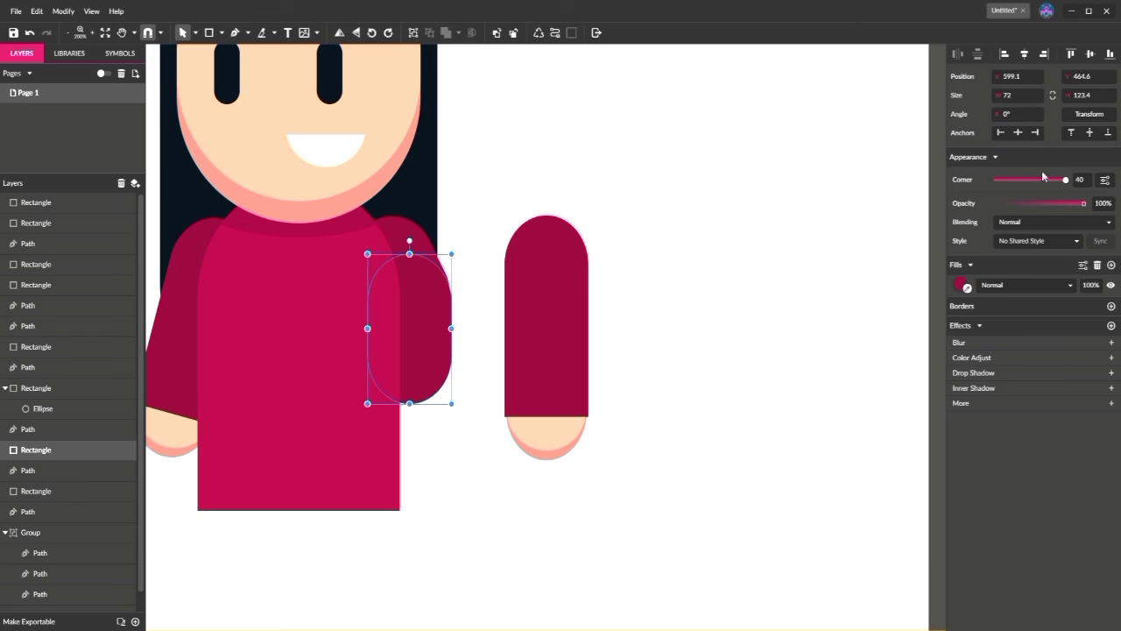
left_click(675, 296)
left_click(421, 402)
left_click_drag(414, 410, 413, 426)
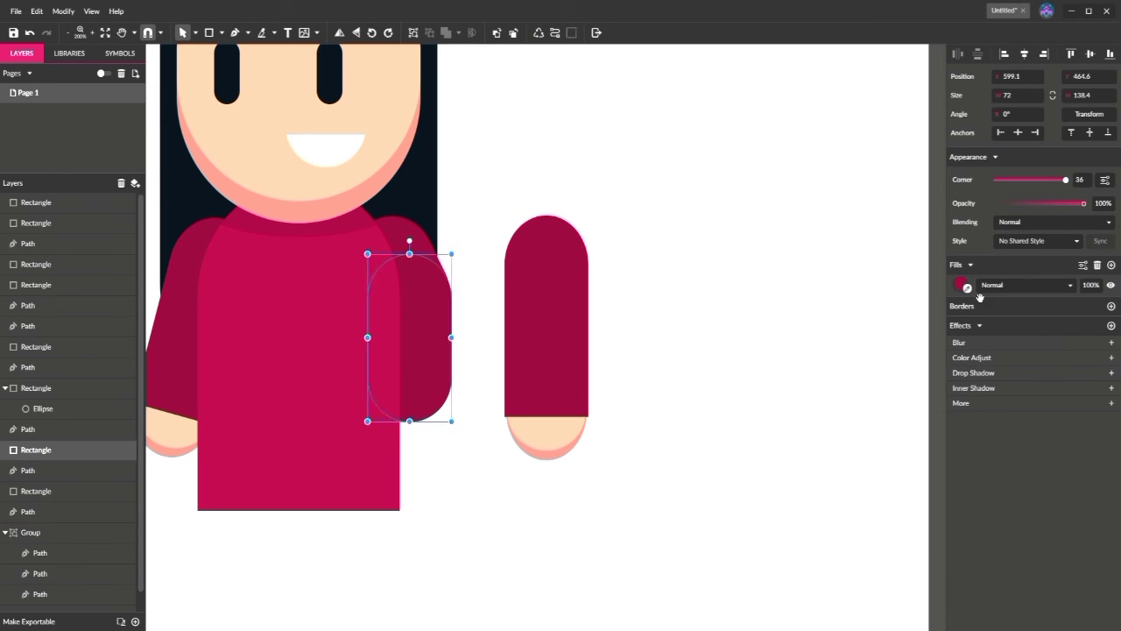
left_click(740, 368)
Set the salmon half circle aside, move the skin-toned half circle to the forearm's lower end and send it behind the sleeve.
left_click(569, 440)
left_click(564, 464)
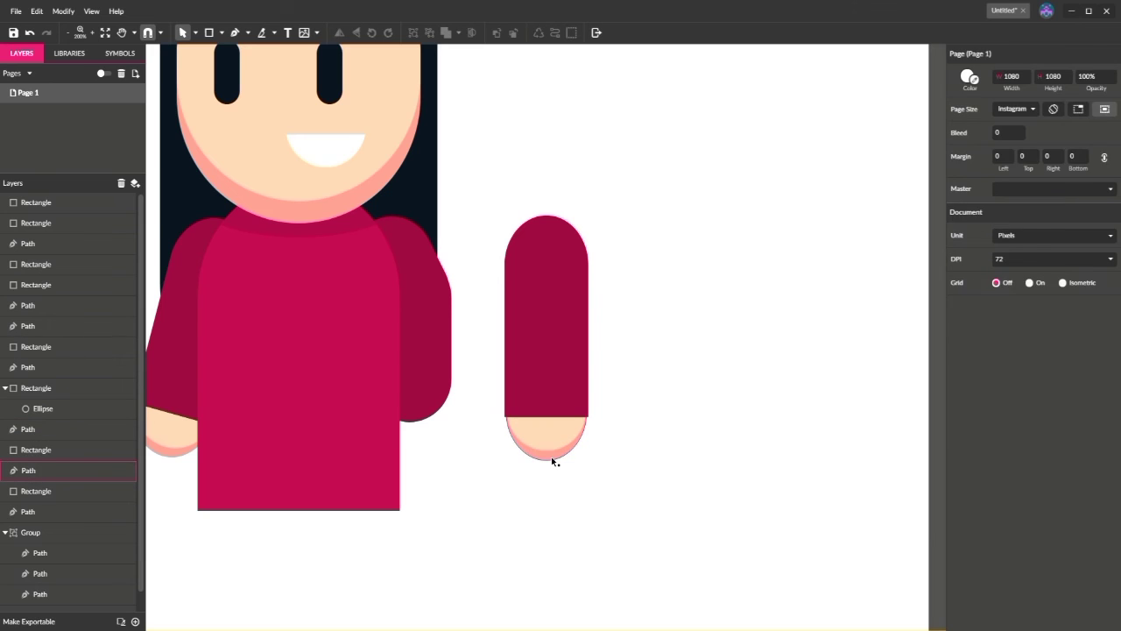
left_click_drag(552, 456, 583, 516)
left_click(602, 465)
left_click_drag(559, 437, 415, 441)
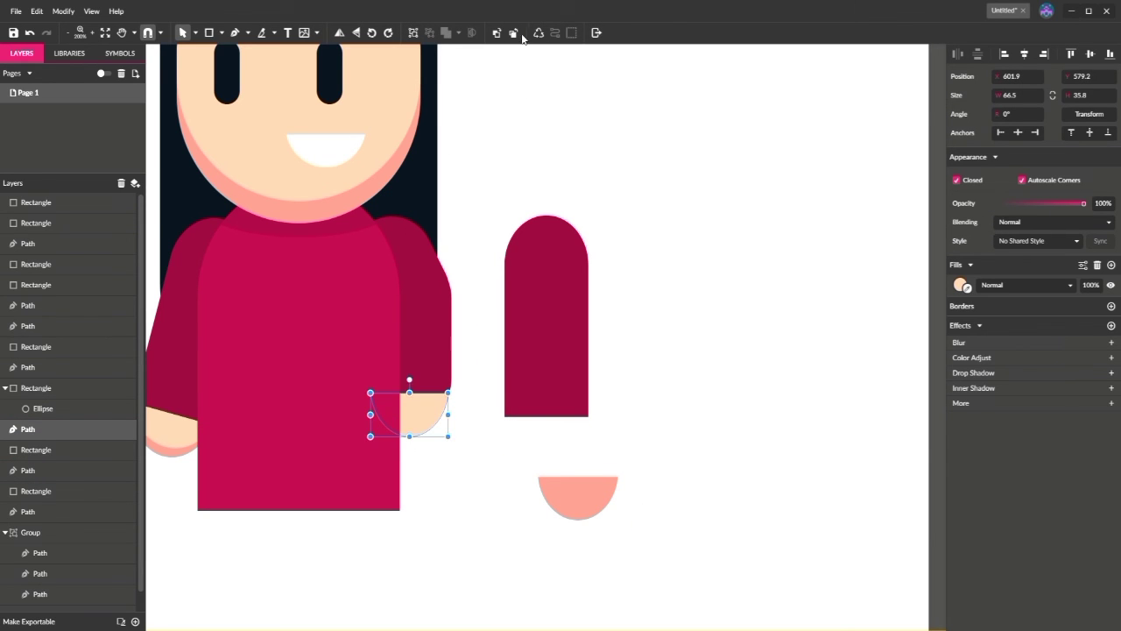
left_click(514, 34)
left_click(592, 152)
Enlarge the skin-toned hand half circle to about 84.5 × 41.8 px, extending it toward the body.
left_click(417, 431)
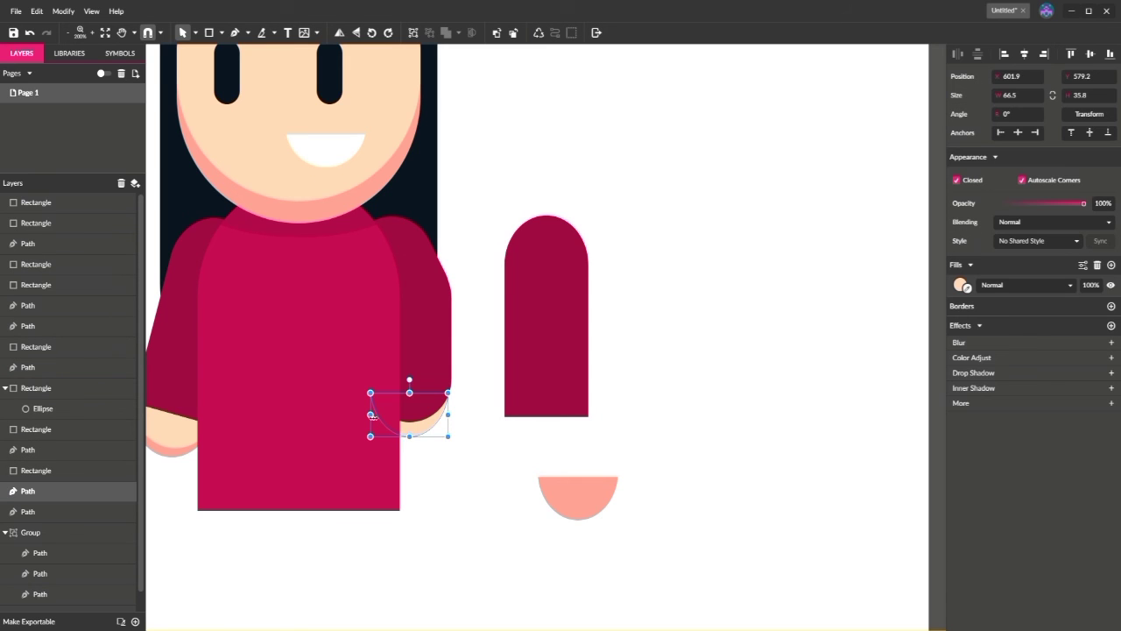
left_click_drag(372, 415, 350, 418)
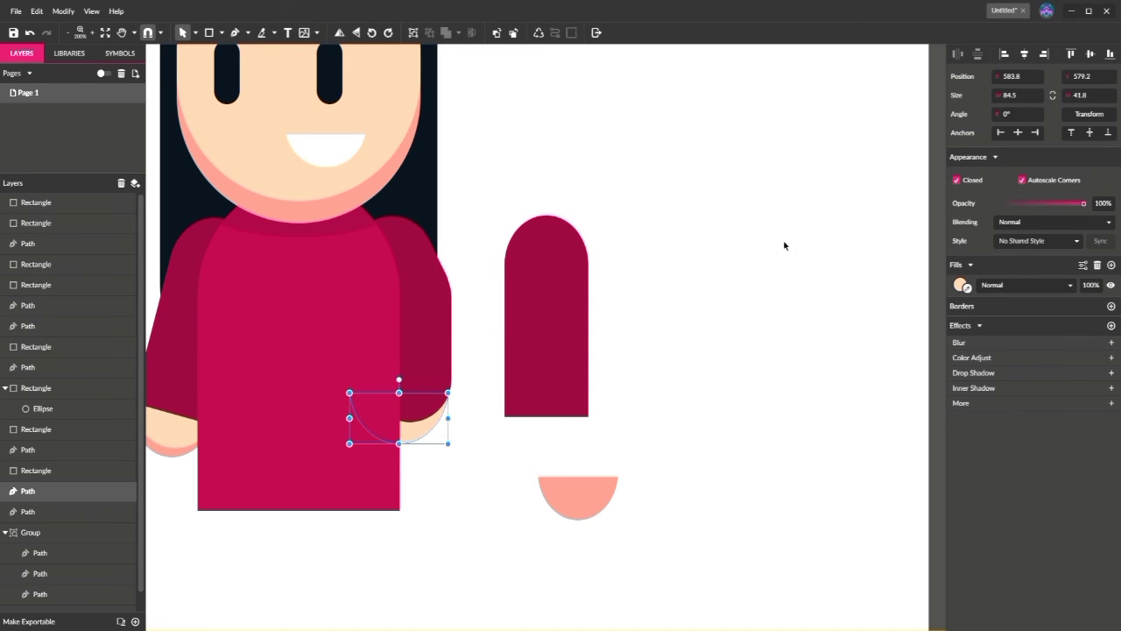
left_click(785, 245)
Draw a circle over the forearm's lower end and set its size to 73 × 73 px.
left_click(223, 33)
left_click(248, 90)
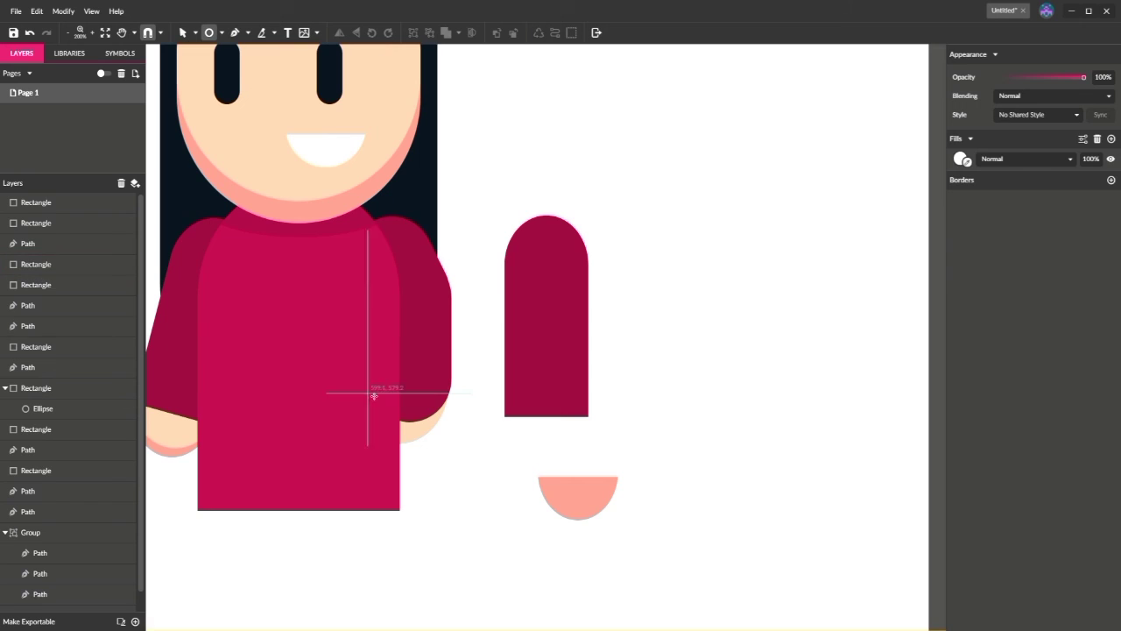
left_click_drag(368, 393, 448, 473)
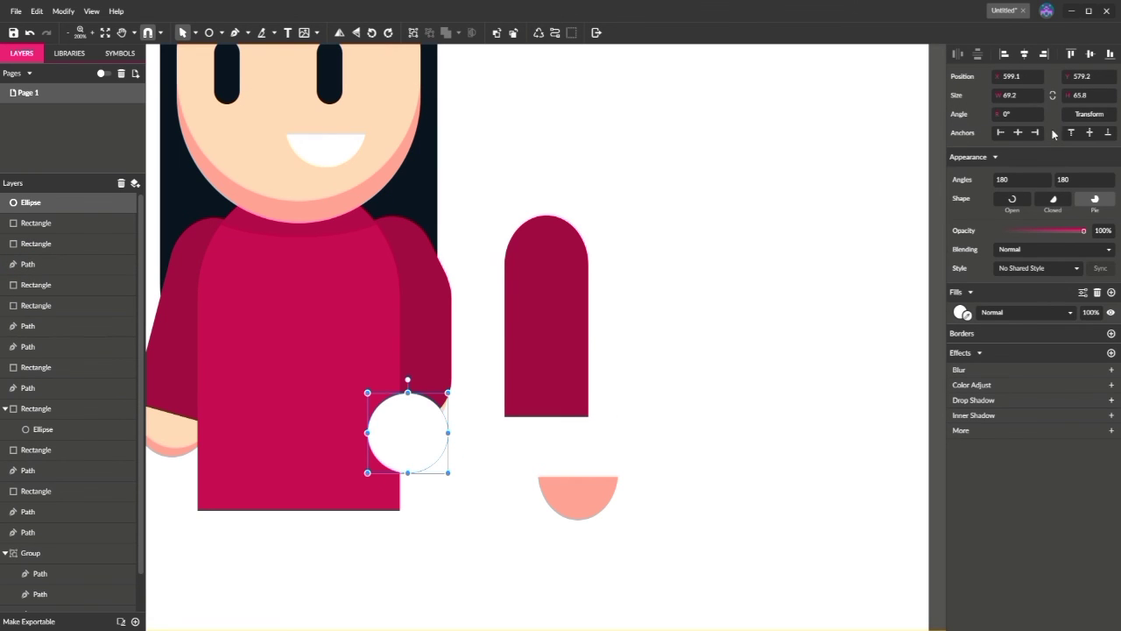
left_click_drag(951, 153, 815, 156)
left_click(866, 97)
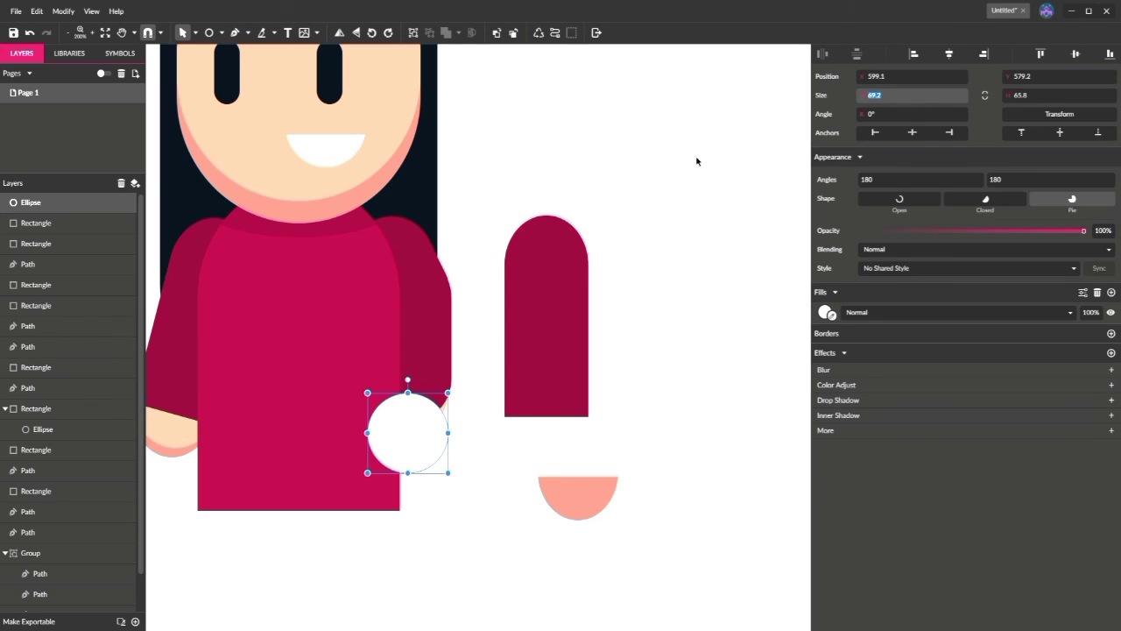
key("Tab")
type("70")
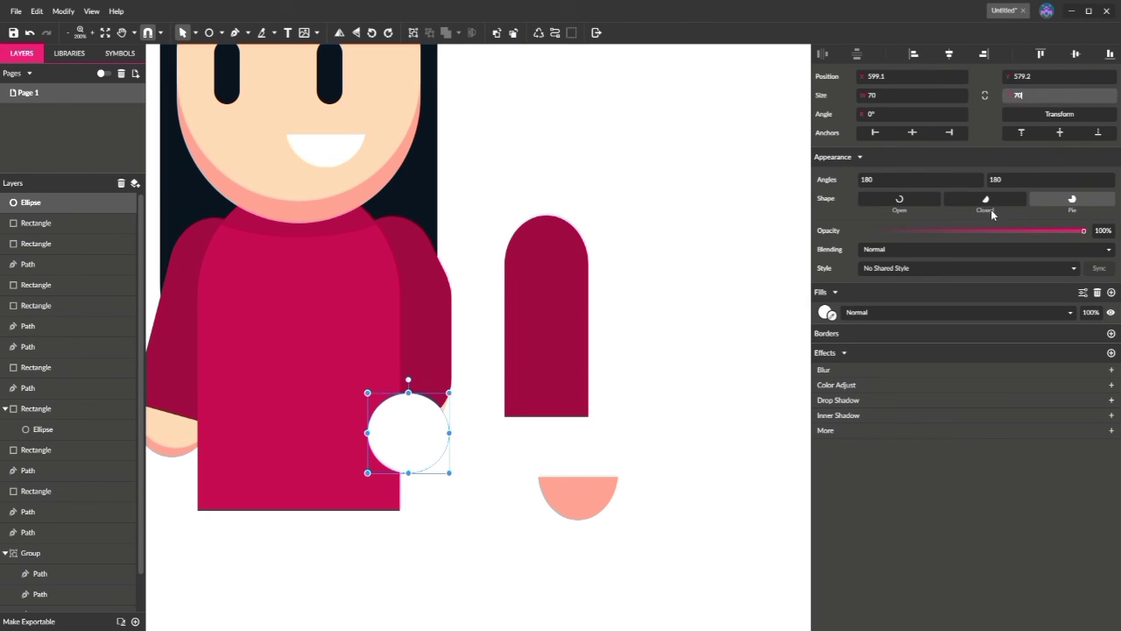
key("Return")
left_click(919, 102)
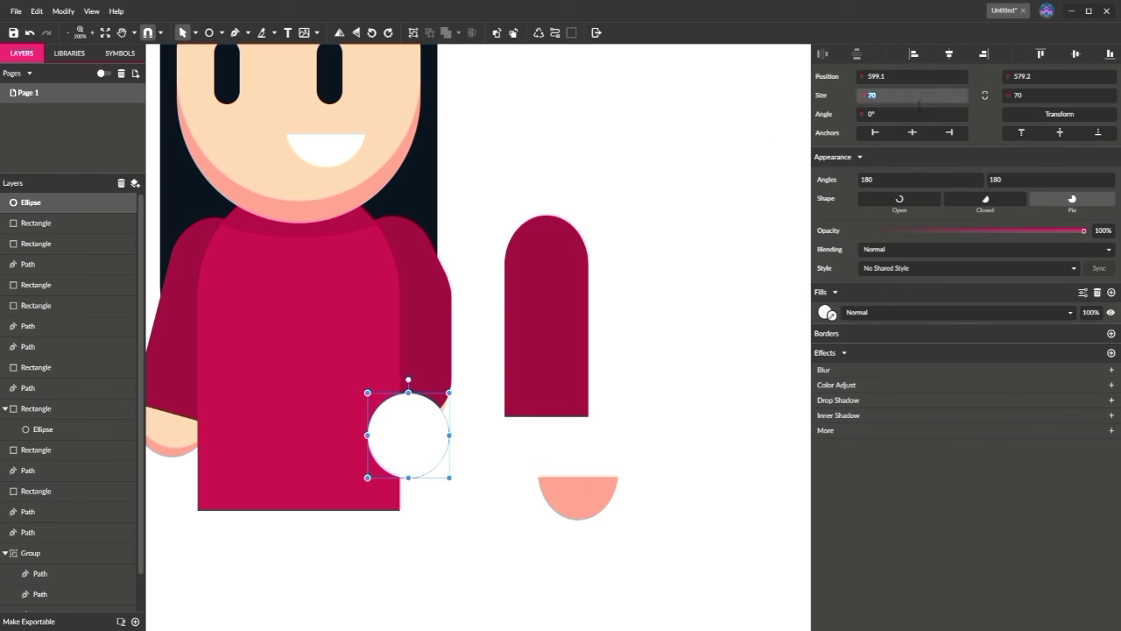
type("73")
key("Tab")
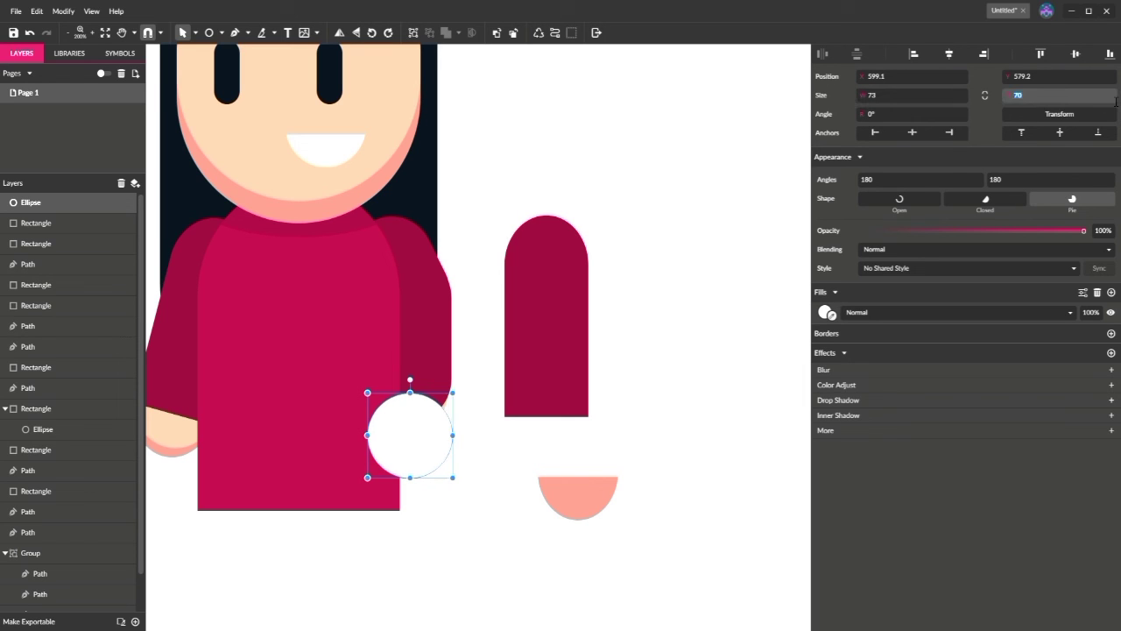
type("73")
key("Return")
Move the circle inward over the body to about X 577.5, Y 566.5 and fill it with the chin shadow's salmon colour.
left_click(831, 315)
left_click(402, 133)
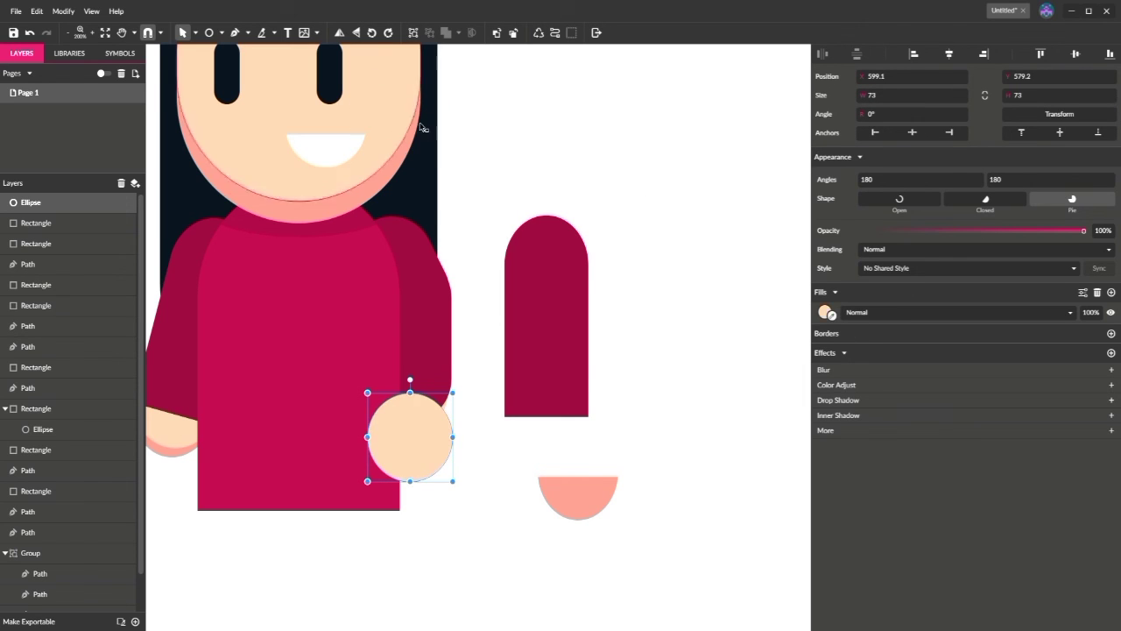
key("Escape")
left_click_drag(414, 445, 391, 430)
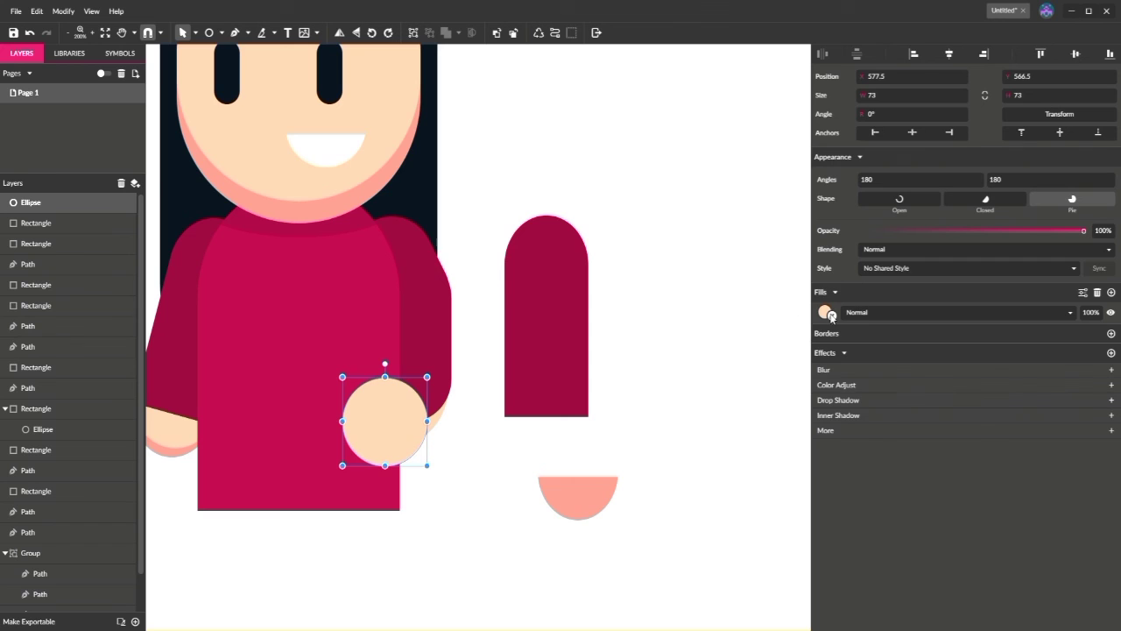
left_click_drag(832, 317, 377, 210)
left_click(654, 200)
Duplicate the skin-toned hand half circle, nudge the copy down to Y 584.2, fill it with salmon and send it behind the original.
left_click(445, 424)
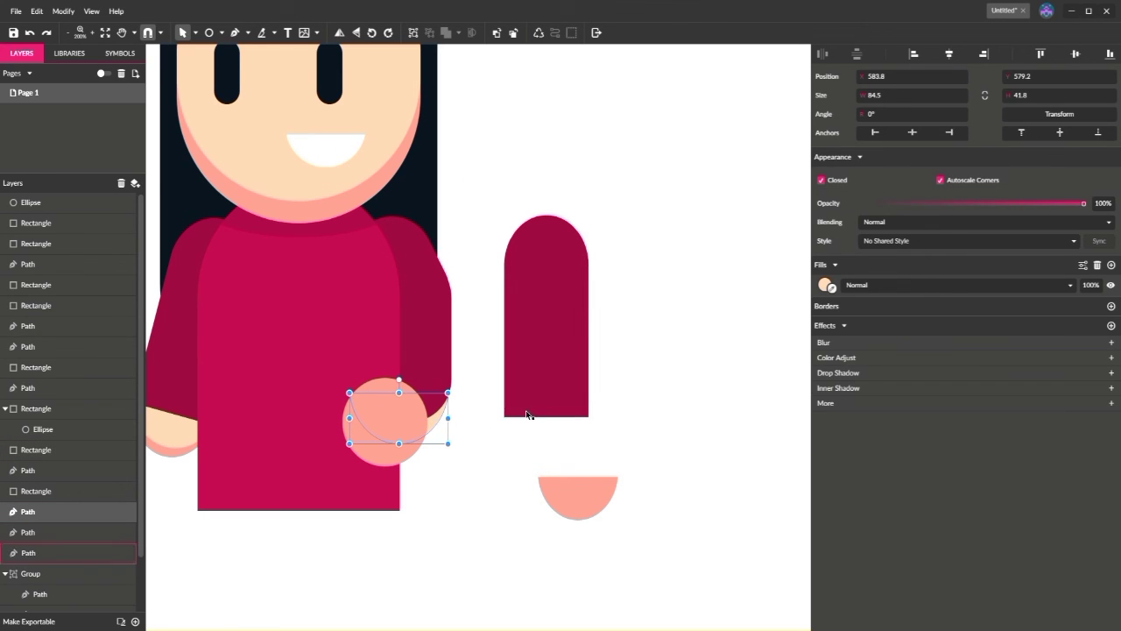
key("Down")
key("Down")
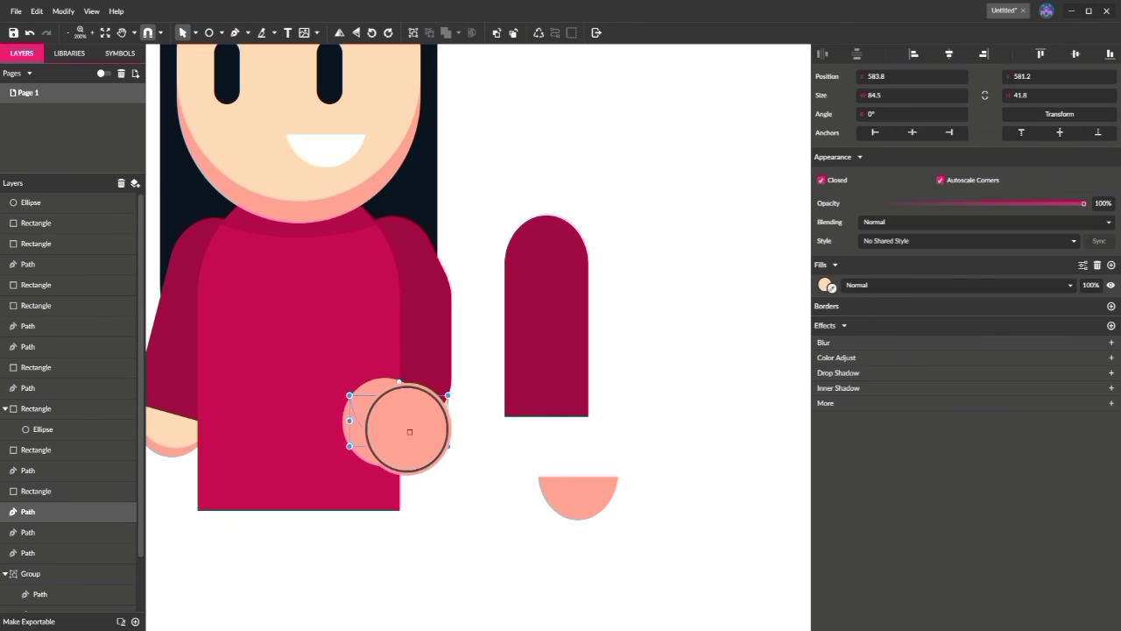
left_click(513, 33)
left_click(454, 427)
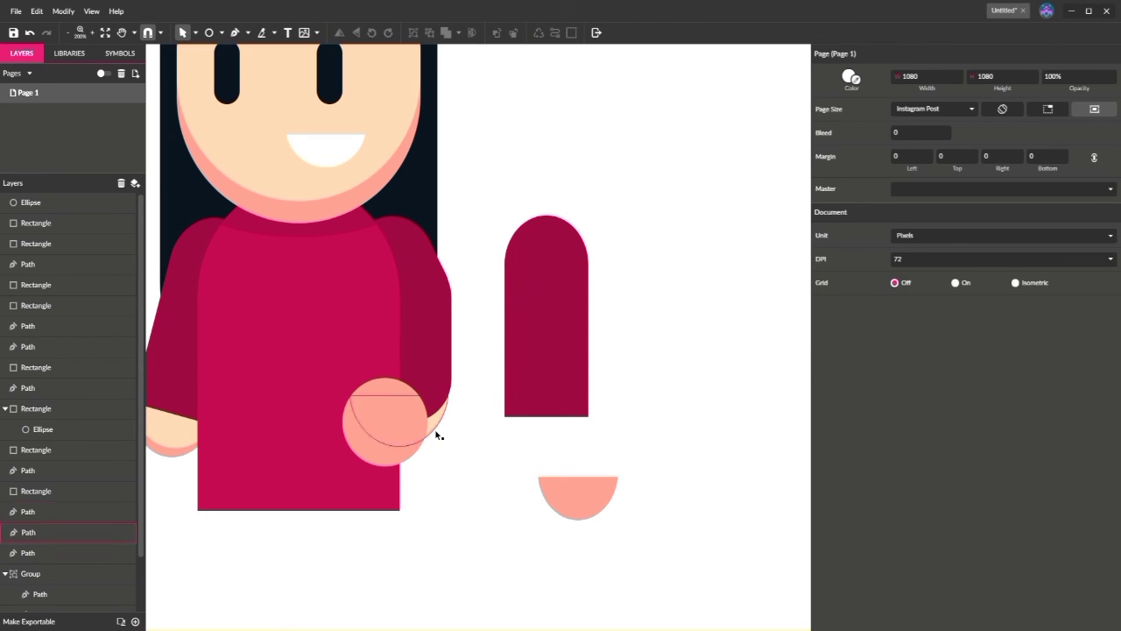
left_click(438, 435)
left_click(608, 432)
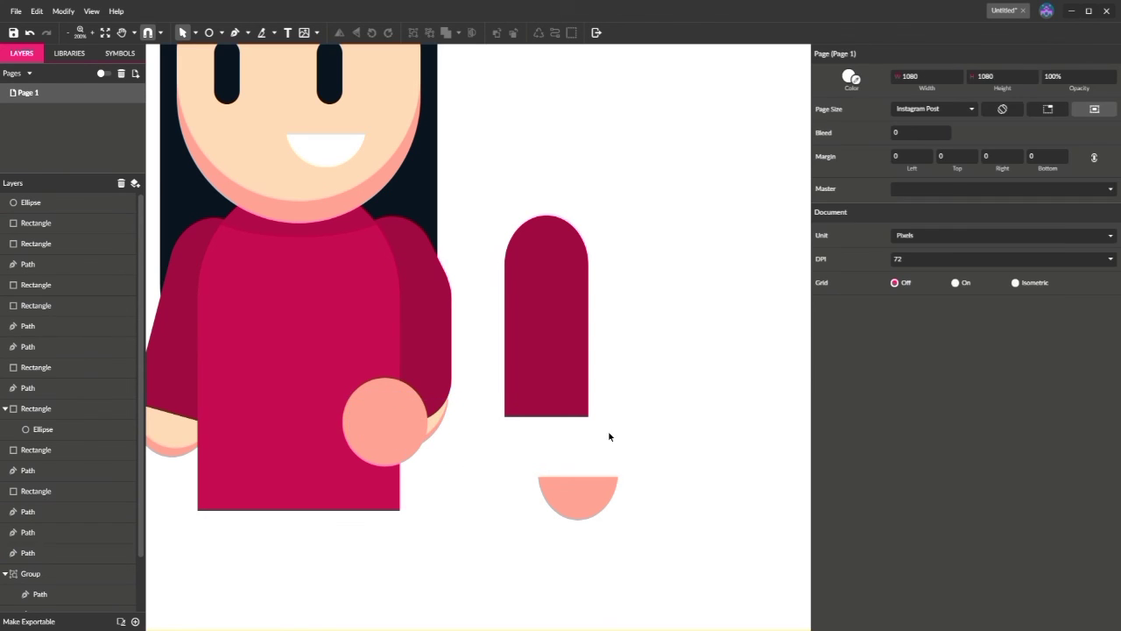
Stretch the salmon hand shadow upward to about 45 px high so its upper corner meets the sleeve edge.
left_click(451, 415)
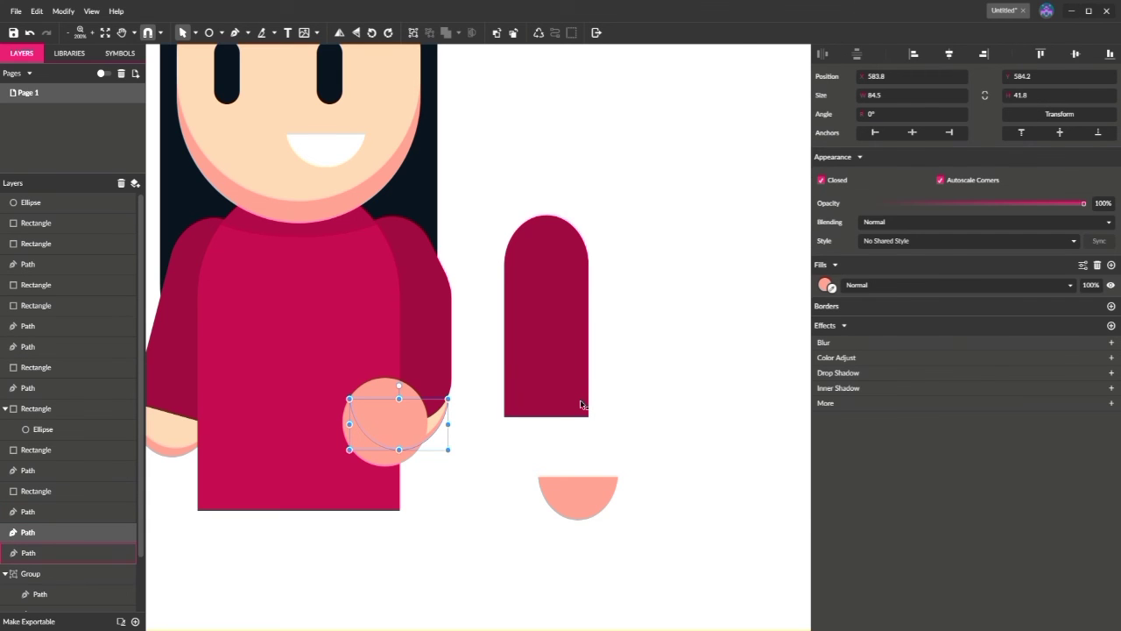
key("ctrl+2")
key("space")
left_click_drag(509, 426, 309, 484)
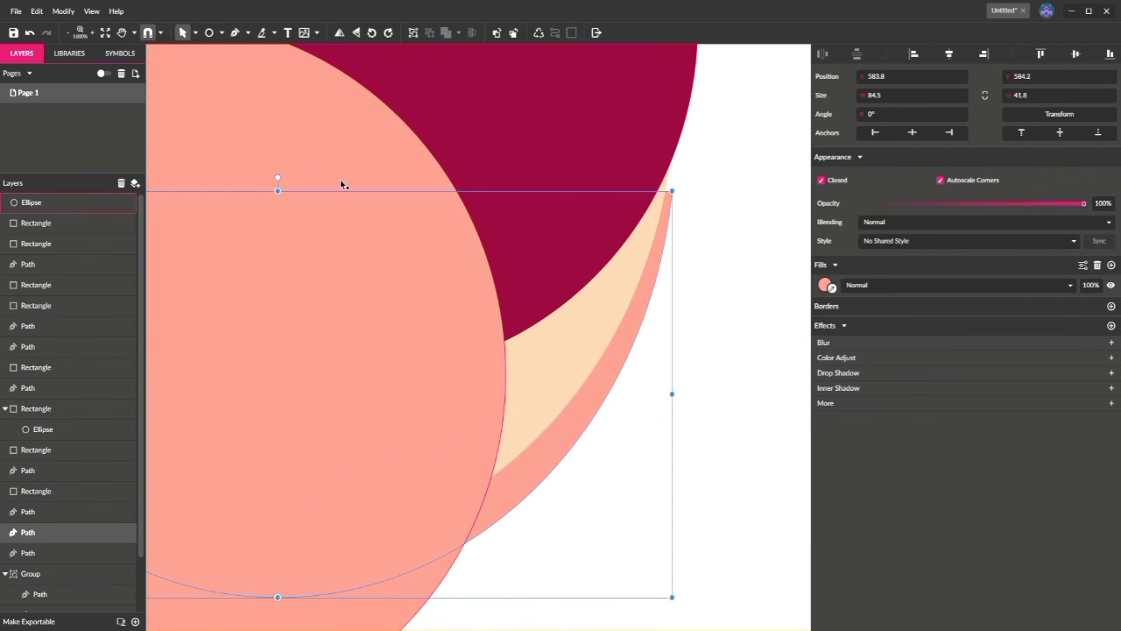
left_click_drag(277, 190, 287, 171)
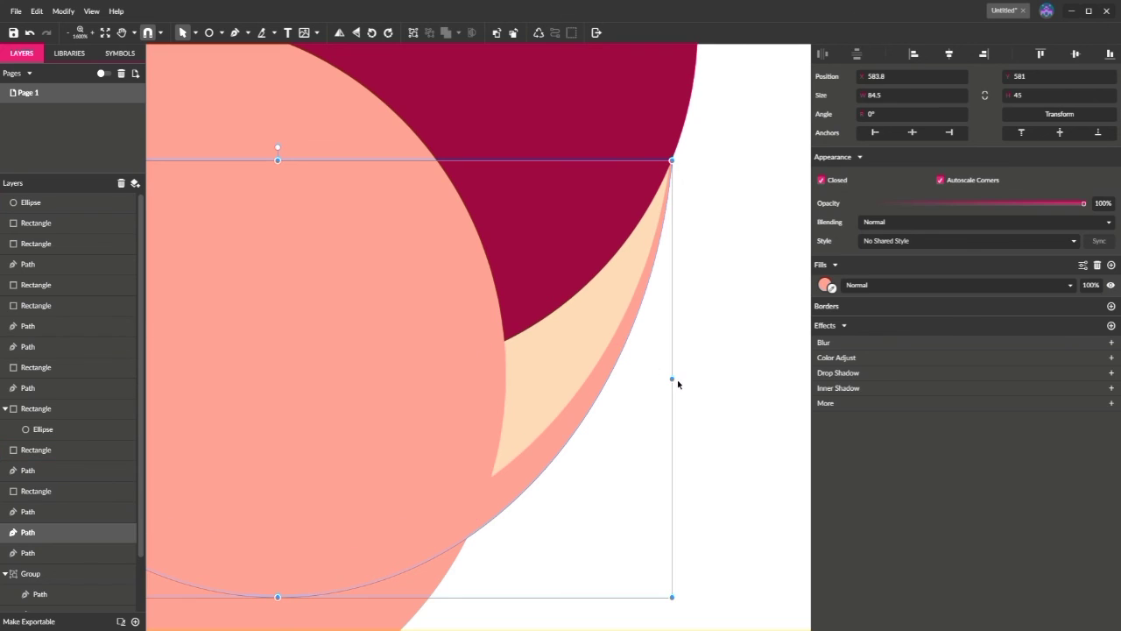
left_click(729, 375)
key("ctrl+2")
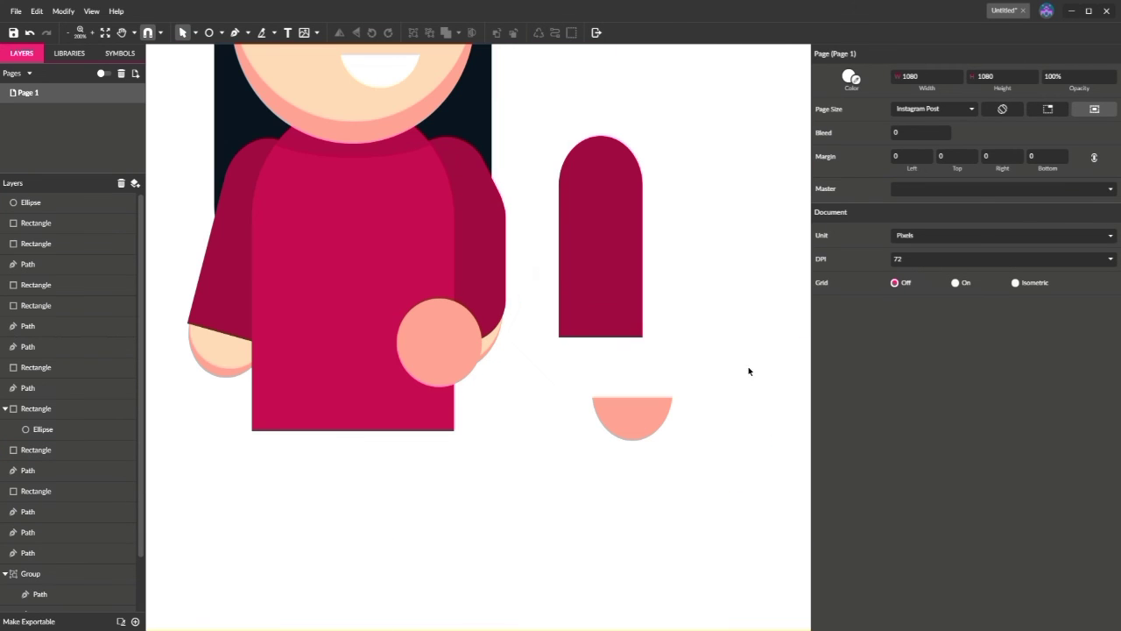
Check the fill colours of the bent arm's hand and its salmon shadow, and undo the last two changes.
scroll(598, 450, "up", 3)
scroll(599, 450, "left", 2)
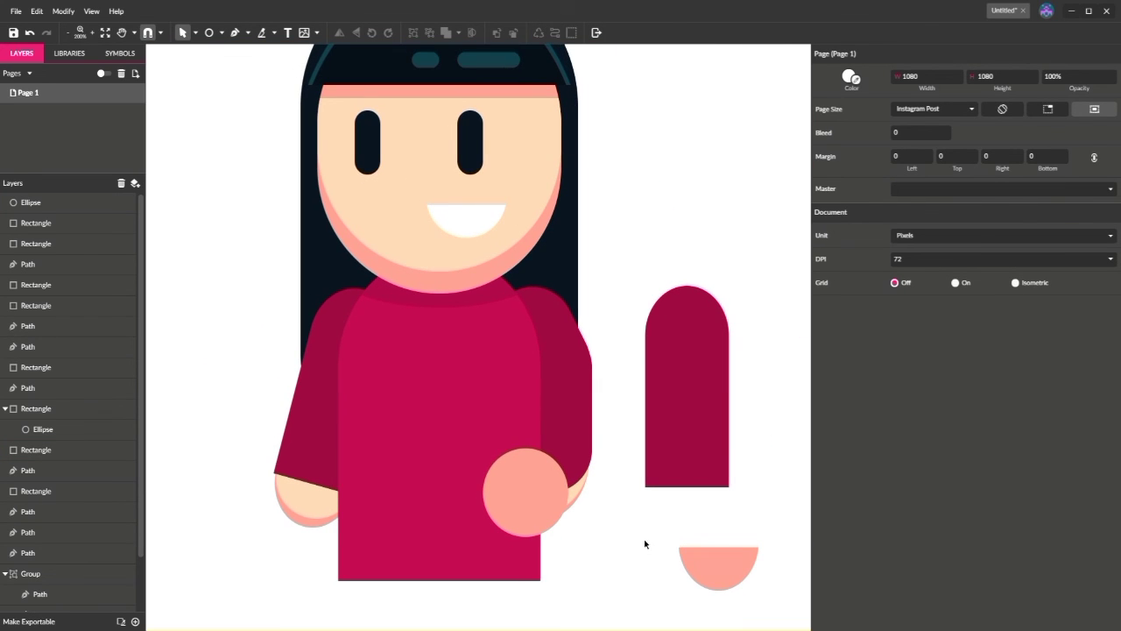
left_click(572, 488)
left_click(825, 285)
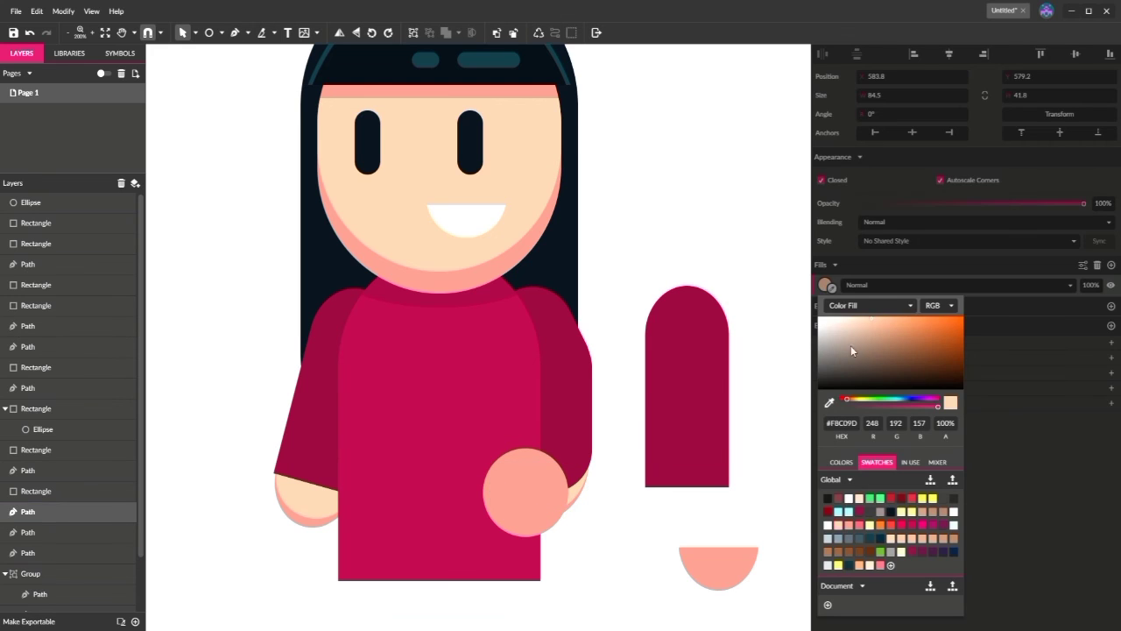
left_click(730, 353)
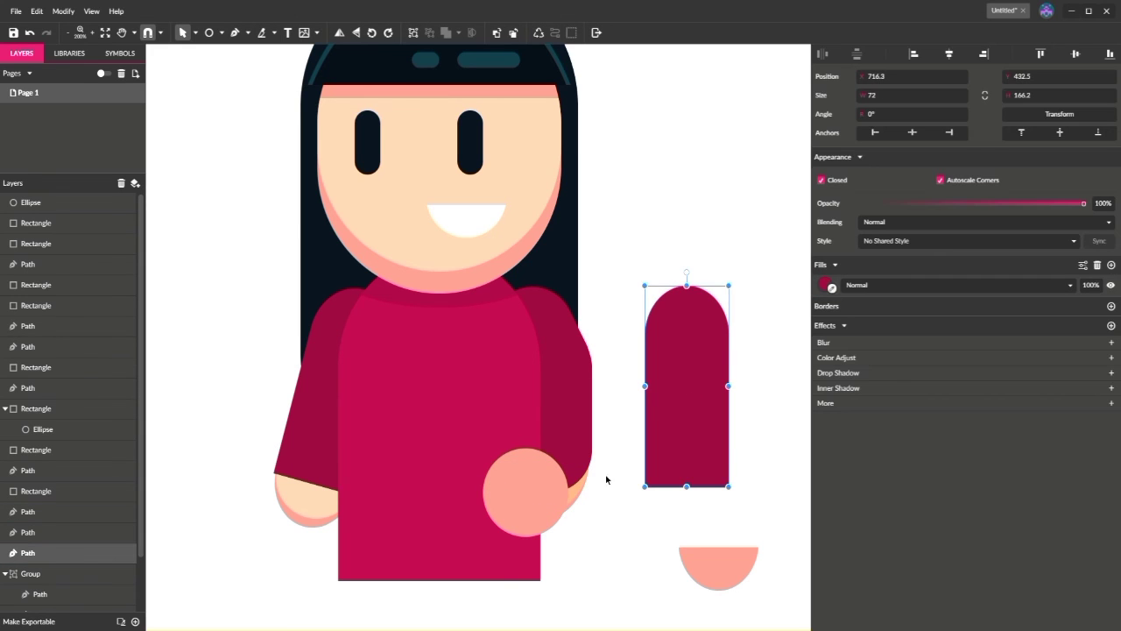
left_click(565, 499)
left_click(826, 285)
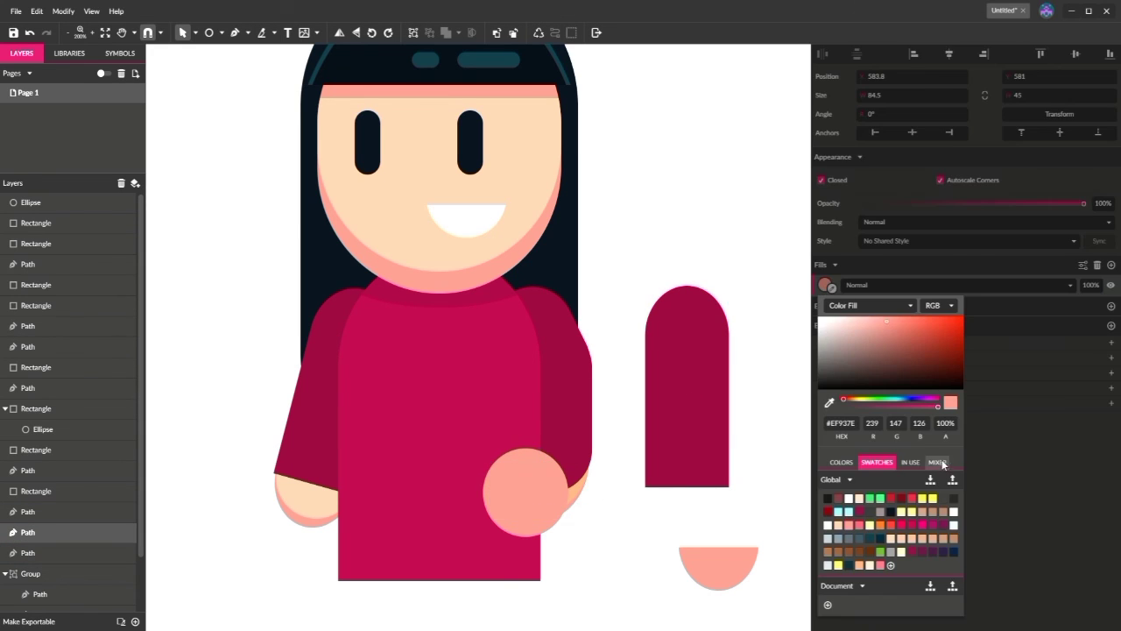
left_click(937, 462)
left_click(685, 506)
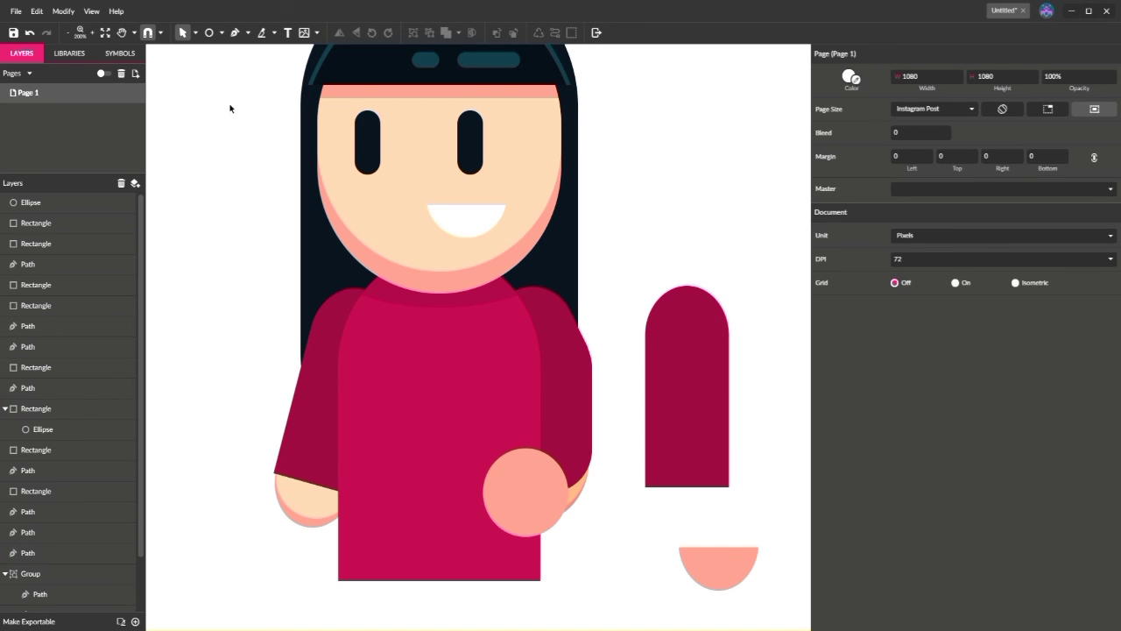
left_click(29, 32)
left_click(29, 33)
left_click(170, 242)
Delete the salmon shadow behind the bent arm's hand and shift the salmon circle slightly outward and down over the sleeve end.
left_click(579, 502)
key("Delete")
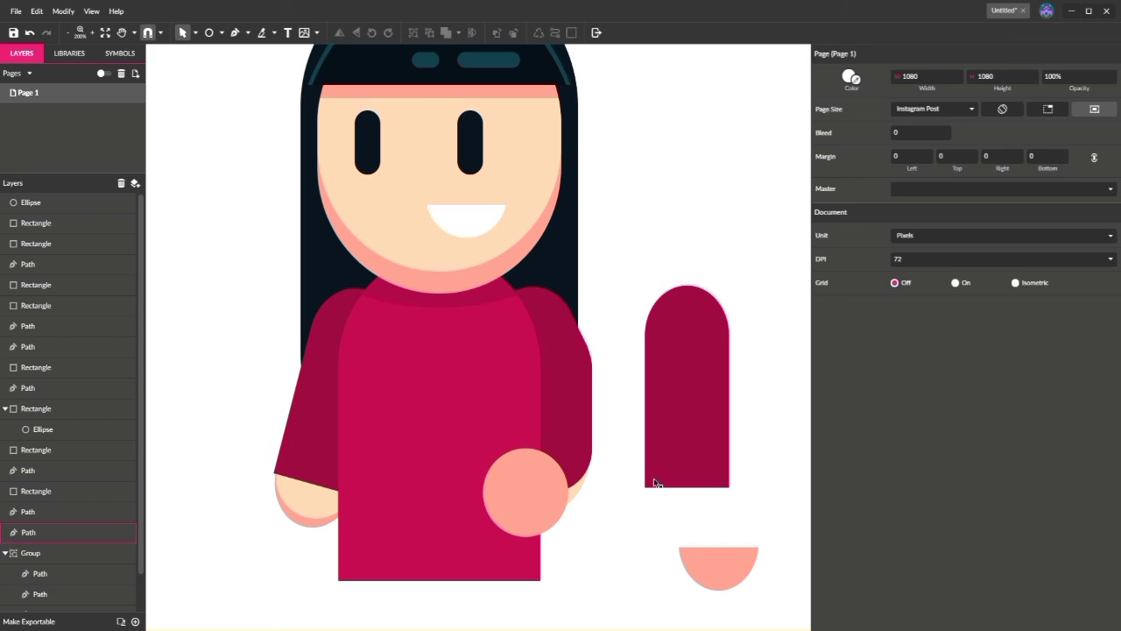
left_click_drag(537, 499, 551, 508)
left_click(653, 526)
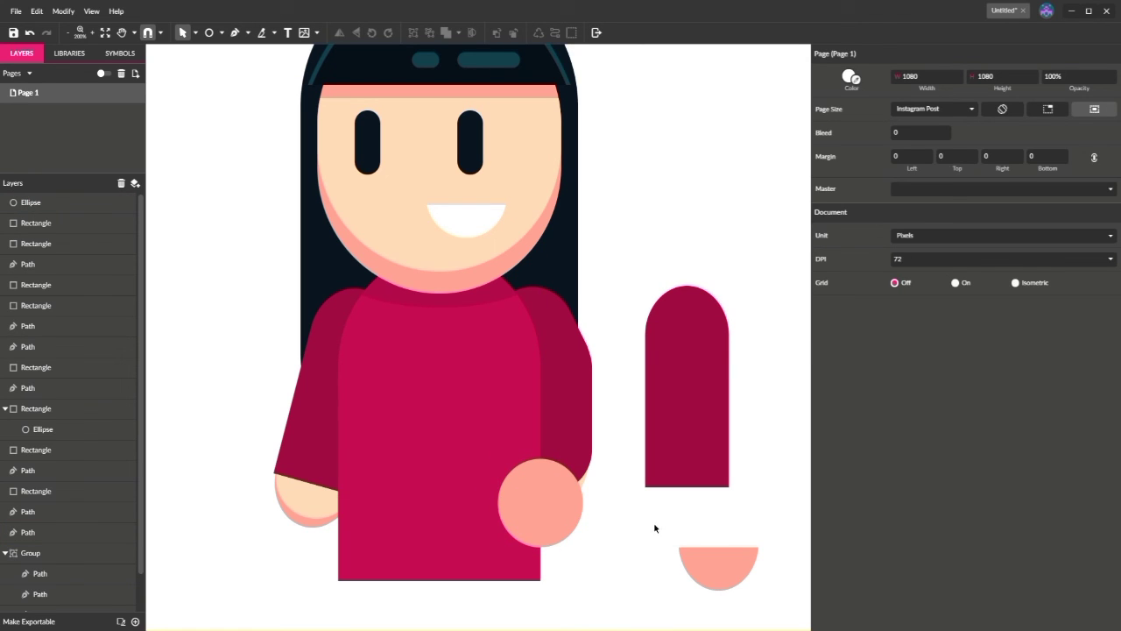
Lengthen the straight arm slightly at its hand end so the sleeve and hand reach a little lower beside the body.
left_click(330, 404)
left_click(254, 383)
left_click(306, 448)
left_click_drag(304, 525, 303, 531)
left_click(253, 543)
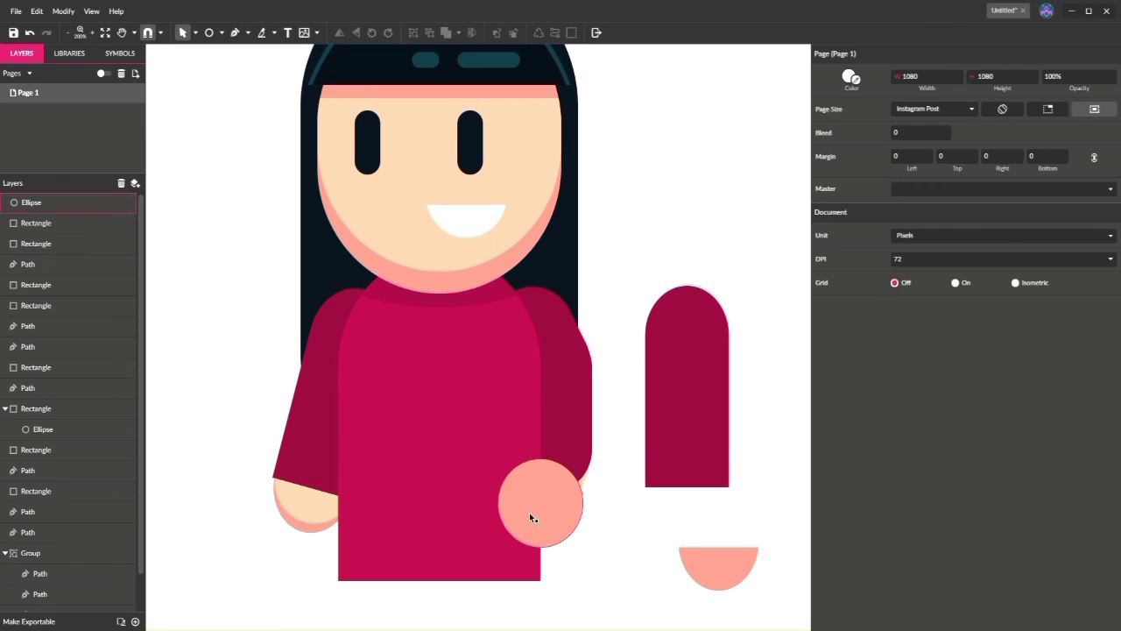
Nudge the salmon circle slightly back inward over the lower edge of the body.
left_click_drag(529, 513, 521, 517)
left_click(625, 514)
key("ctrl+minus")
key("ctrl+minus")
key("ctrl+minus")
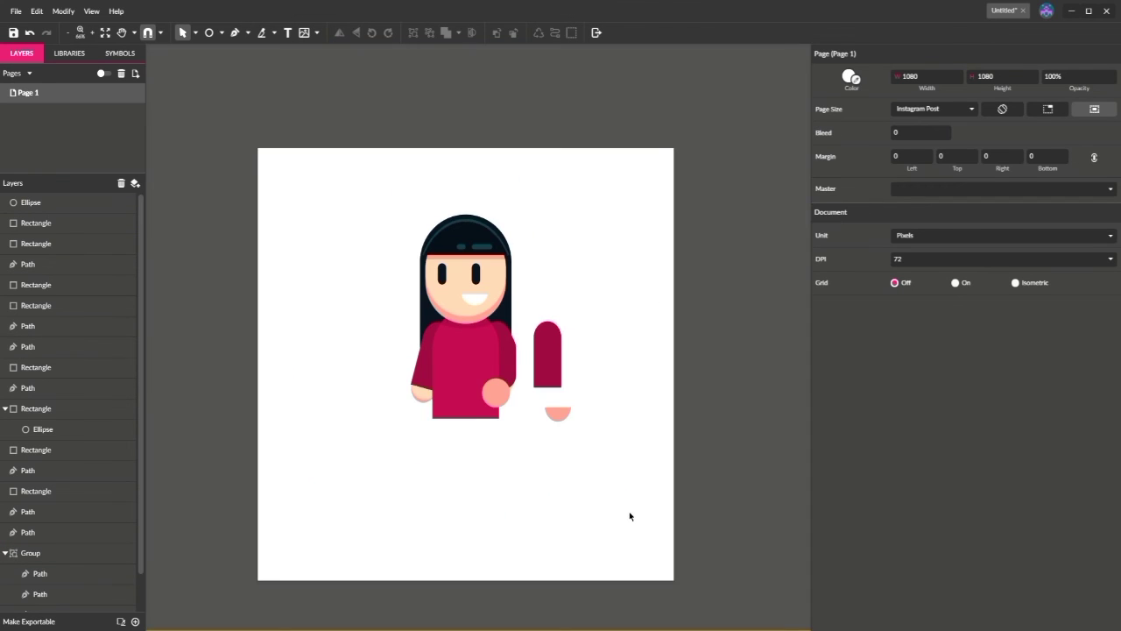
Delete the spare sleeve and salmon half circle beside the character, and the two short highlight bars on the hair.
key("ctrl+plus")
key("ctrl+plus")
left_click_drag(580, 266, 795, 630)
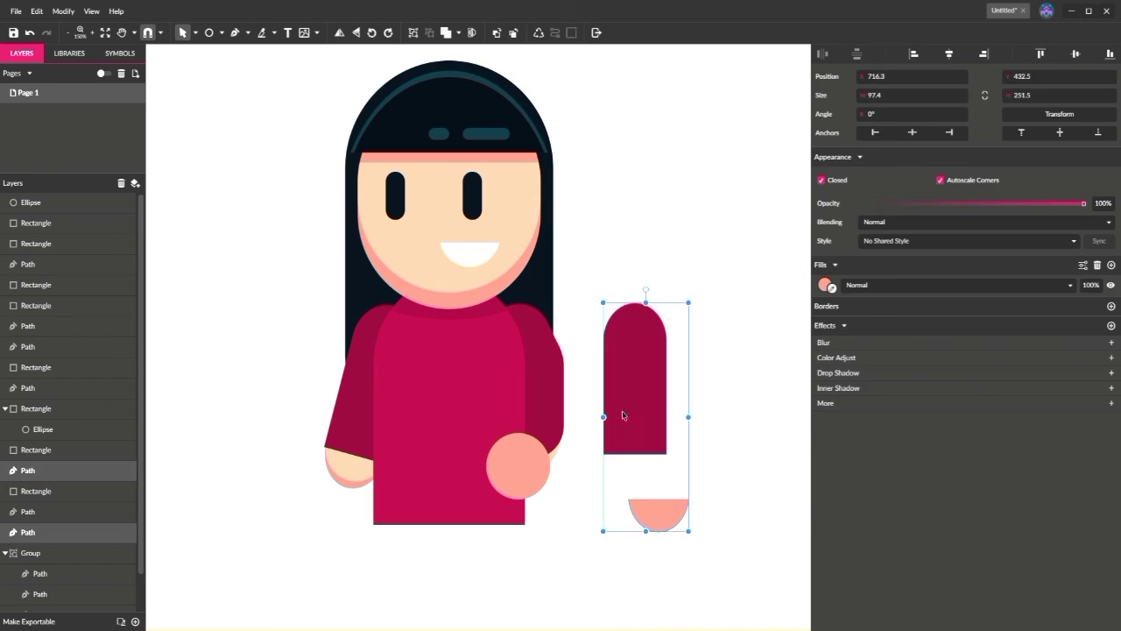
key("Delete")
left_click(485, 133)
key("Delete")
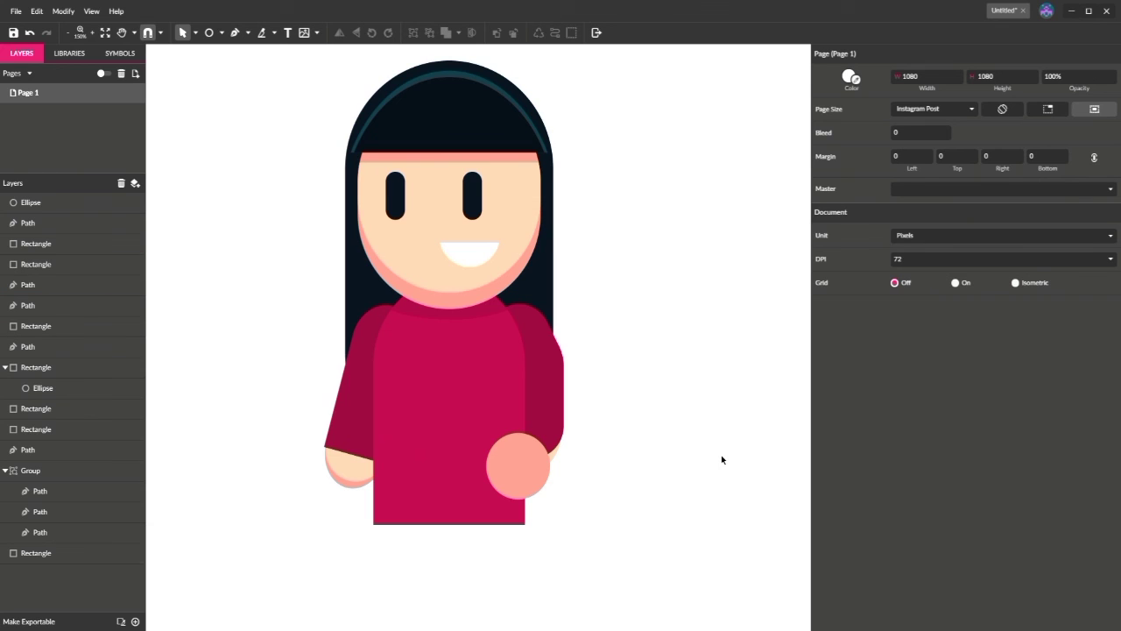
left_click_drag(639, 461, 672, 513)
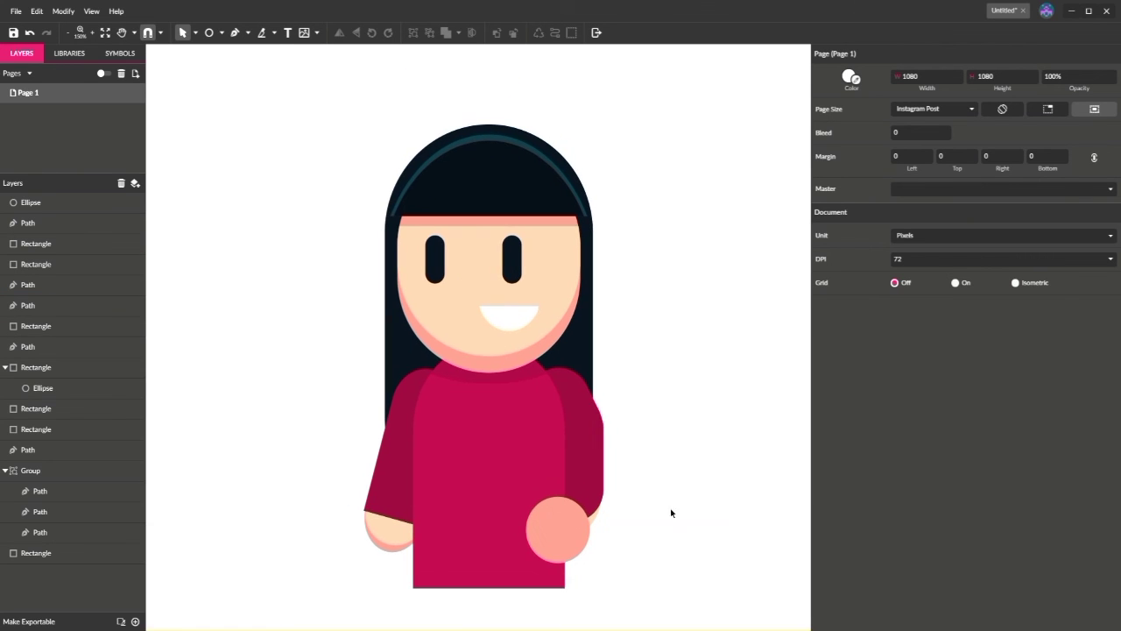